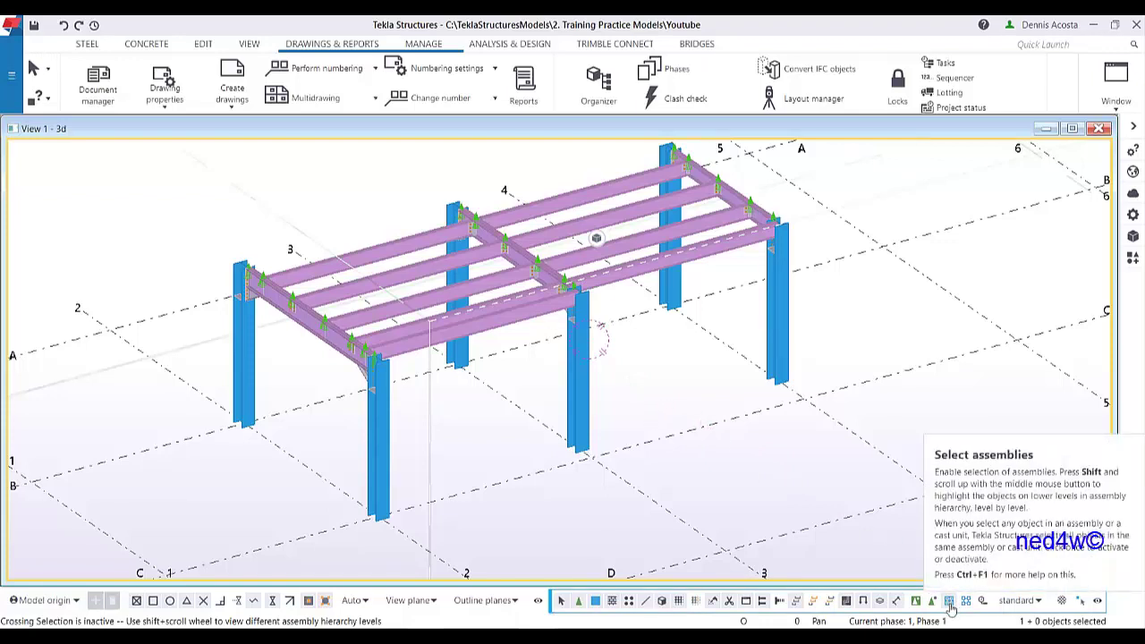
- Create a separate 3D view of the haunched beam assembly at the near end of the frame
click(304, 325)
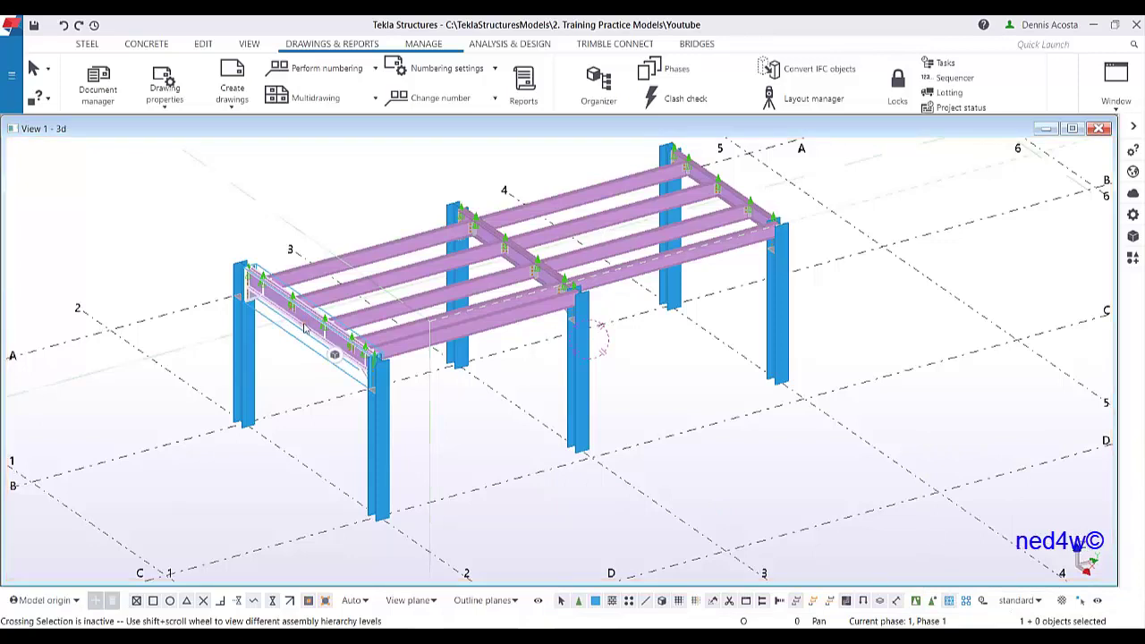
right_click(305, 328)
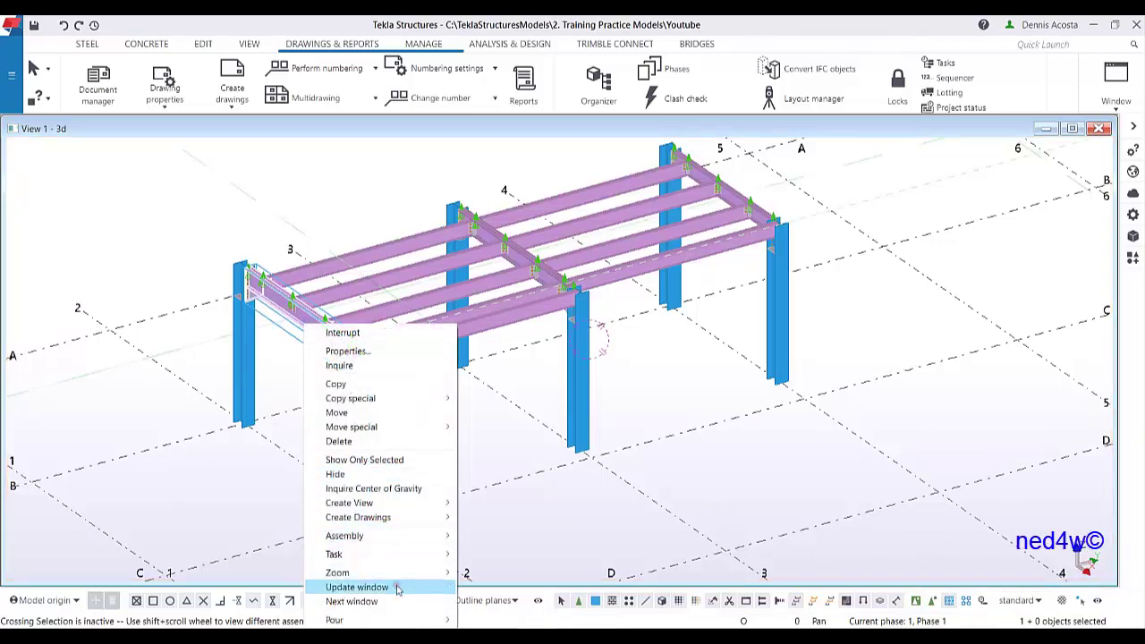
mouse_move(385, 506)
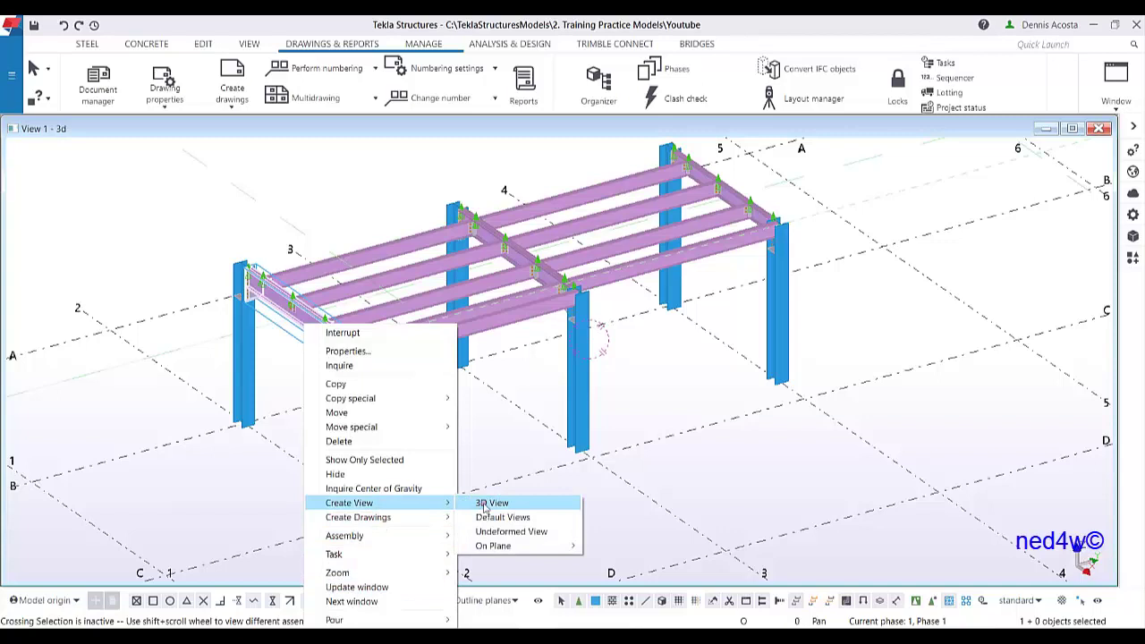
click(491, 504)
drag(267, 295, 567, 553)
scroll(397, 366, up, 1)
click(430, 265)
scroll(431, 265, down, 2)
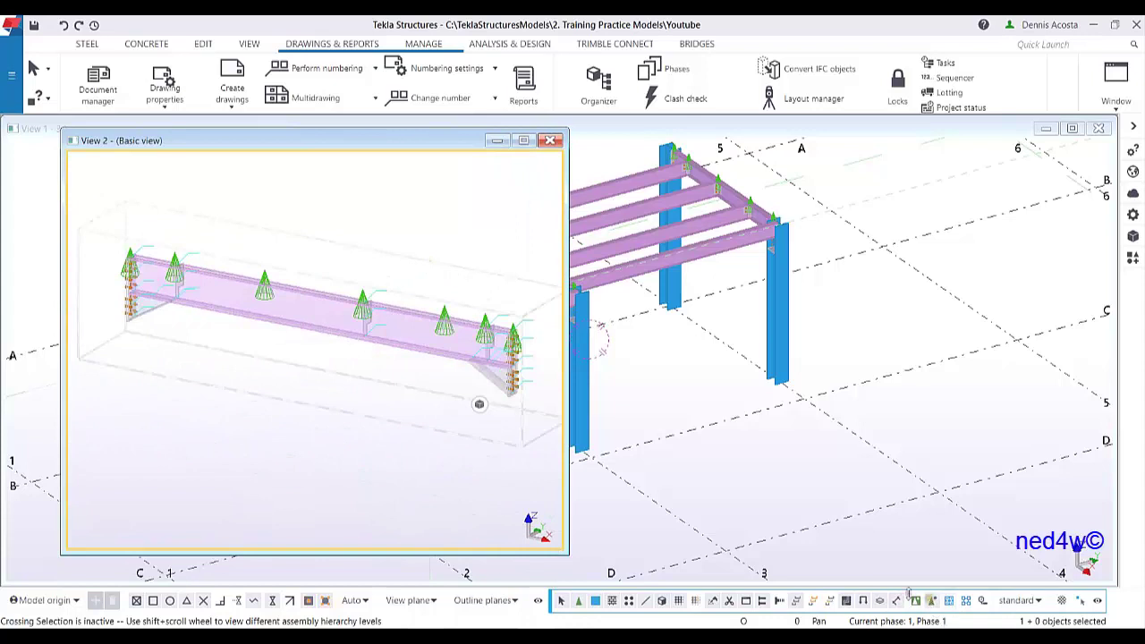
- Inquire the part information of the main beam in the new assembly view
click(396, 336)
right_click(397, 345)
mouse_move(433, 337)
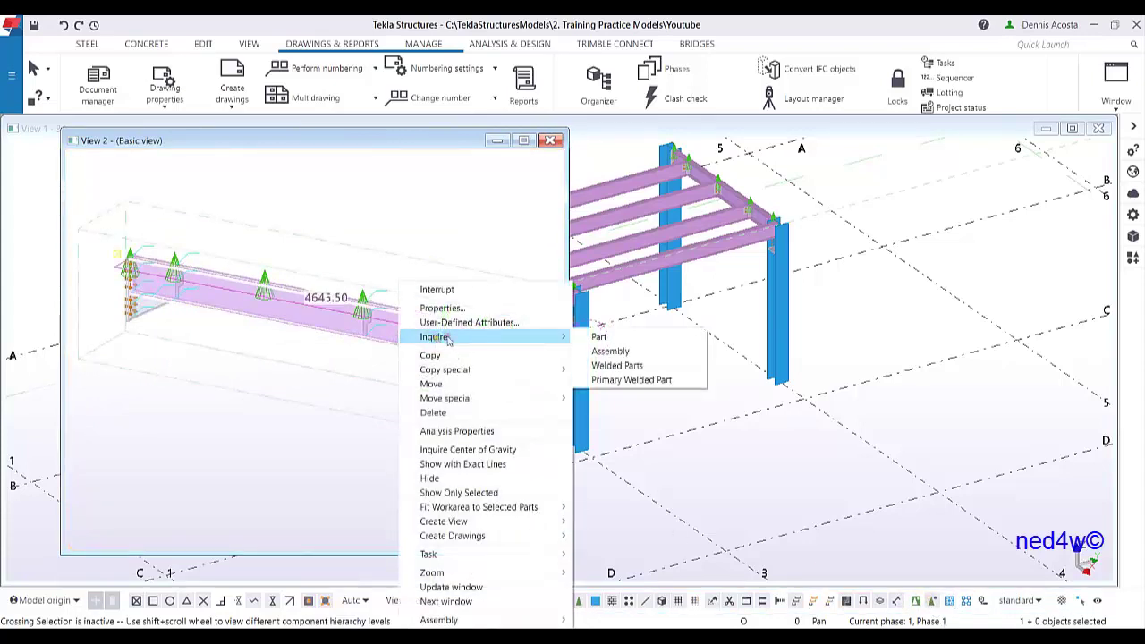
click(598, 336)
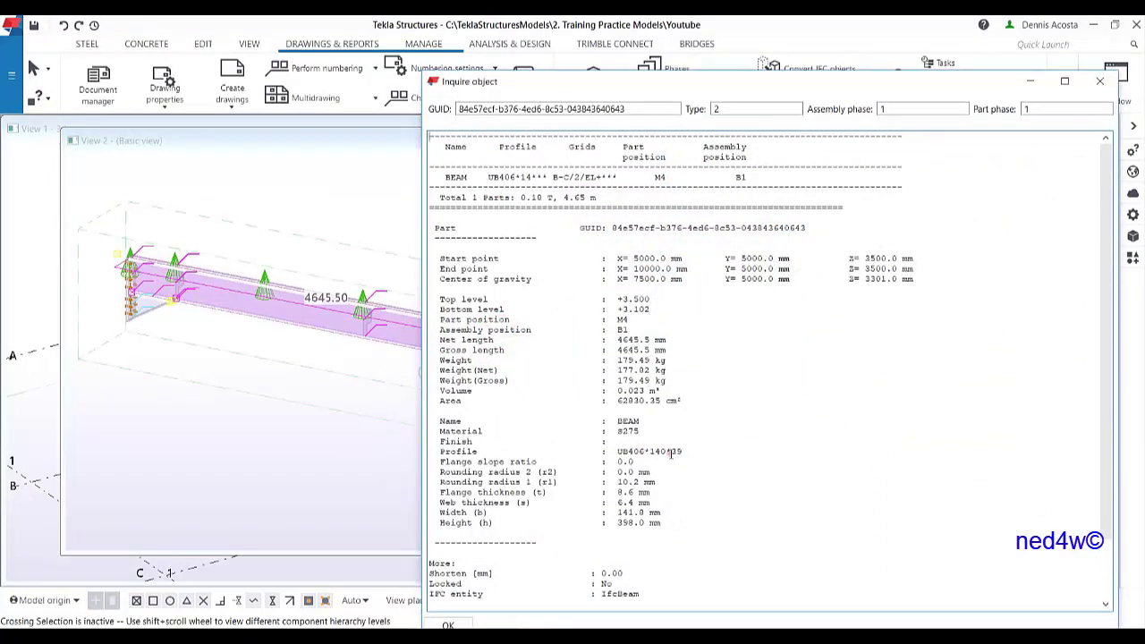
click(1099, 80)
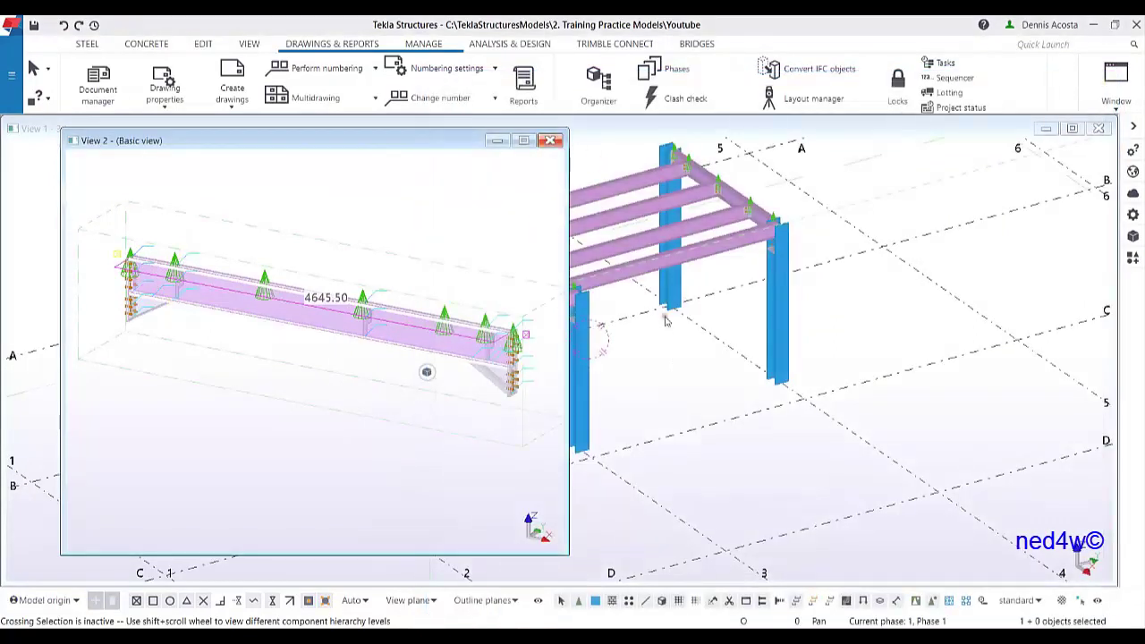
- Return to the main 3D view with assembly selection on and inquire the middle cross-beam's assembly information
click(712, 357)
click(947, 600)
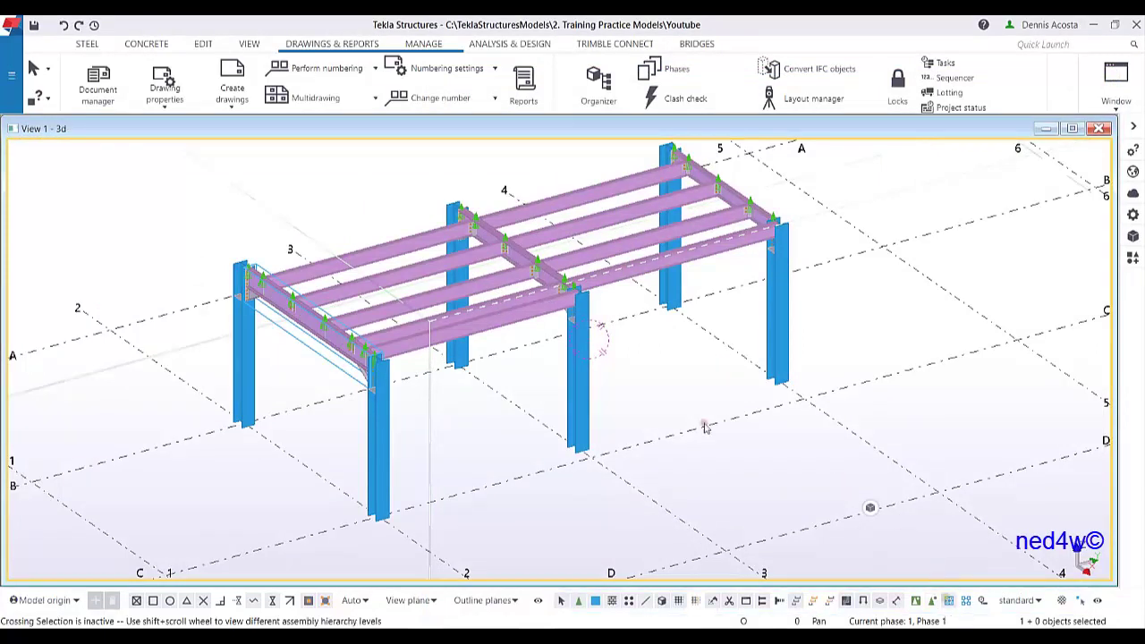
scroll(546, 273, up, 4)
right_click(510, 245)
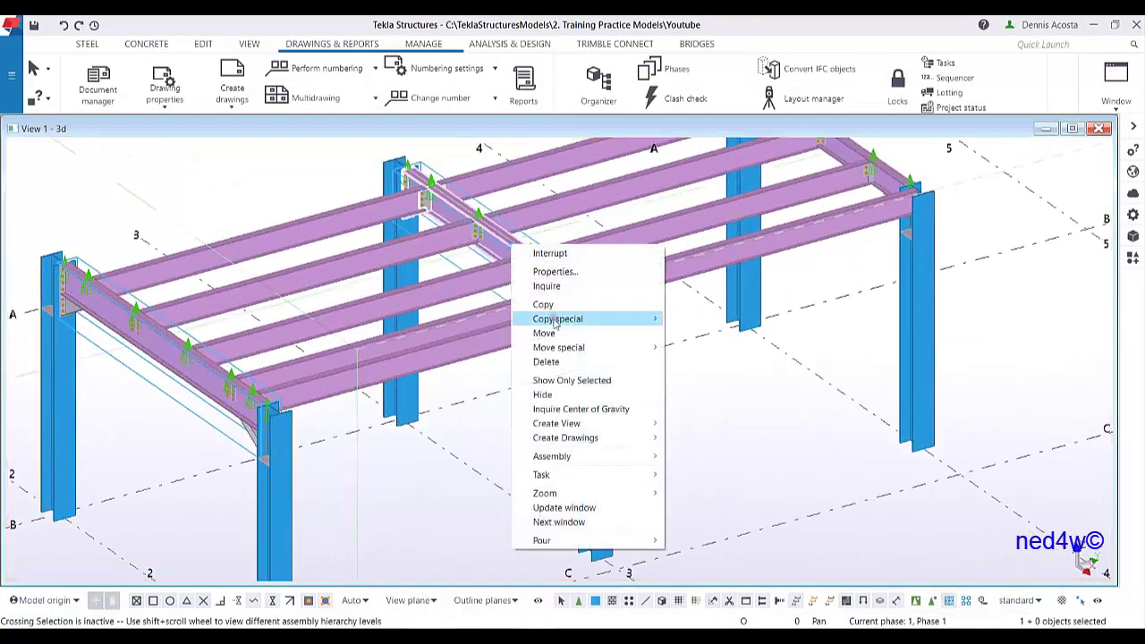
click(554, 285)
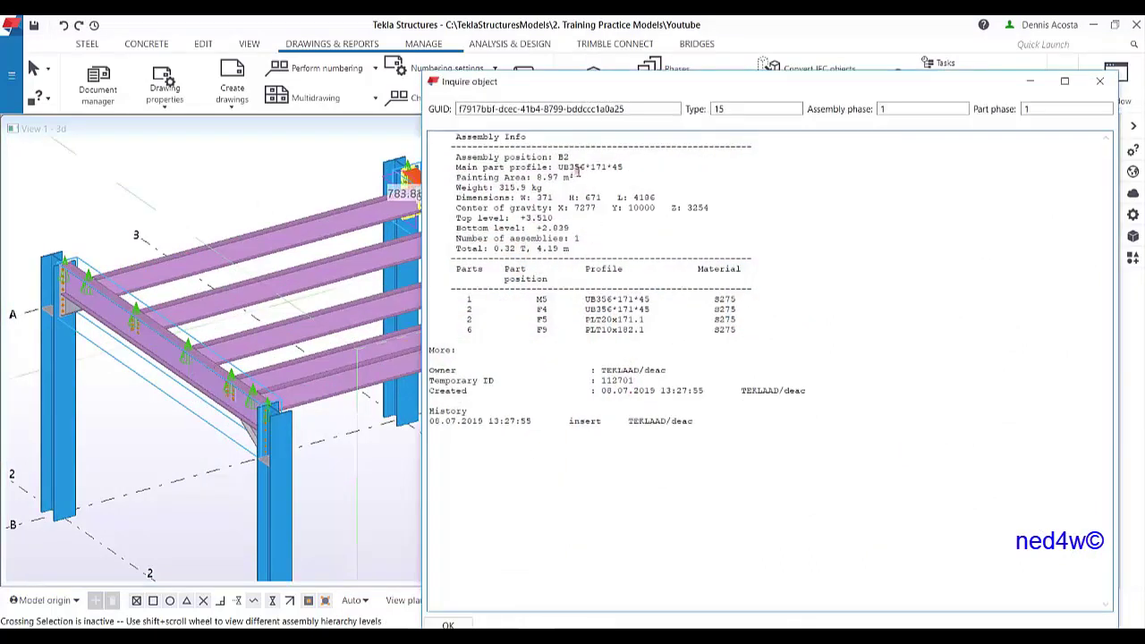
click(1099, 81)
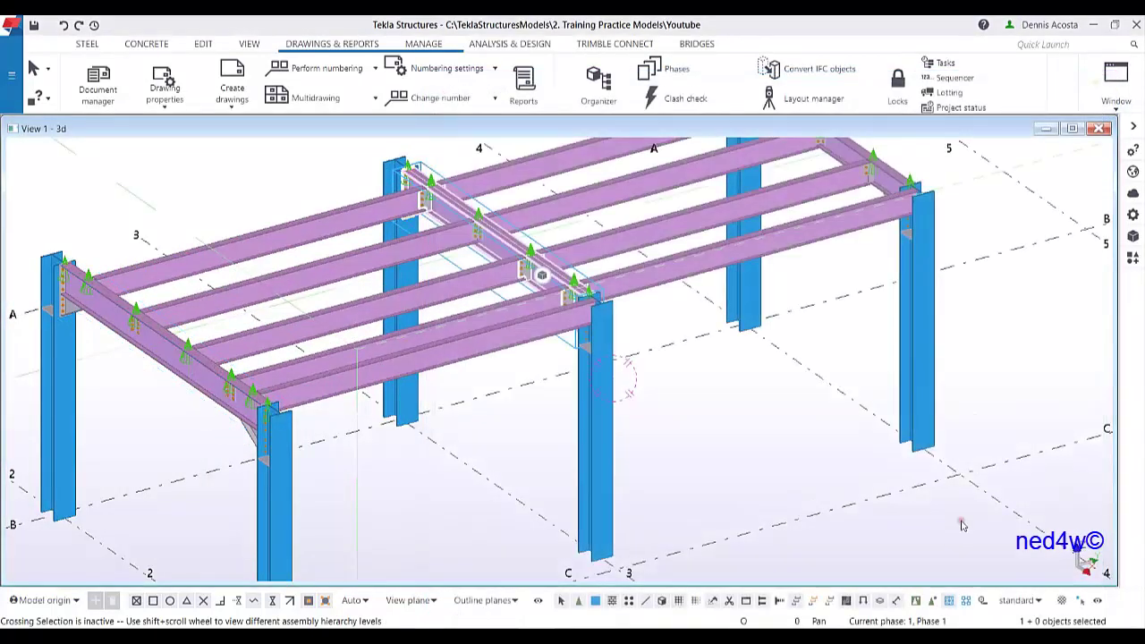
- Inquire the assembly information of the cross-beam at the far end of the frame
ctrl+middle_drag(882, 342, 765, 242)
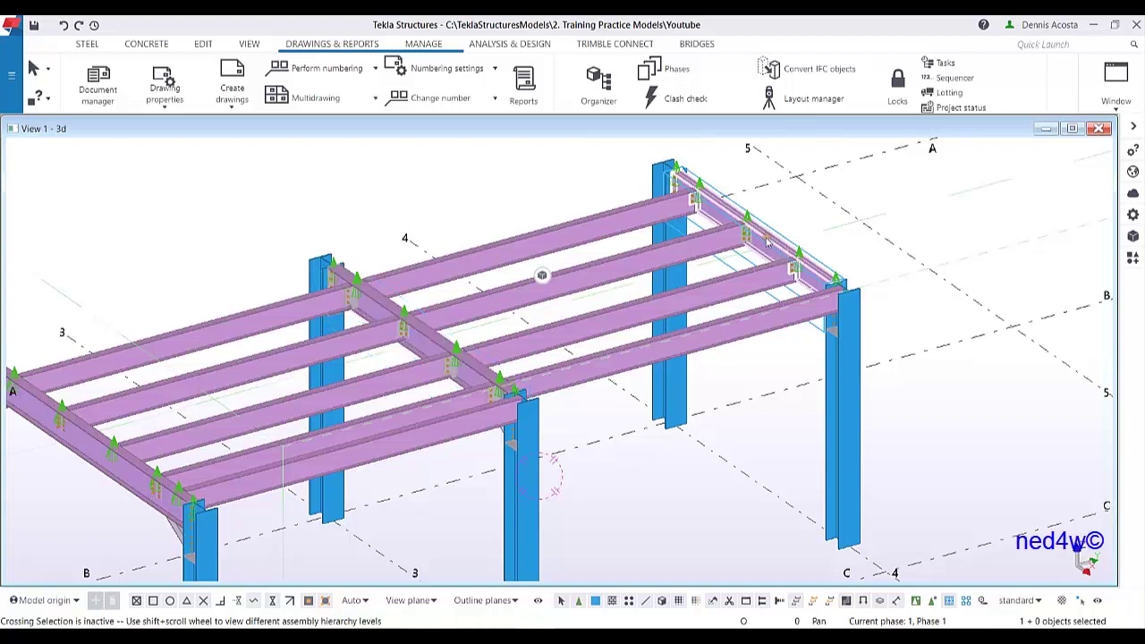
right_click(766, 242)
click(786, 277)
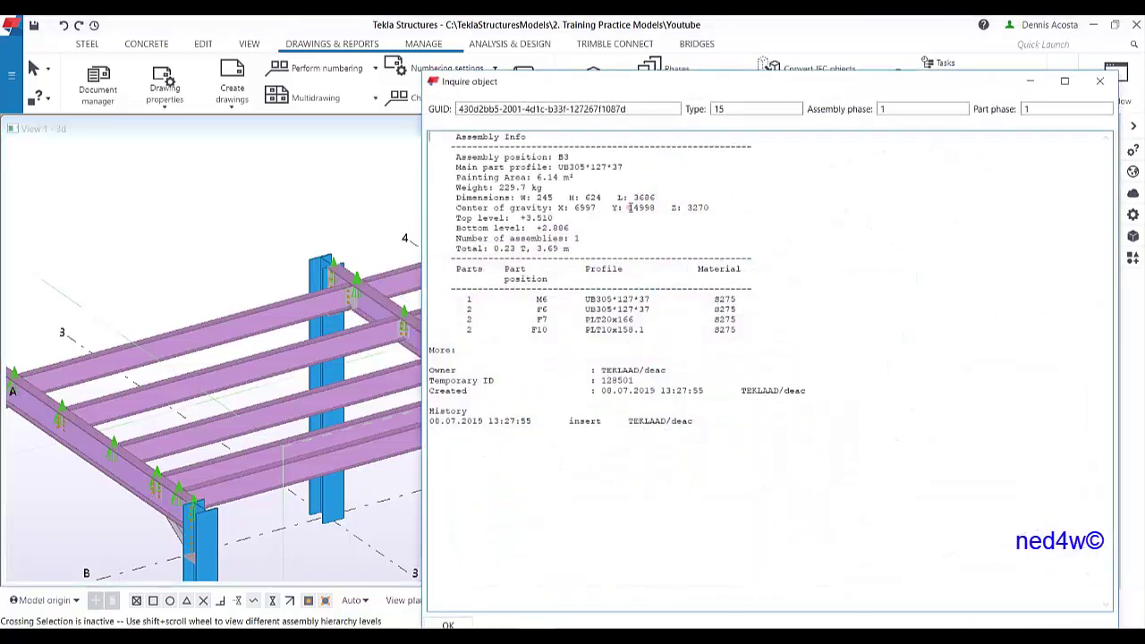
click(1099, 81)
scroll(750, 444, down, 3)
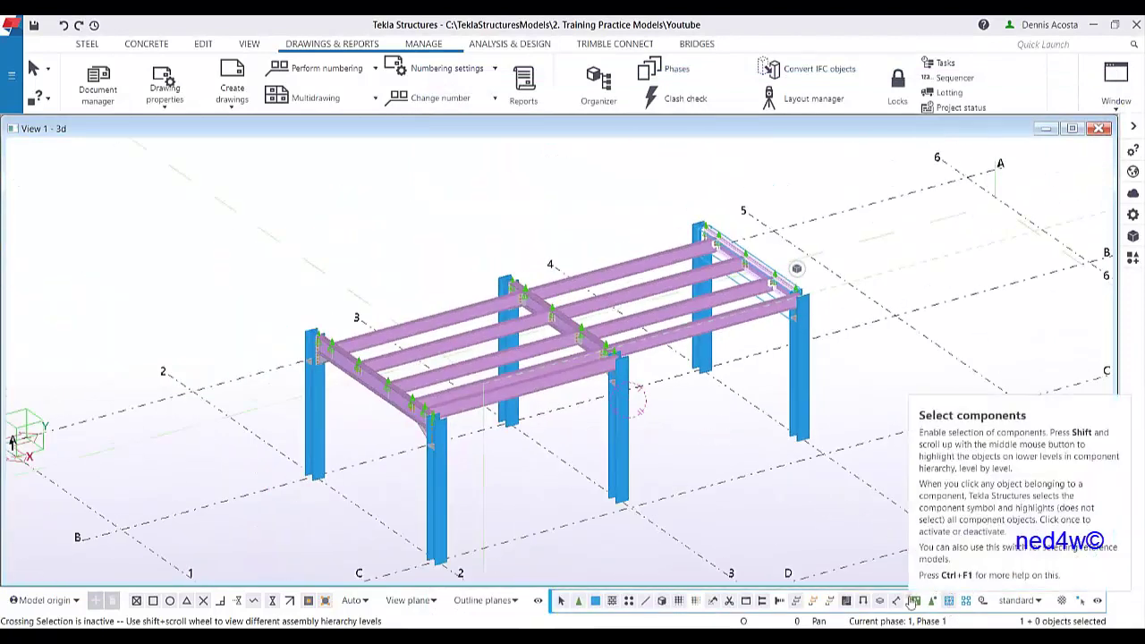
- Enable selection of objects in components and compare the middle, far and near cross-beams in the model
click(931, 600)
scroll(388, 410, up, 2)
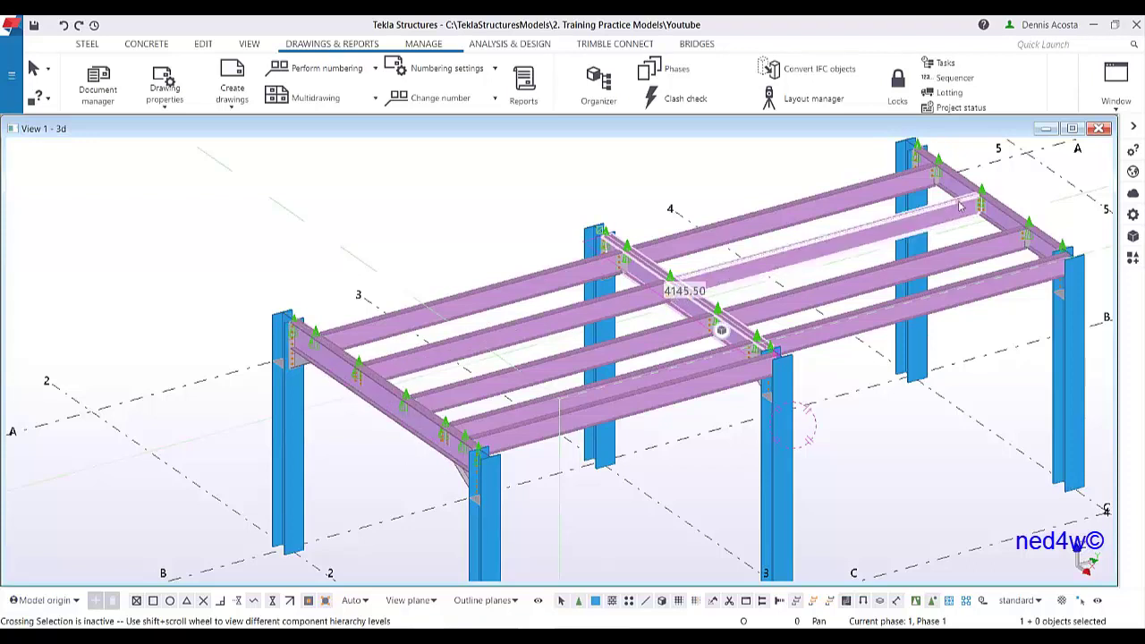
middle_click(1030, 239)
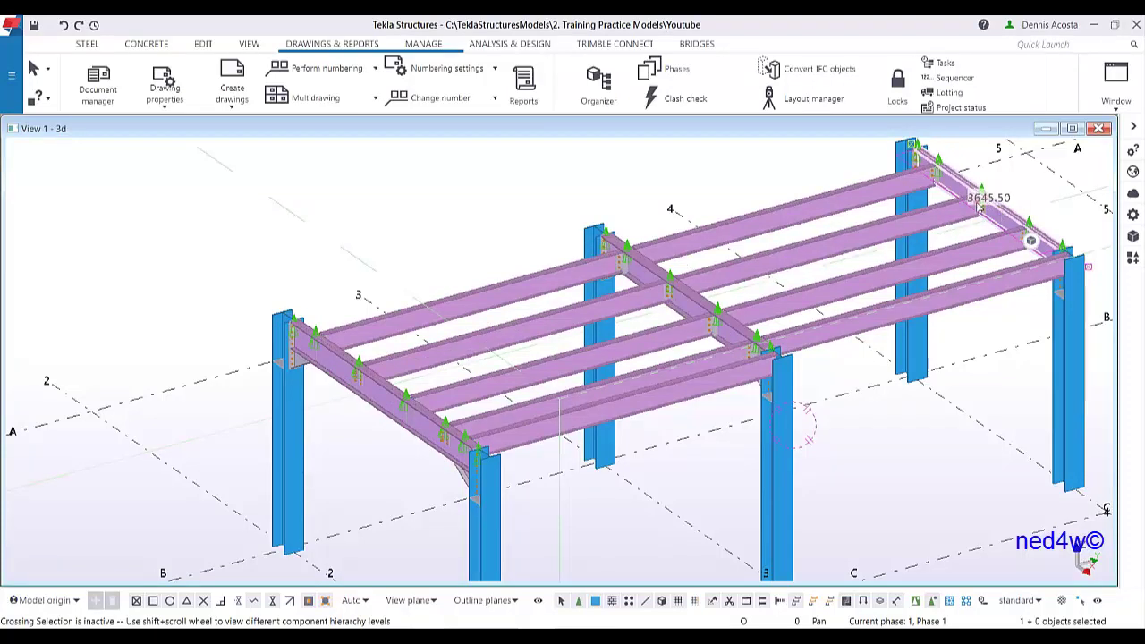
middle_click(424, 414)
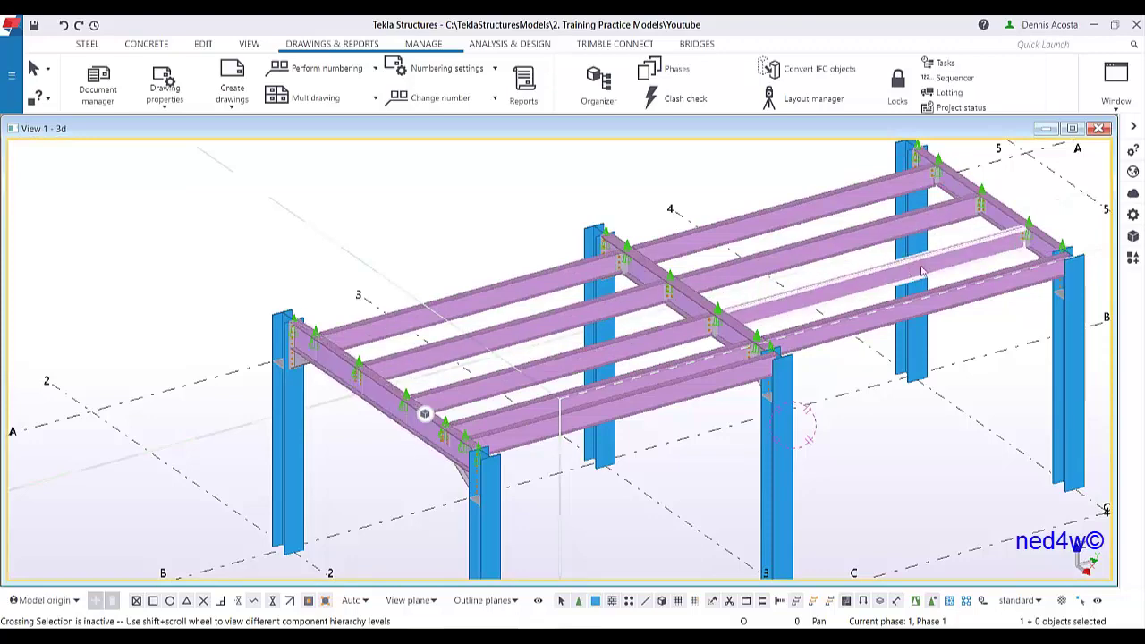
- Examine the bolted plate connections between the near end cross-beam, its secondary beams and the columns
scroll(373, 386, up, 3)
scroll(454, 370, down, 1)
mouse_move(454, 369)
ctrl+middle_down()
mouse_move(266, 374)
mouse_move(246, 363)
ctrl+middle_up()
scroll(560, 293, up, 6)
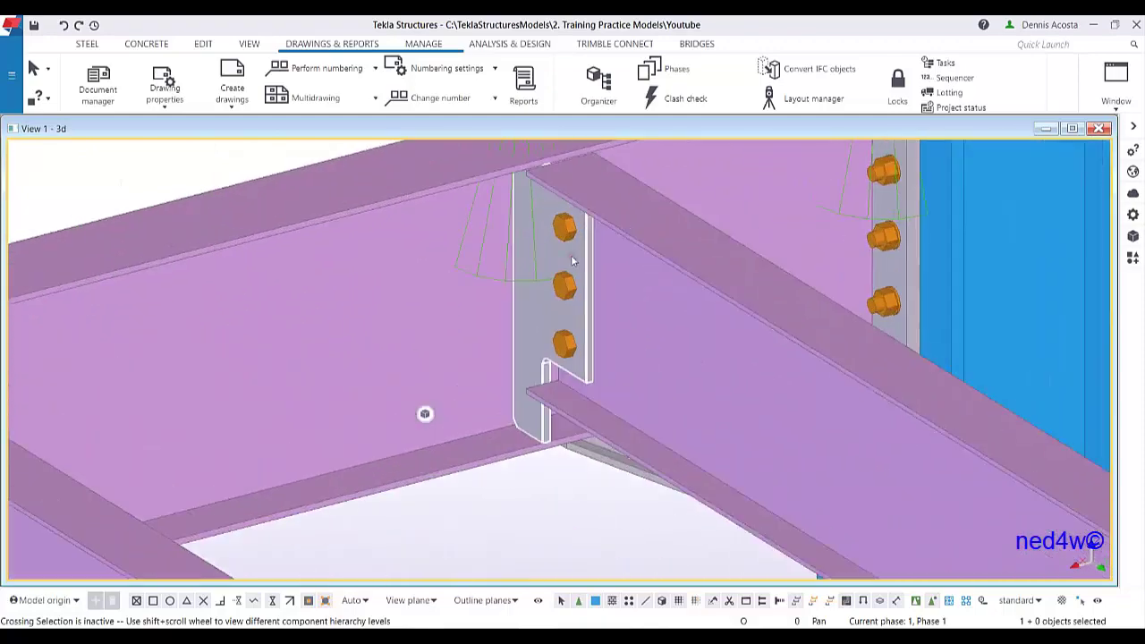
scroll(580, 259, down, 3)
mouse_move(578, 276)
ctrl+middle_down()
mouse_move(612, 235)
mouse_move(583, 259)
ctrl+middle_up()
scroll(124, 345, up, 2)
mouse_move(124, 345)
middle_down()
mouse_move(421, 225)
mouse_move(376, 216)
mouse_move(384, 239)
middle_up()
scroll(385, 237, down, 8)
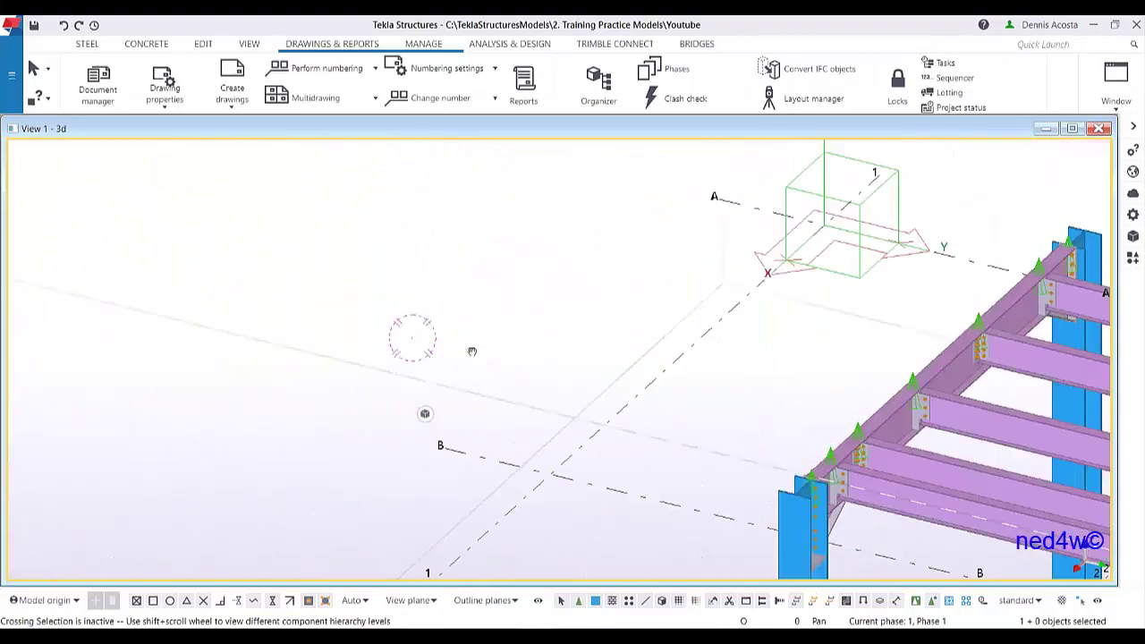
ctrl+middle_drag(472, 351, 468, 330)
middle_drag(713, 358, 391, 355)
scroll(388, 419, down, 2)
scroll(448, 338, down, 1)
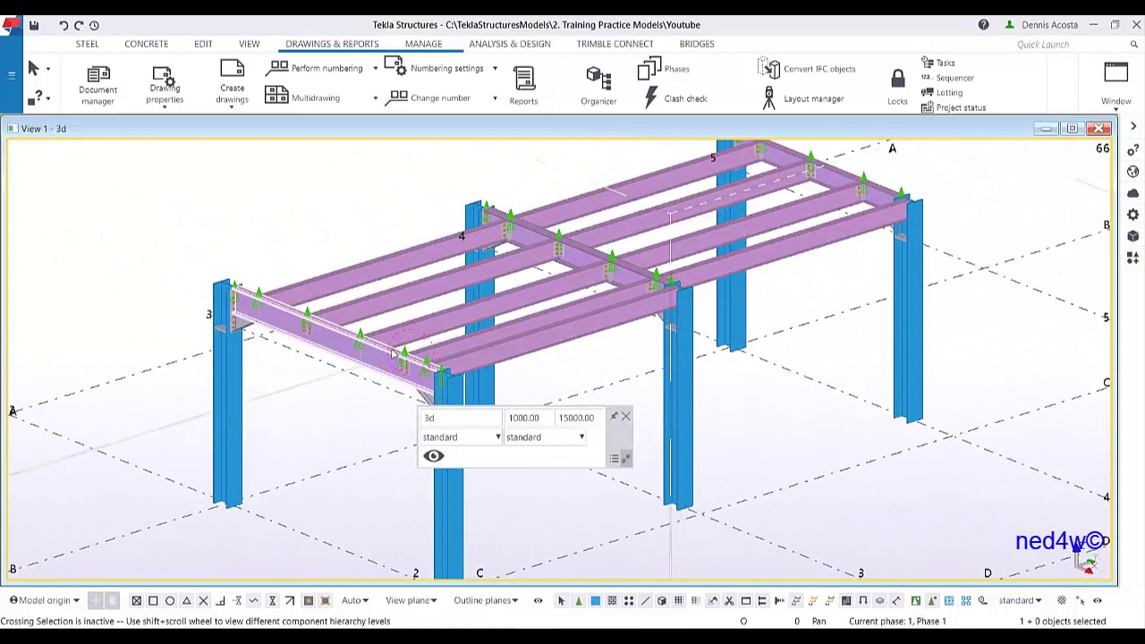
- Try to create an assembly drawing of the haunched cross-beam at the near end of the frame
right_click(337, 346)
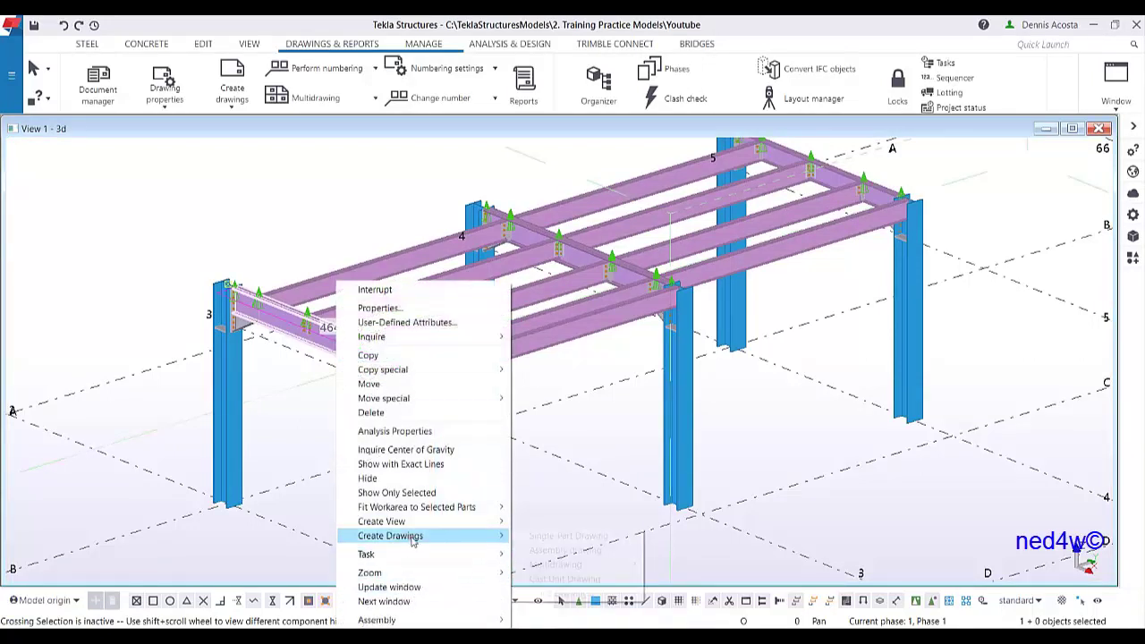
mouse_move(414, 536)
click(566, 549)
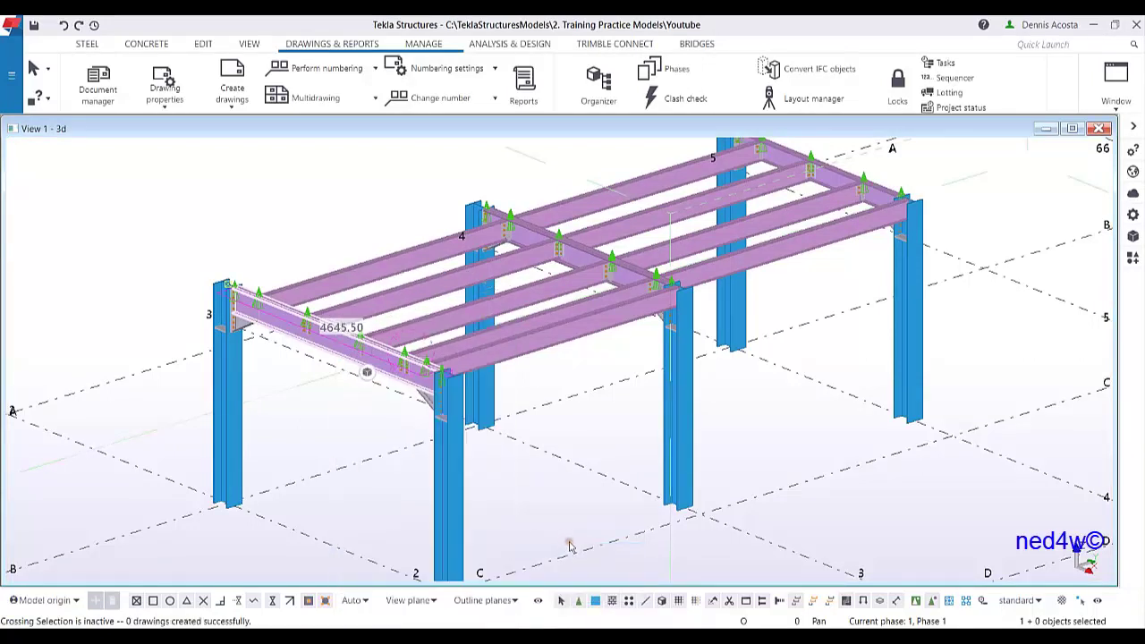
- Open the assembly drawing with mark B.1 from the model's document list and maximize its window
click(99, 93)
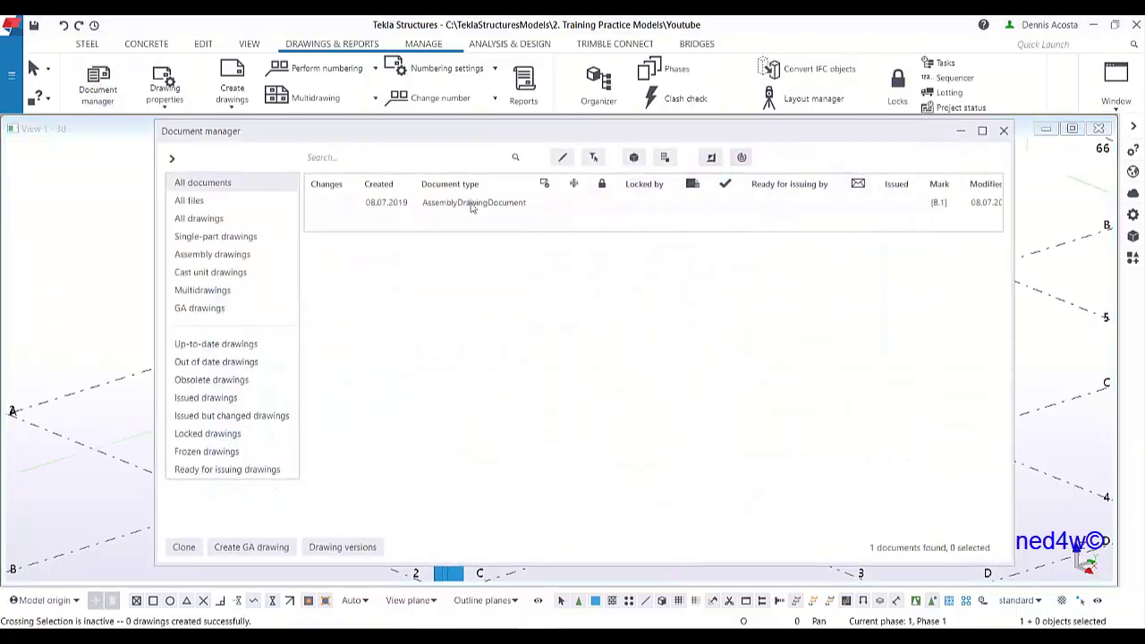
click(475, 204)
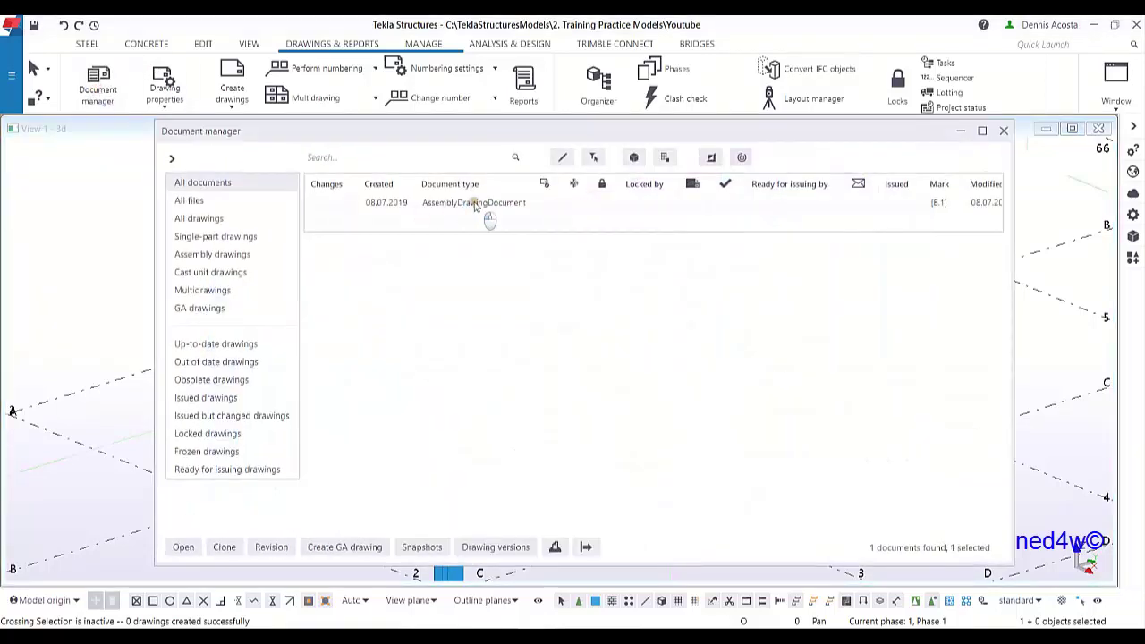
click(959, 130)
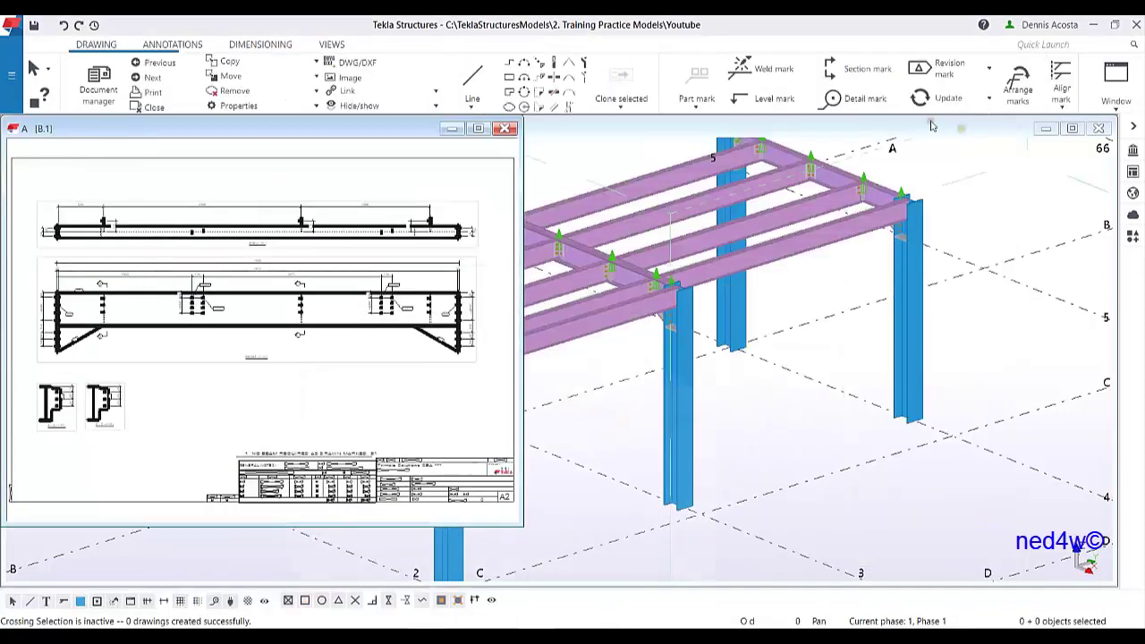
click(478, 129)
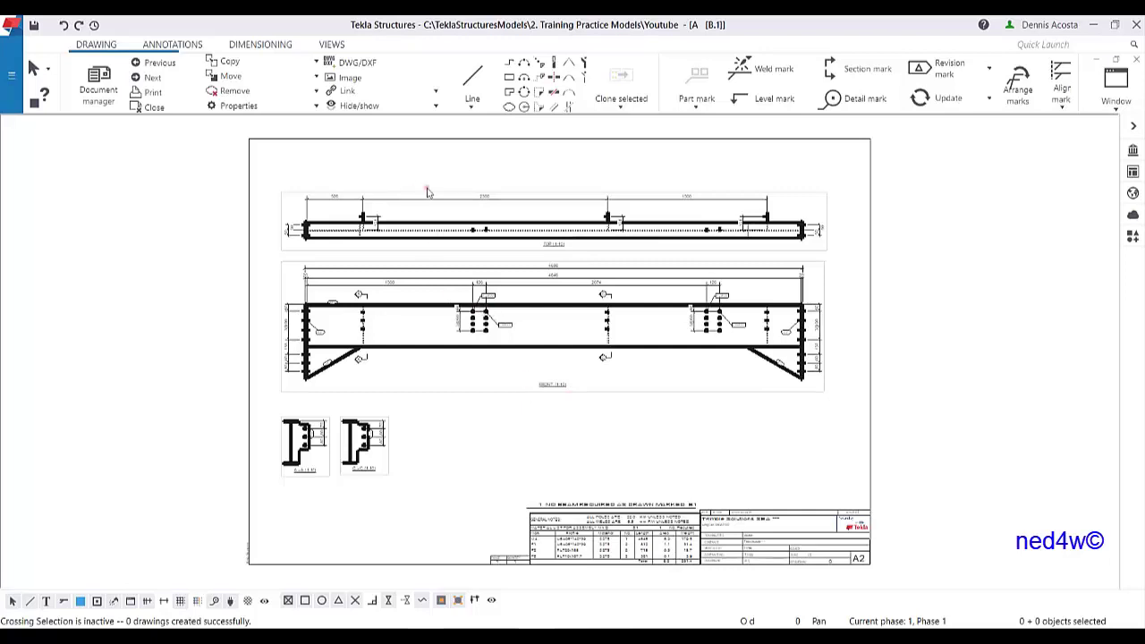
- Examine the top, front and section views of the beam assembly drawing, including dimensions, hole marks and part marks
scroll(420, 188, up, 4)
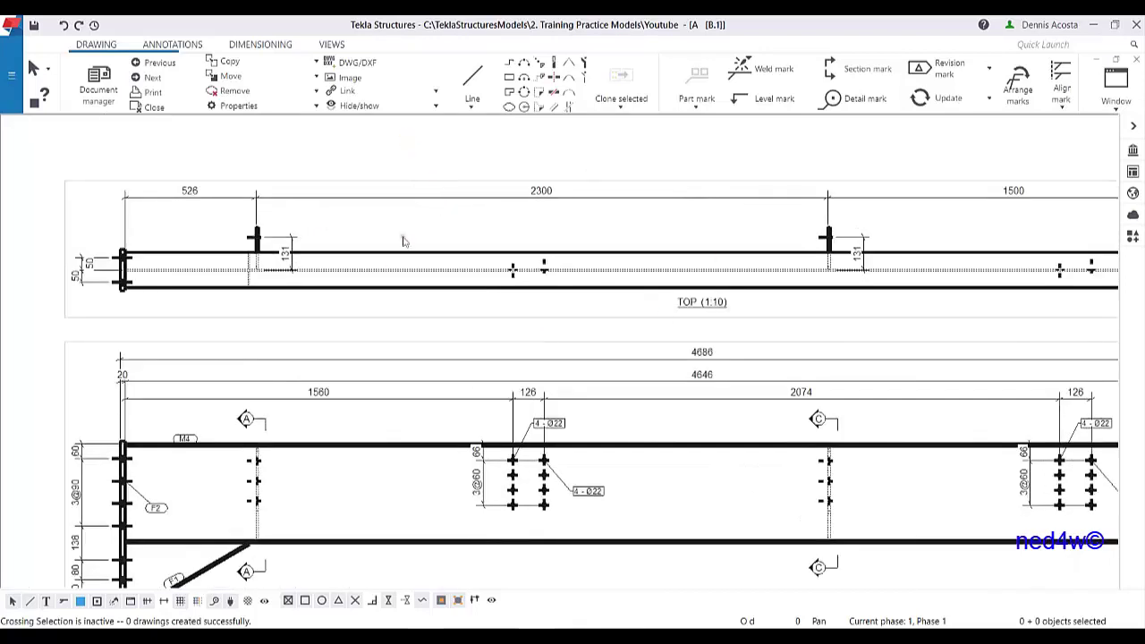
scroll(746, 359, down, 2)
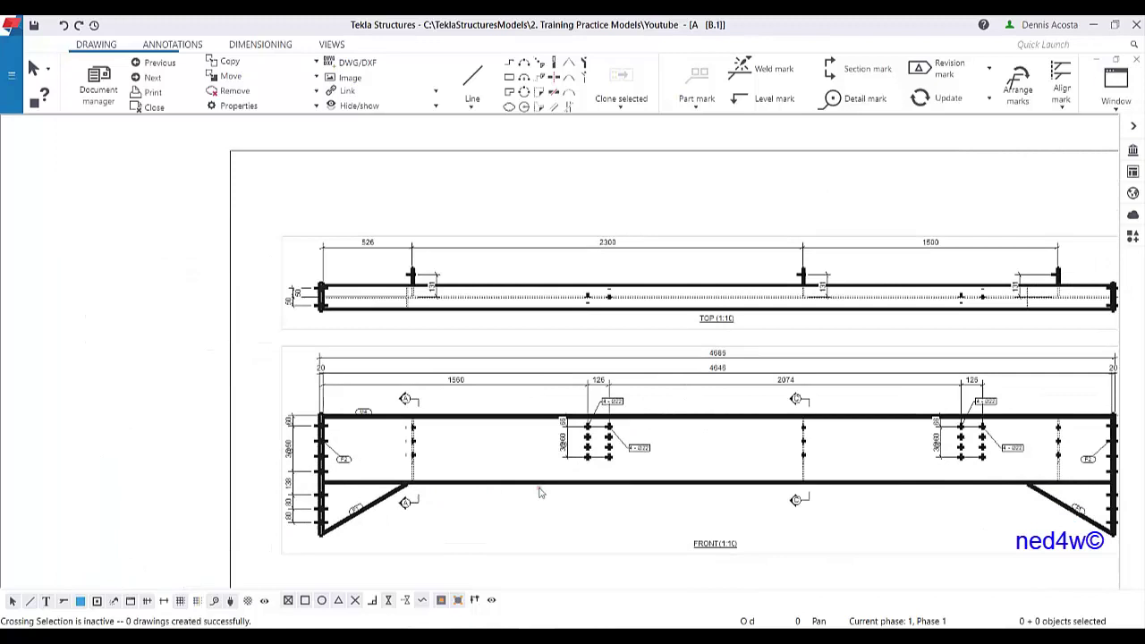
middle_drag(524, 490, 455, 448)
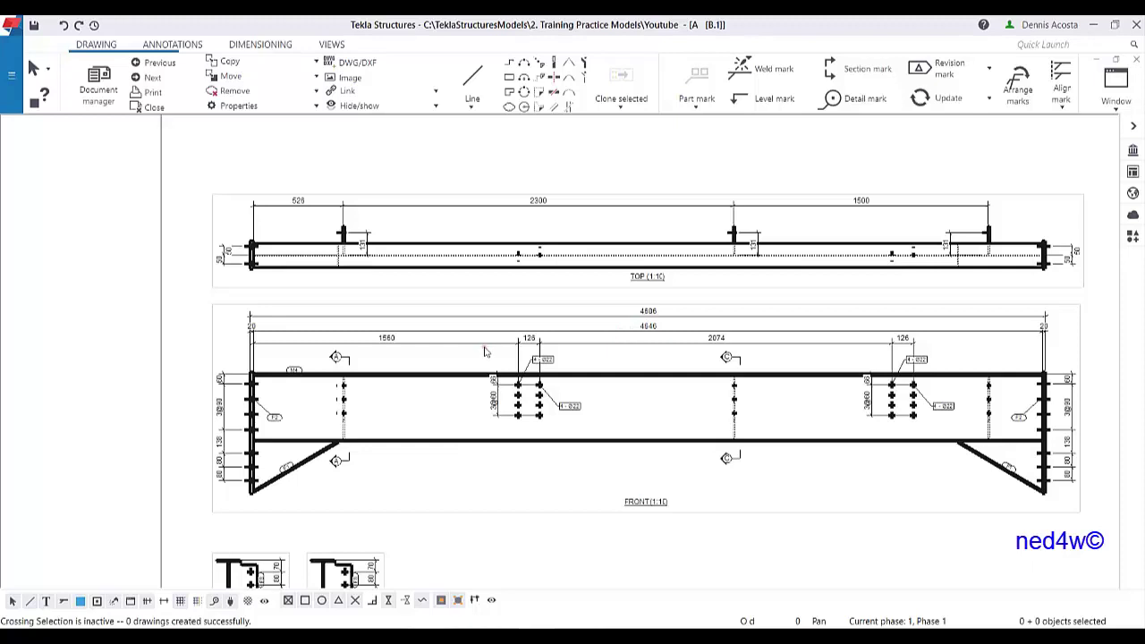
scroll(514, 315, down, 3)
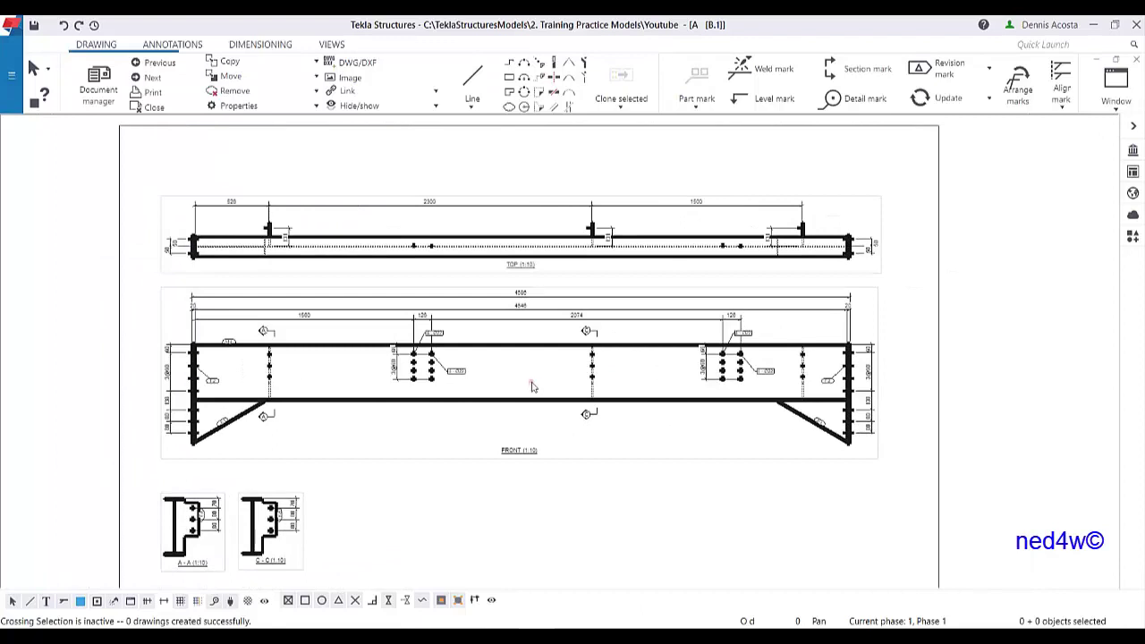
middle_drag(531, 380, 579, 365)
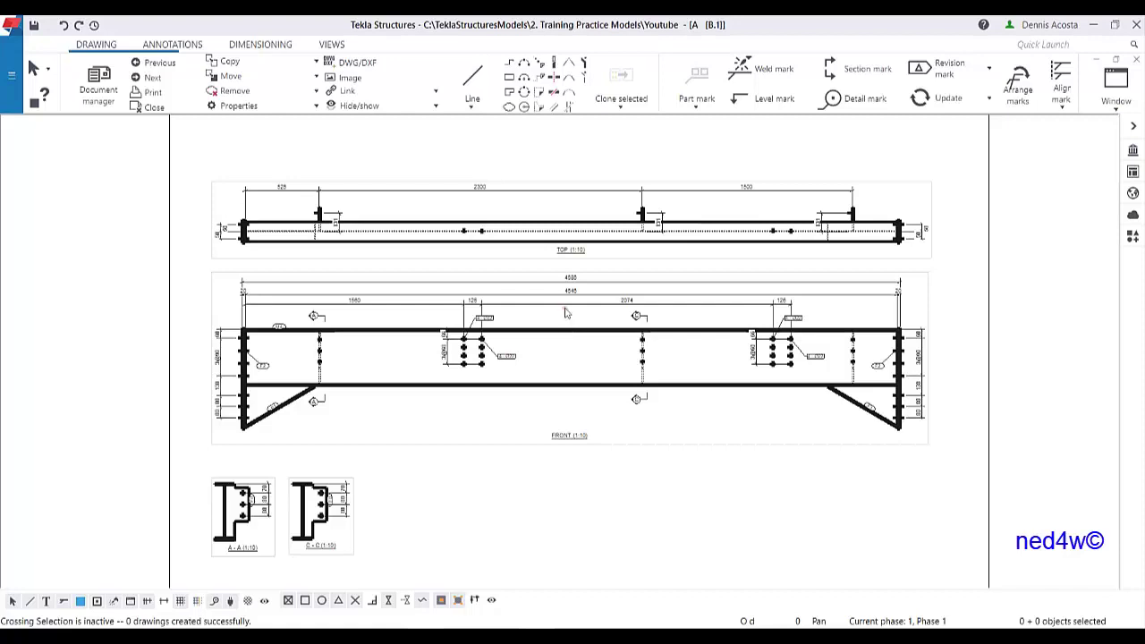
scroll(560, 340, up, 1)
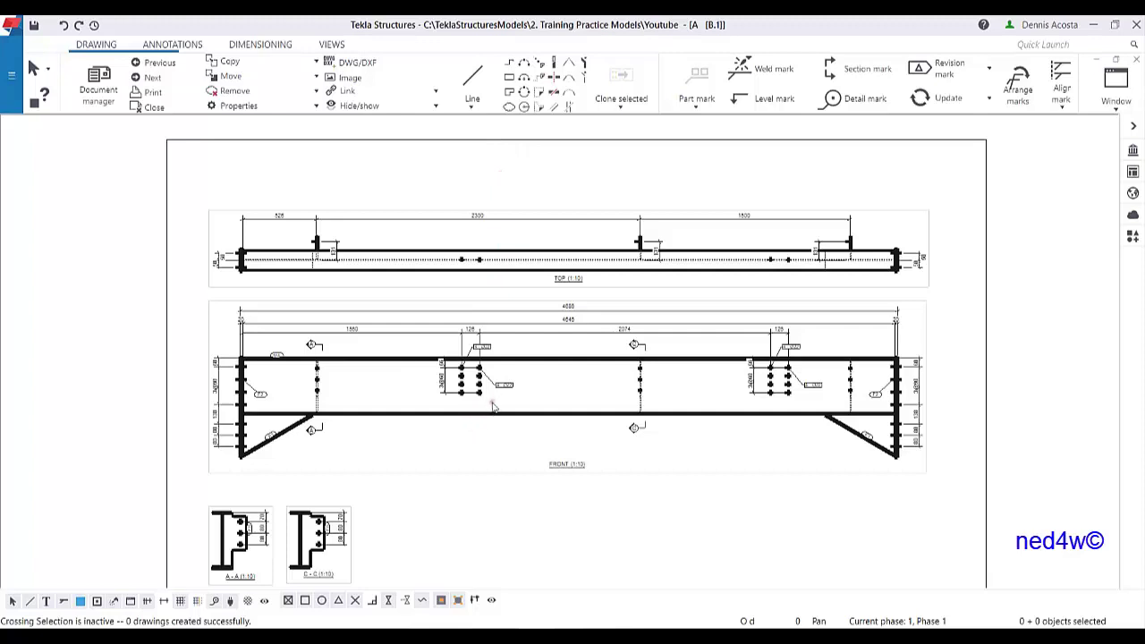
scroll(493, 407, down, 1)
scroll(499, 346, down, 1)
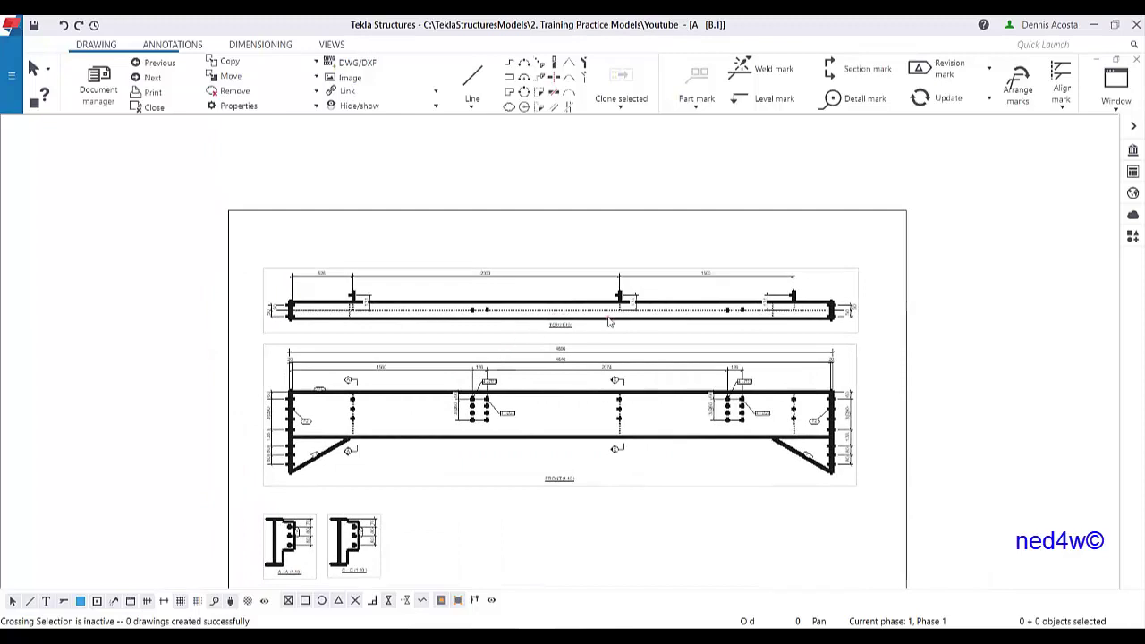
scroll(537, 313, up, 2)
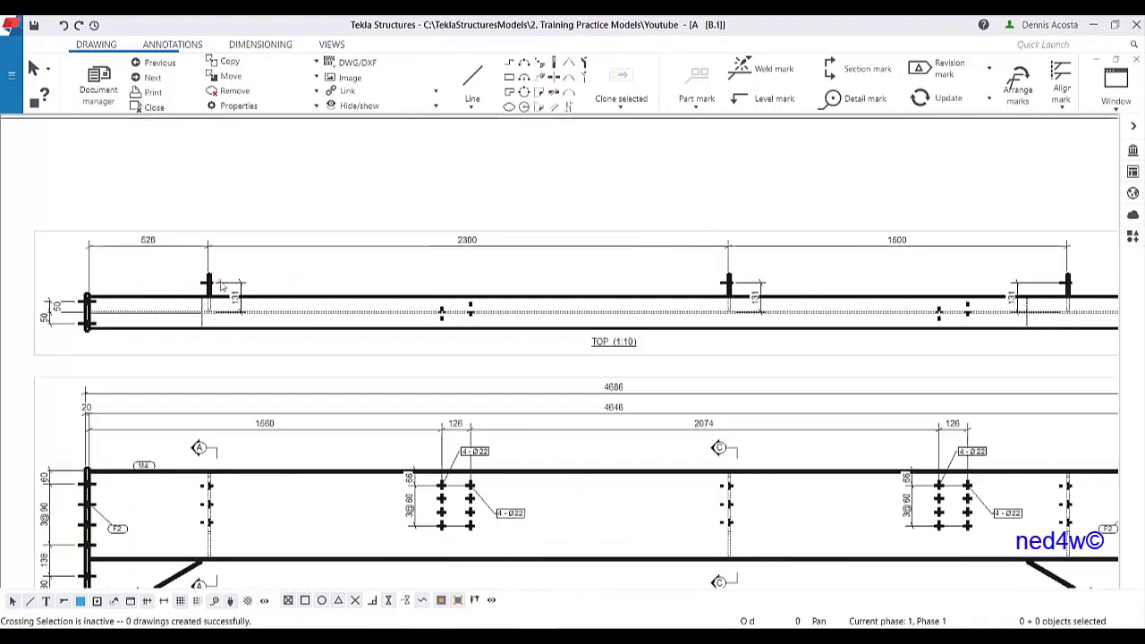
middle_drag(192, 285, 258, 267)
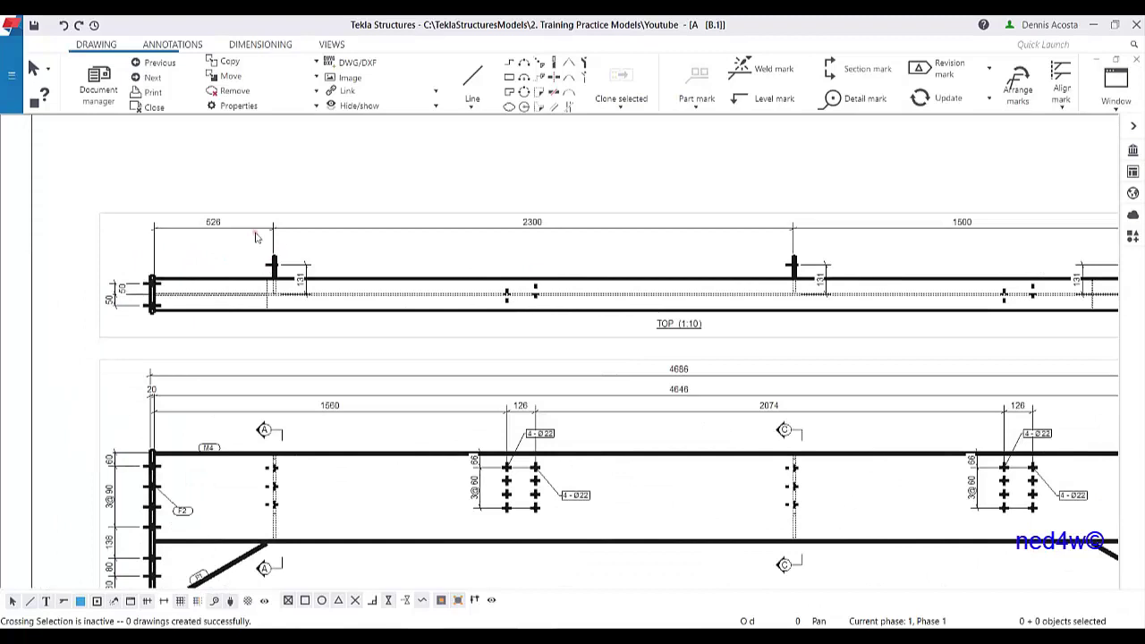
- Turn off combining of equal dimensions for the vertical hole dimension at the front view's first web hole group
scroll(793, 261, down, 2)
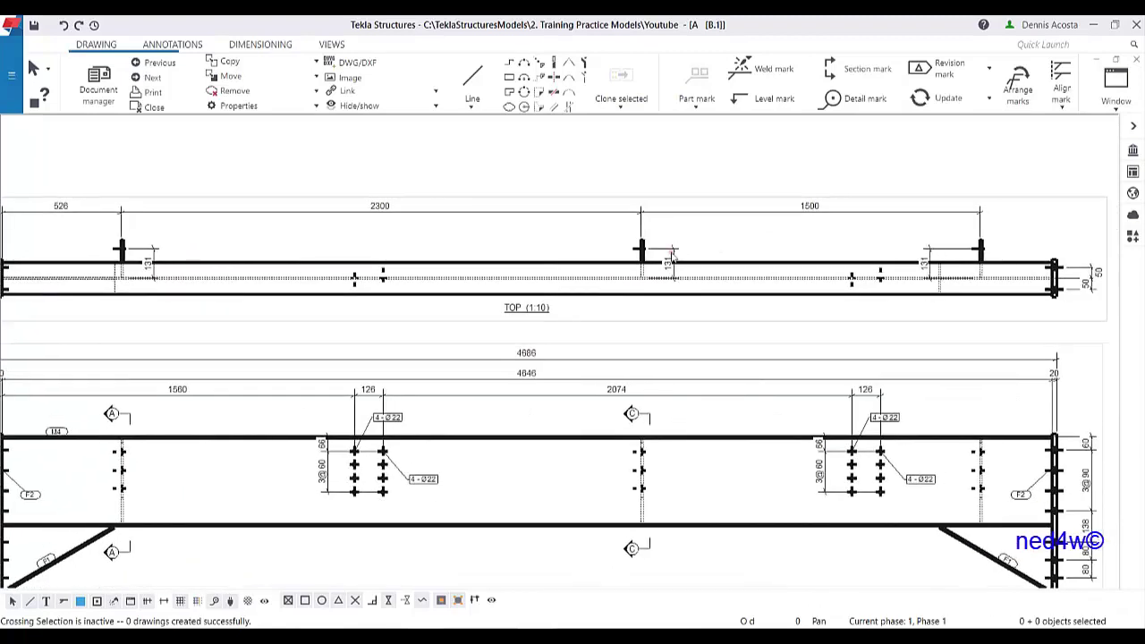
scroll(361, 269, up, 3)
scroll(360, 269, up, 1)
scroll(483, 361, down, 3)
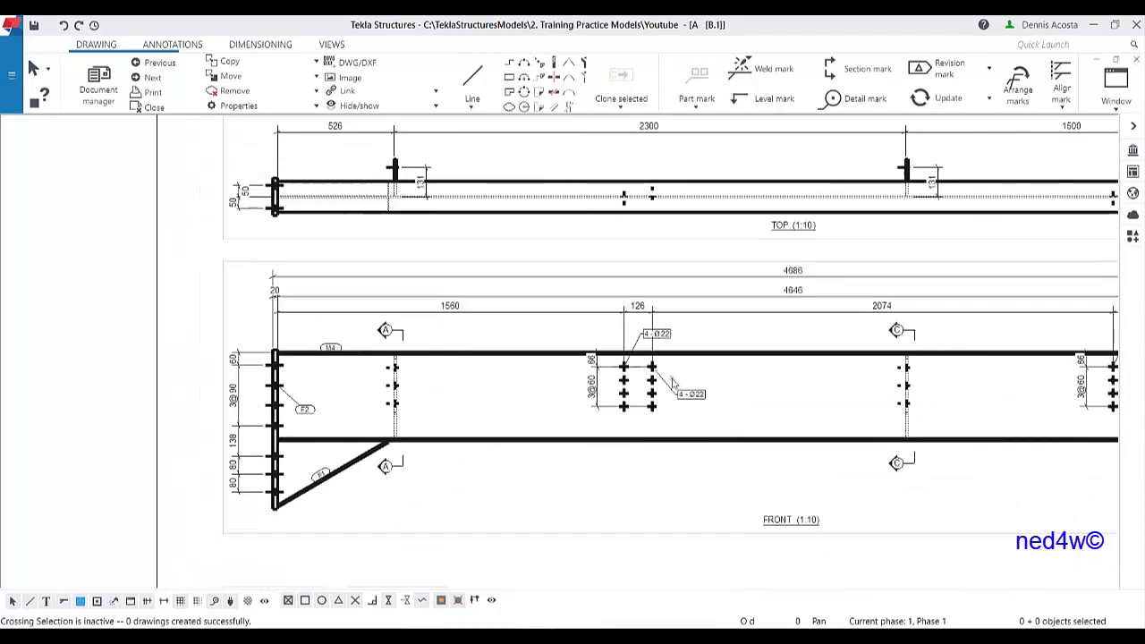
middle_drag(671, 379, 545, 356)
scroll(551, 343, up, 1)
scroll(546, 358, up, 3)
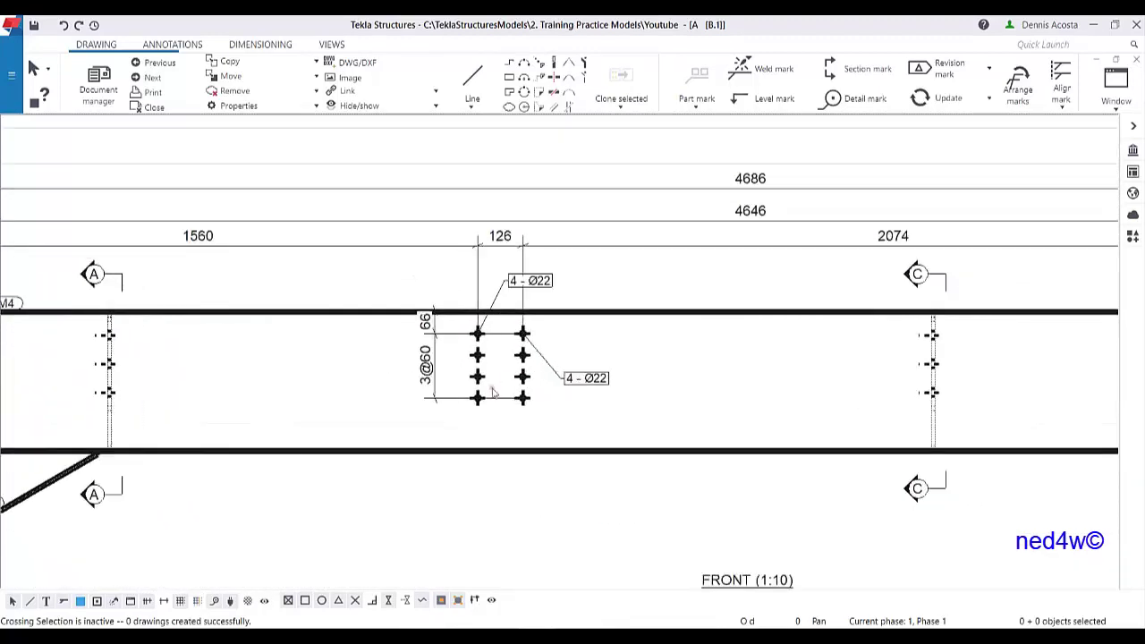
click(414, 350)
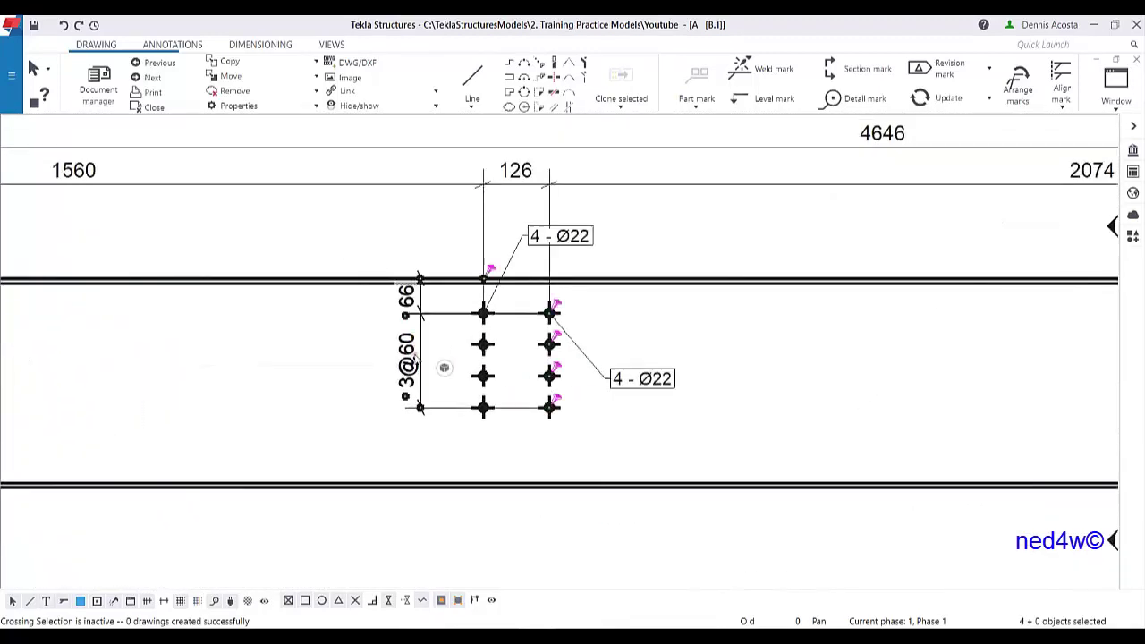
double_click(408, 367)
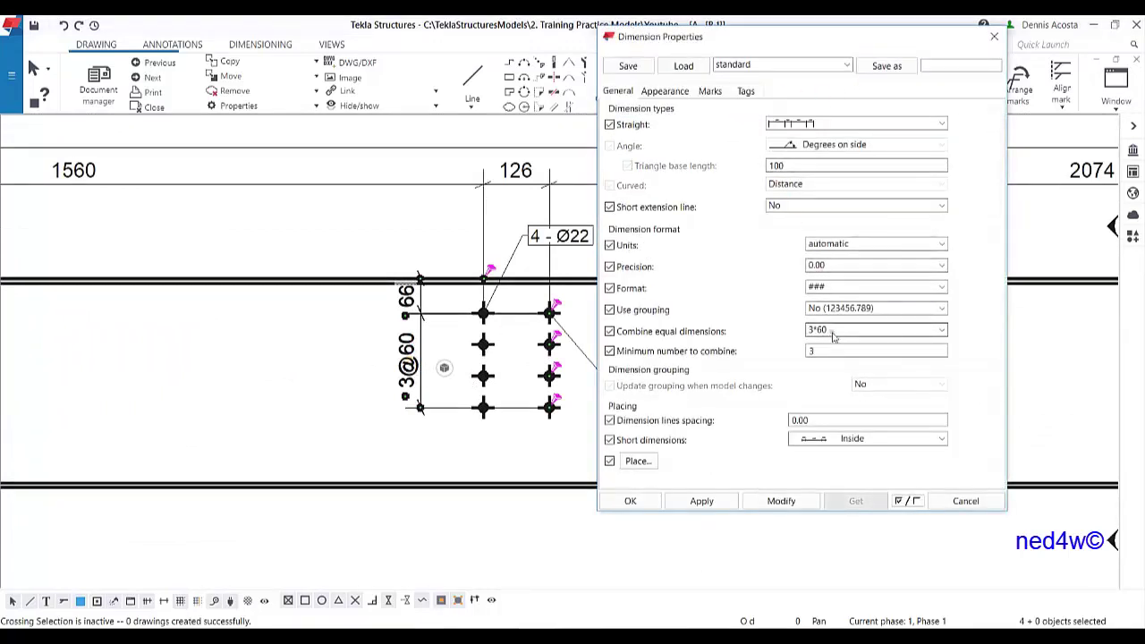
click(834, 332)
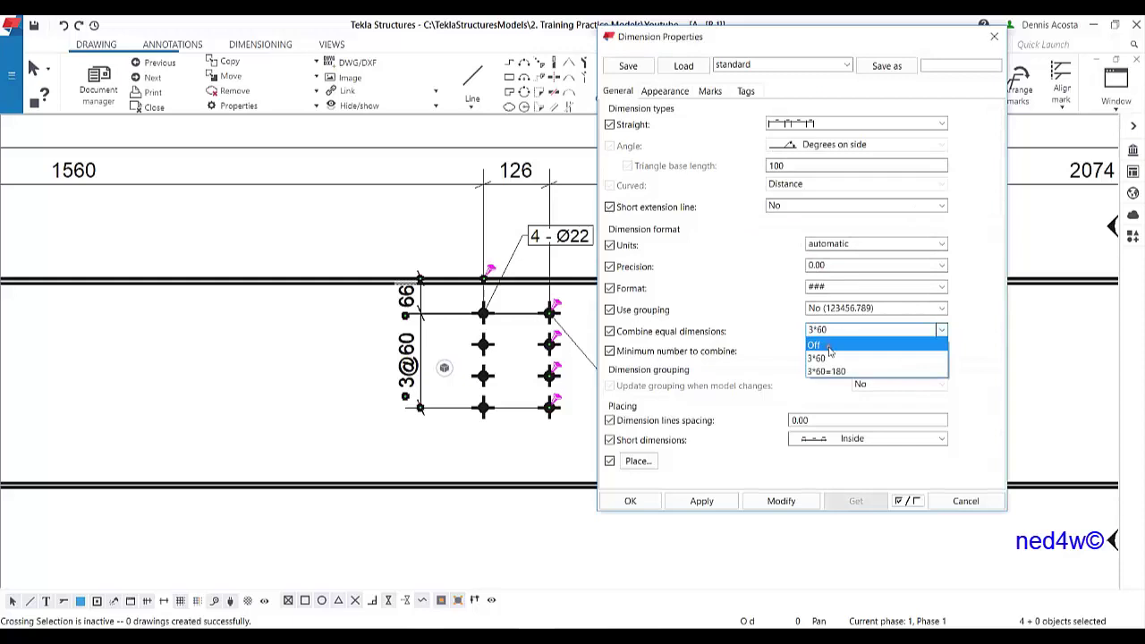
click(837, 344)
click(780, 501)
scroll(437, 457, down, 2)
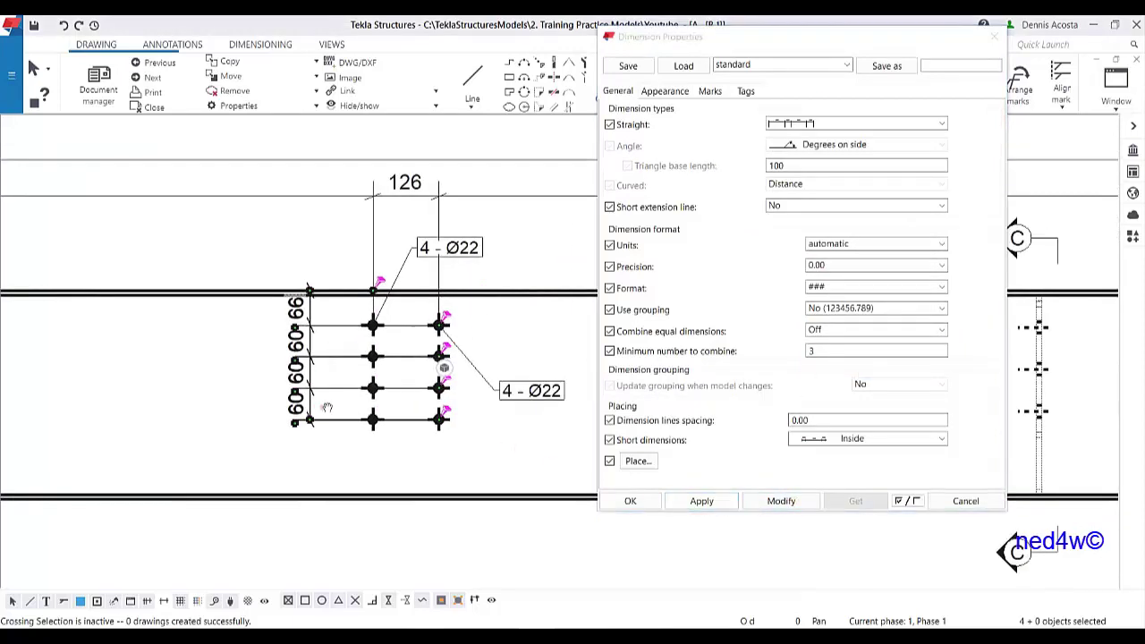
click(437, 453)
- Apply the uncombined dimension setting to the vertical hole dimension at the front view's second web hole group
mouse_move(590, 411)
middle_down()
mouse_move(364, 399)
mouse_move(171, 371)
middle_up()
middle_drag(540, 335, 314, 335)
click(438, 349)
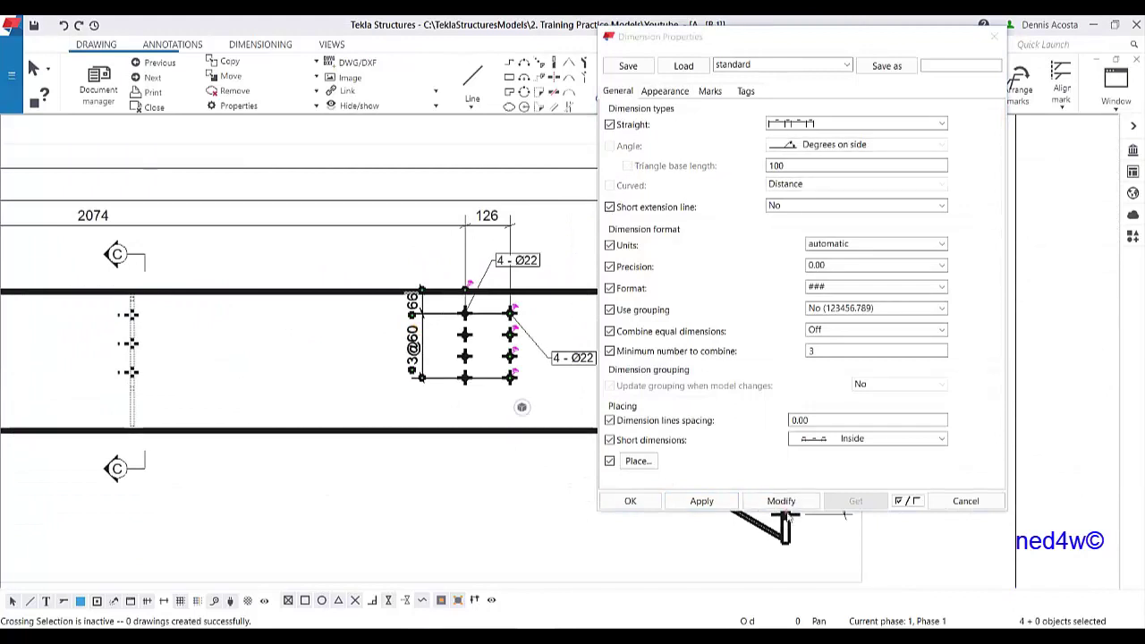
click(780, 500)
- Apply the uncombined dimension setting to the bolt hole dimension chain along the right end plate in the front view
middle_drag(475, 413, 89, 403)
scroll(427, 346, up, 1)
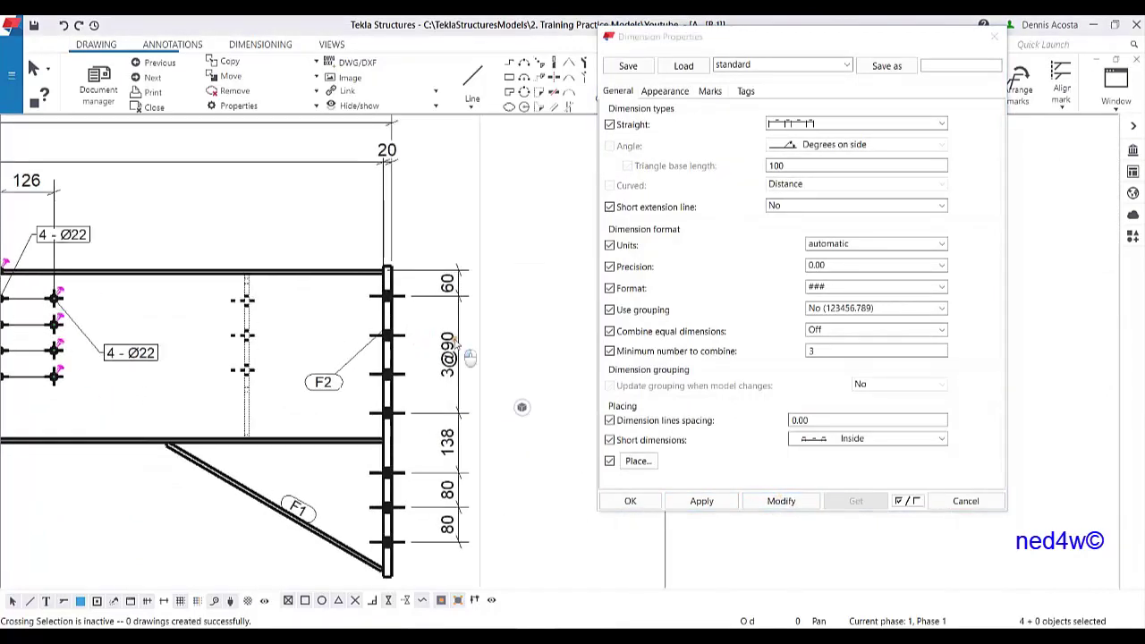
click(460, 353)
click(779, 501)
- Apply the uncombined dimension setting to the left end plate's bolt hole dimension chain and close the dimension properties
scroll(517, 336, down, 5)
middle_drag(517, 336, 718, 335)
scroll(258, 365, up, 2)
click(253, 326)
click(779, 500)
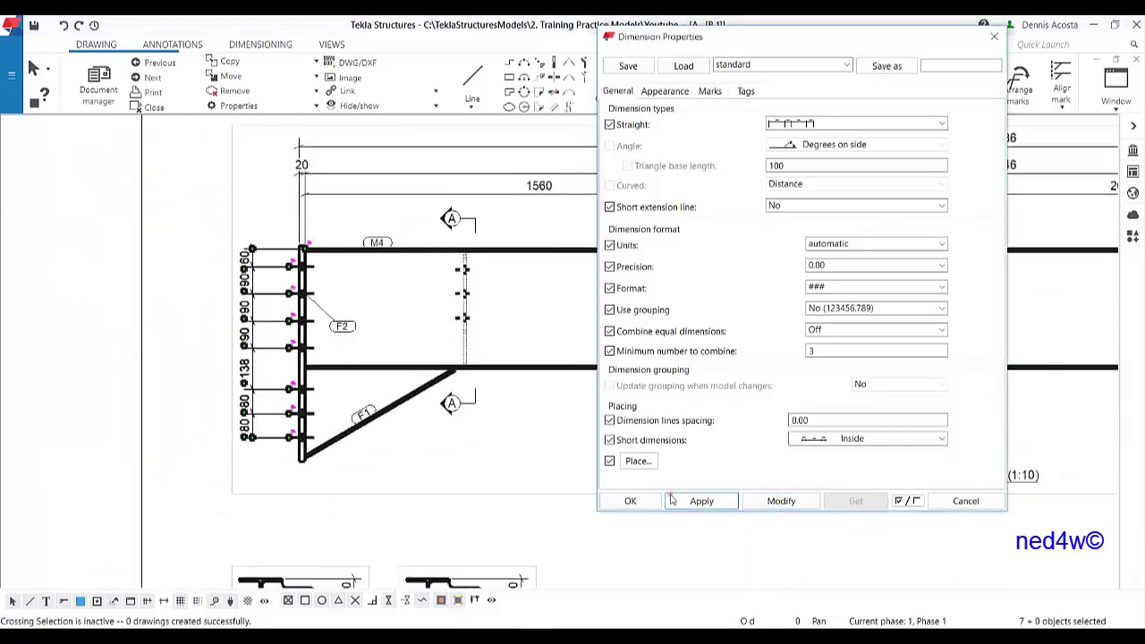
click(630, 500)
- Add a horizontal dimension below the left haunch in the front view, from the end plate's inner face to the haunch tip
scroll(633, 338, down, 2)
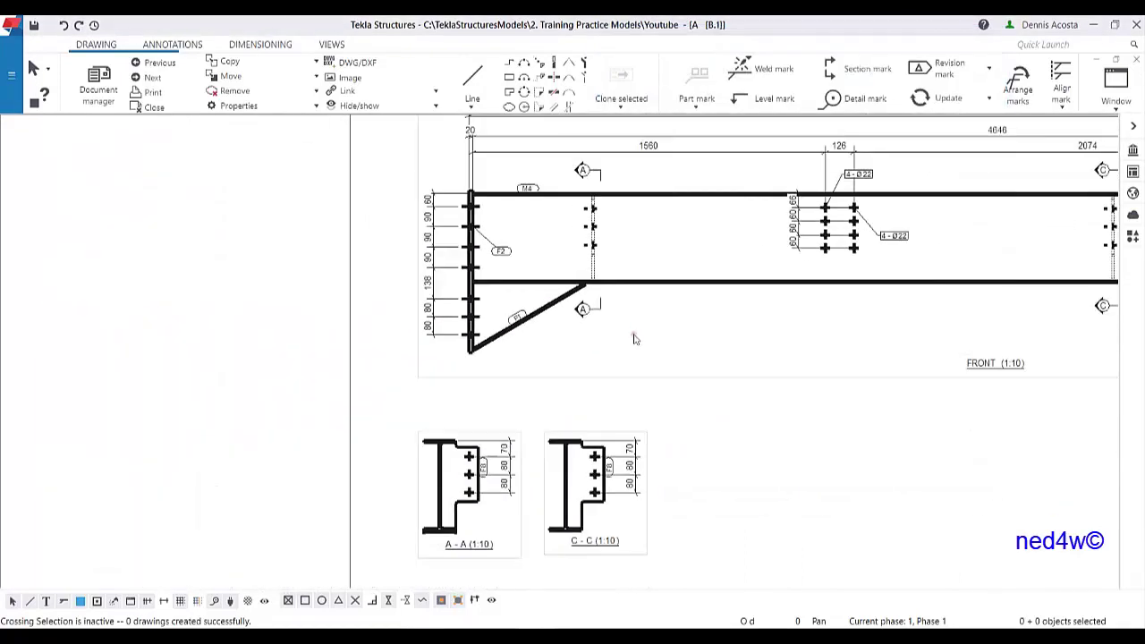
scroll(626, 277, down, 3)
scroll(477, 363, up, 5)
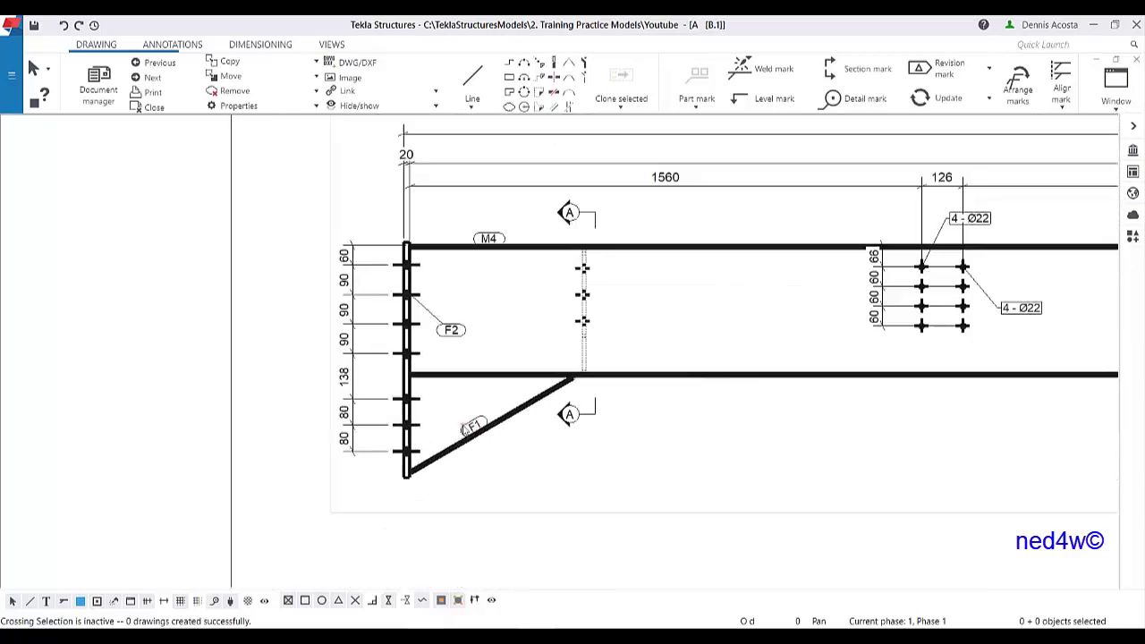
middle_drag(475, 364, 476, 348)
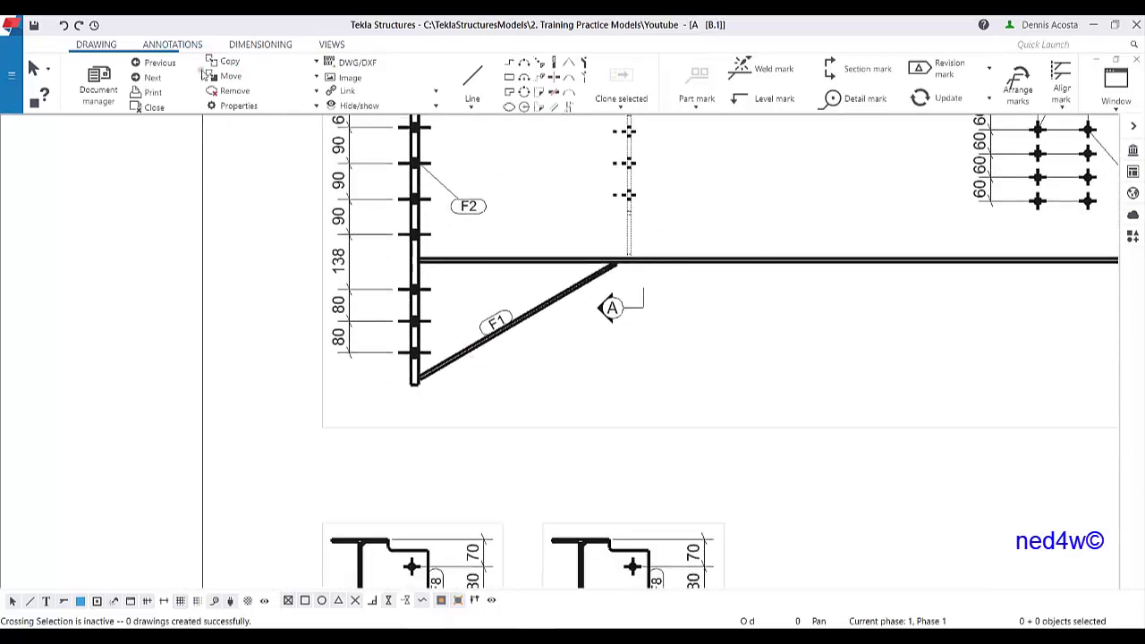
click(260, 44)
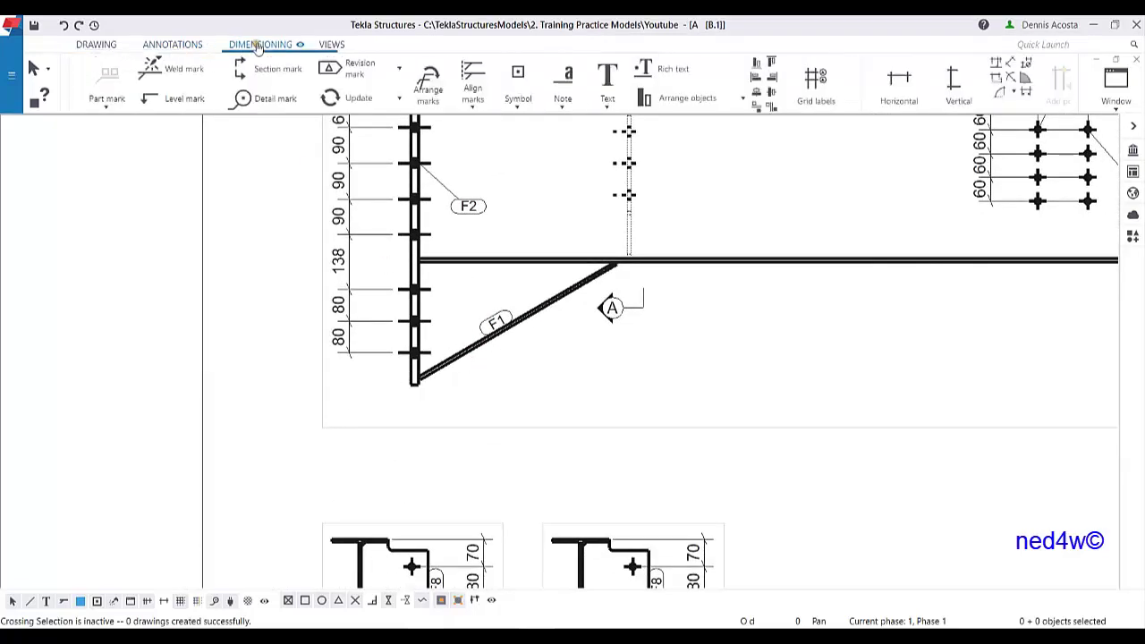
click(97, 85)
scroll(448, 400, up, 2)
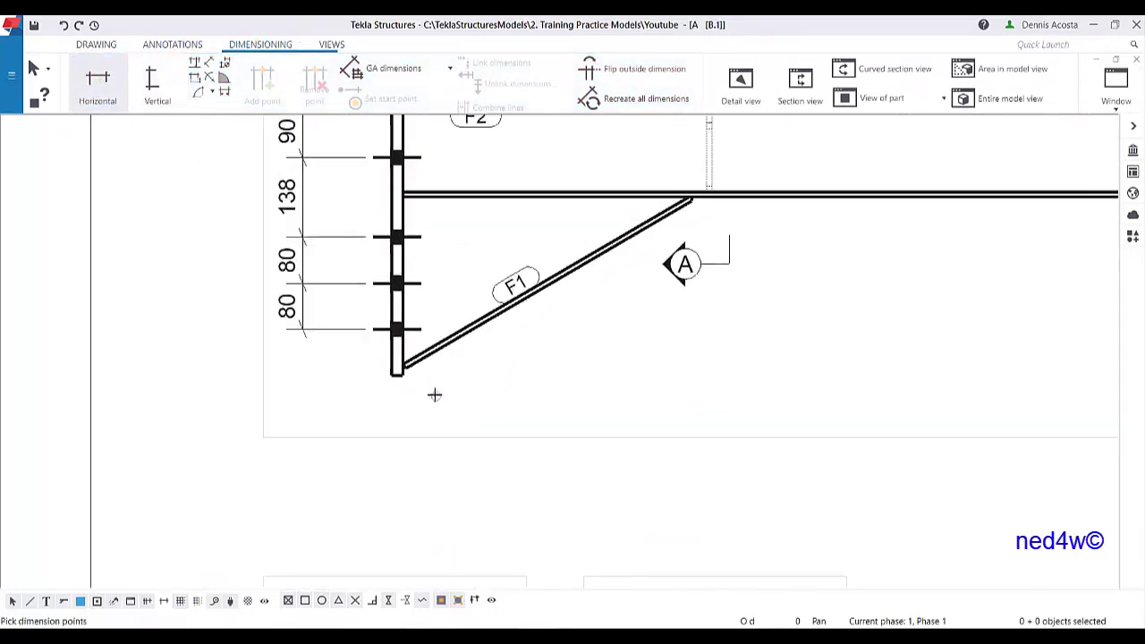
scroll(402, 370, up, 5)
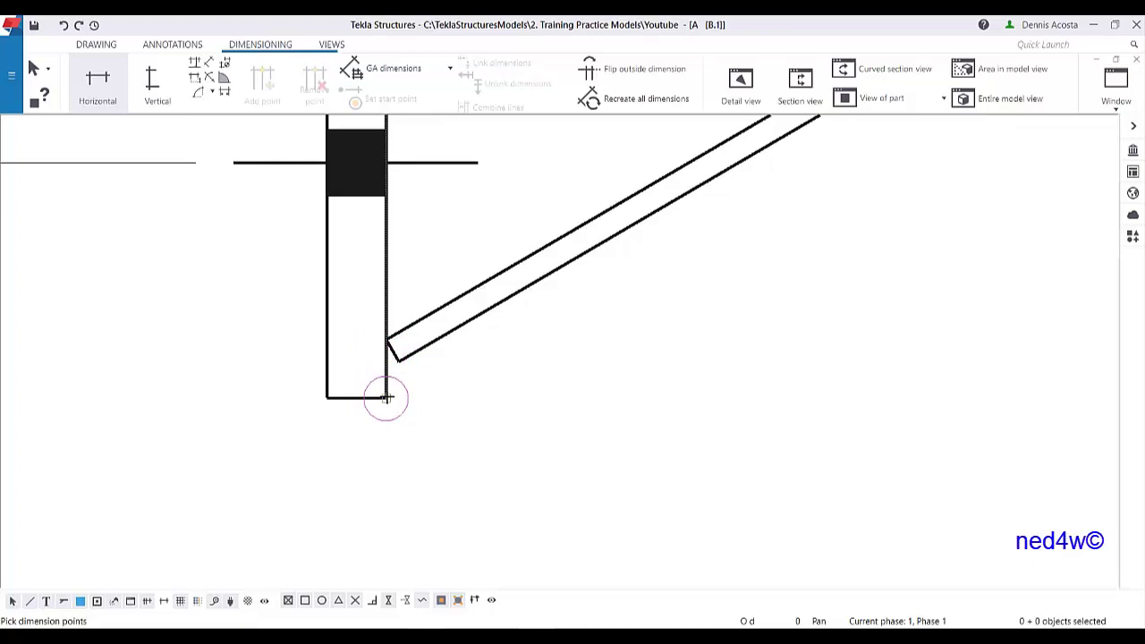
click(386, 398)
scroll(442, 419, down, 2)
middle_drag(790, 291, 427, 458)
middle_drag(713, 267, 446, 445)
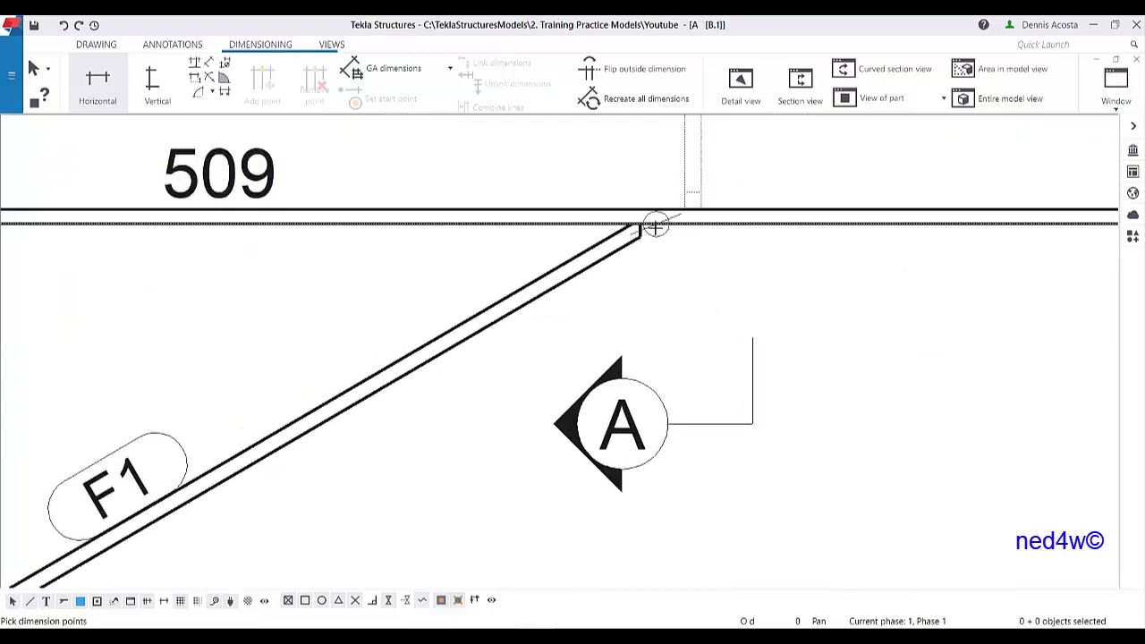
scroll(658, 240, up, 2)
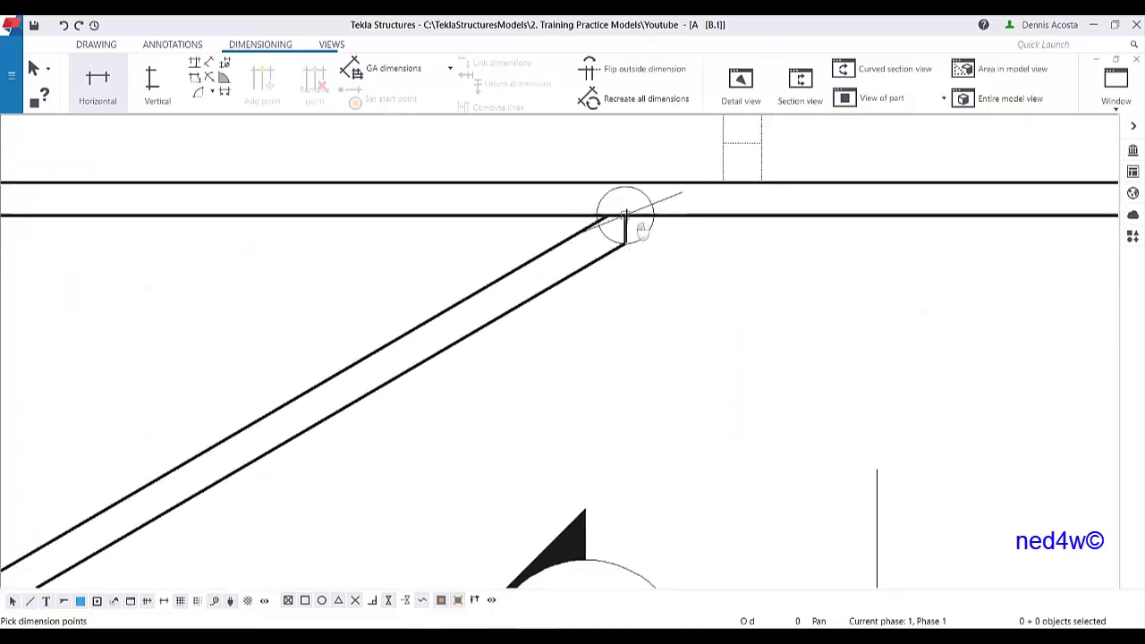
scroll(624, 214, down, 5)
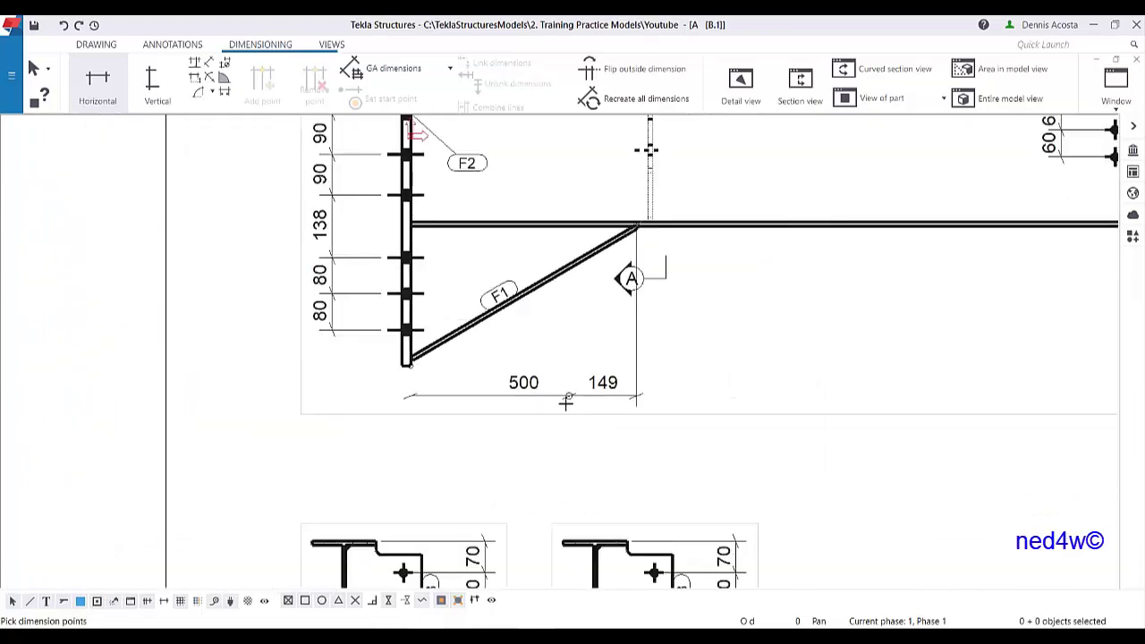
middle_click(567, 414)
click(564, 414)
scroll(415, 342, up, 1)
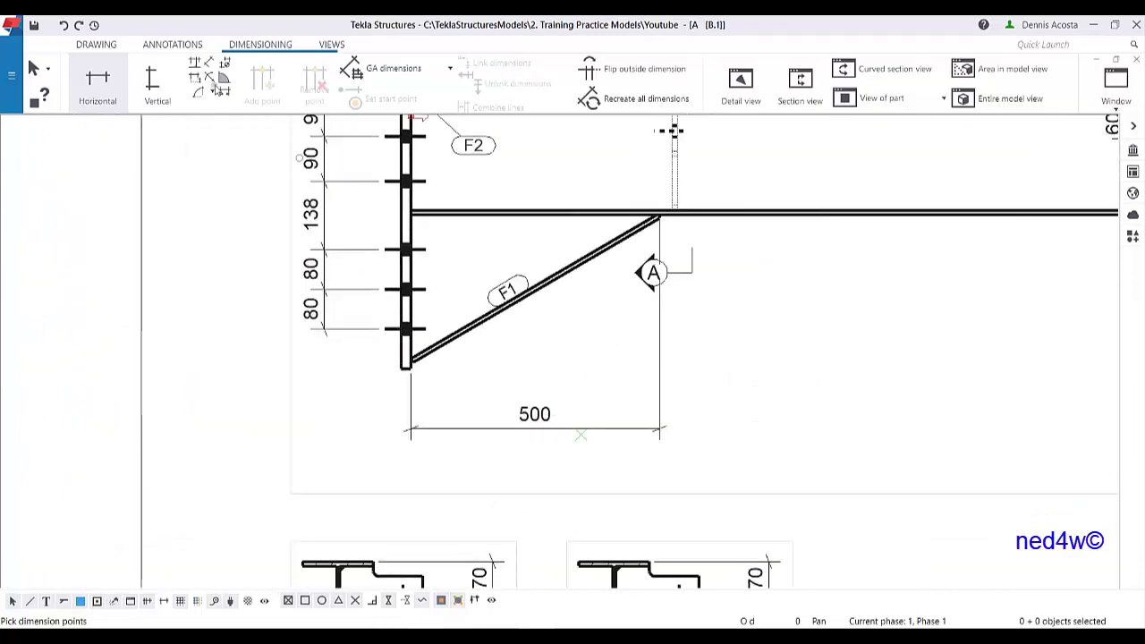
- Add a vertical dimension for the left haunch's depth, from the beam's underside to the haunch's lower end at the end plate
click(159, 93)
scroll(413, 217, up, 3)
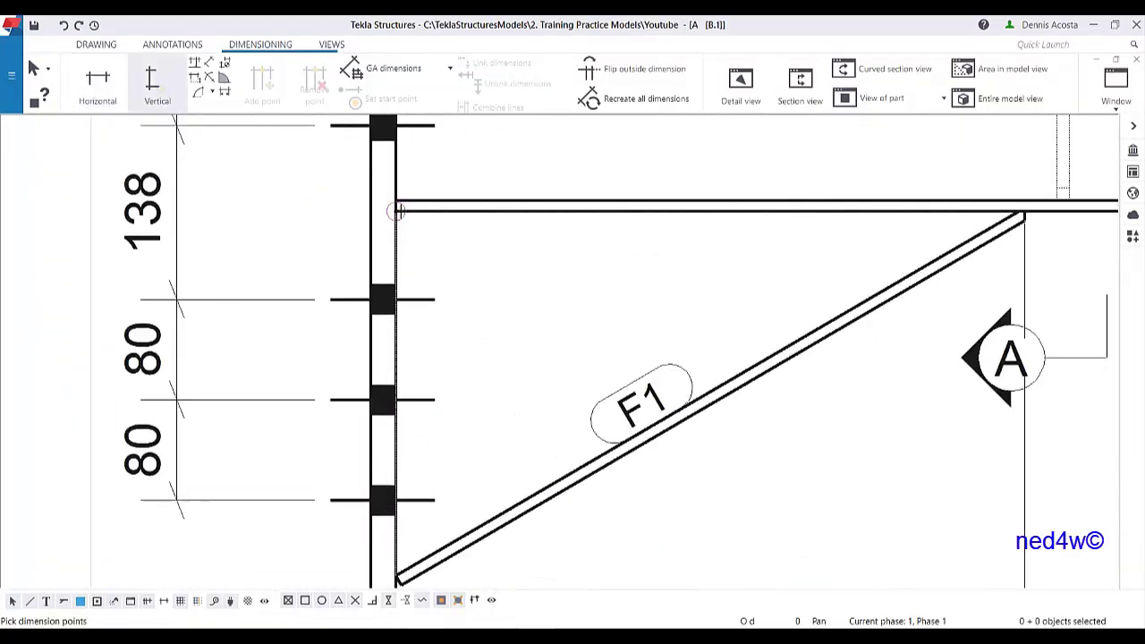
click(395, 211)
middle_drag(467, 487, 518, 288)
scroll(486, 349, up, 4)
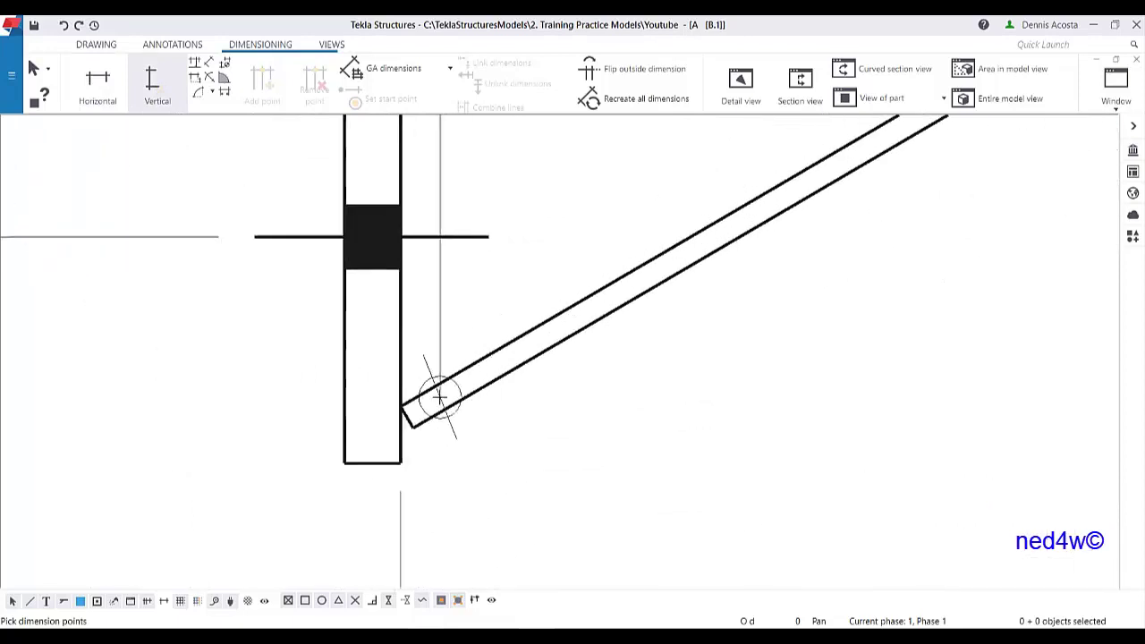
click(383, 410)
scroll(382, 411, down, 5)
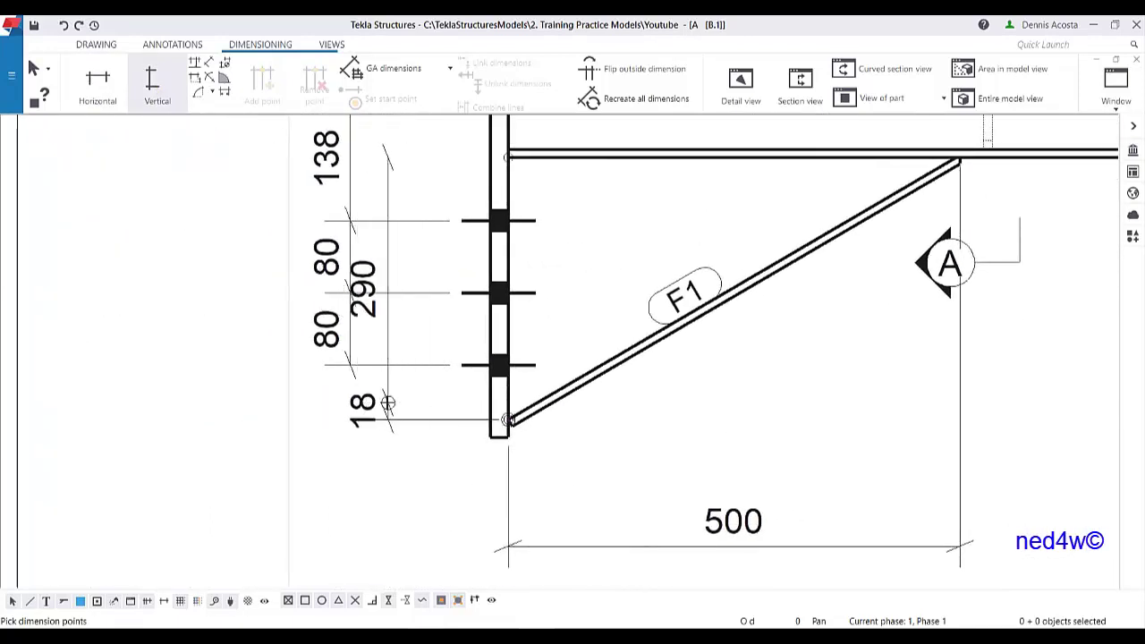
middle_click(409, 403)
right_click(422, 293)
click(439, 309)
scroll(439, 309, down, 4)
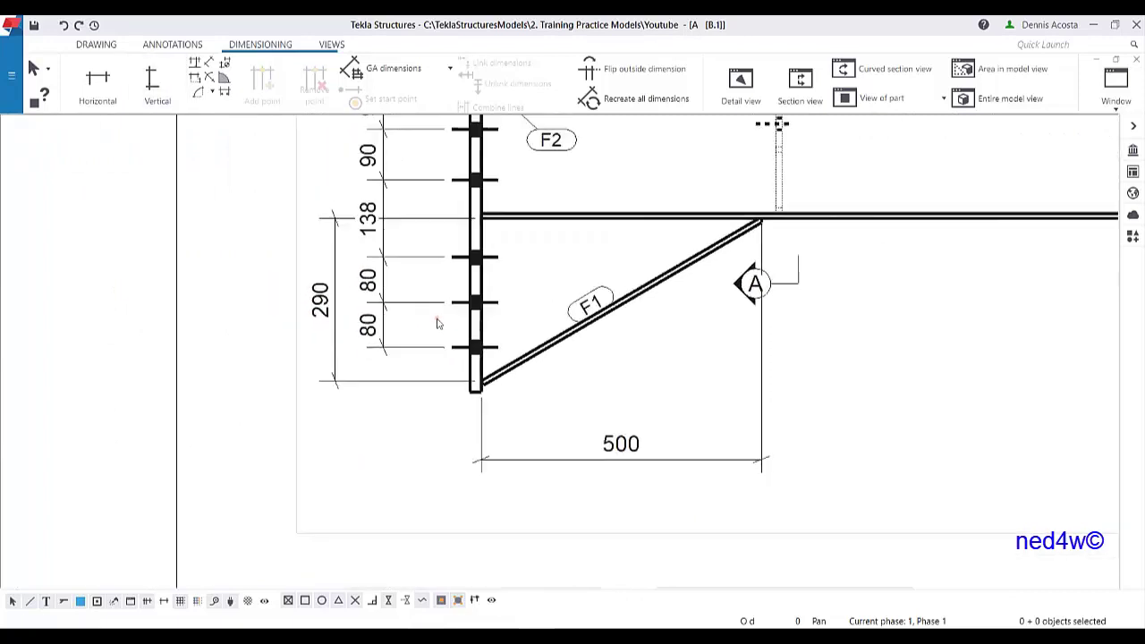
- Rearrange the left vertical dimension lines so the haunch depth lies between the end plate and the bolt hole chain
click(405, 223)
drag(408, 220, 346, 221)
click(376, 262)
drag(376, 262, 388, 263)
click(345, 230)
drag(344, 230, 354, 228)
- Add a vertical dimension for the right haunch's depth, from the beam's underside to the haunch's lower end at the end plate
mouse_move(859, 355)
middle_down()
mouse_move(746, 350)
mouse_move(330, 289)
mouse_move(239, 243)
middle_up()
click(704, 336)
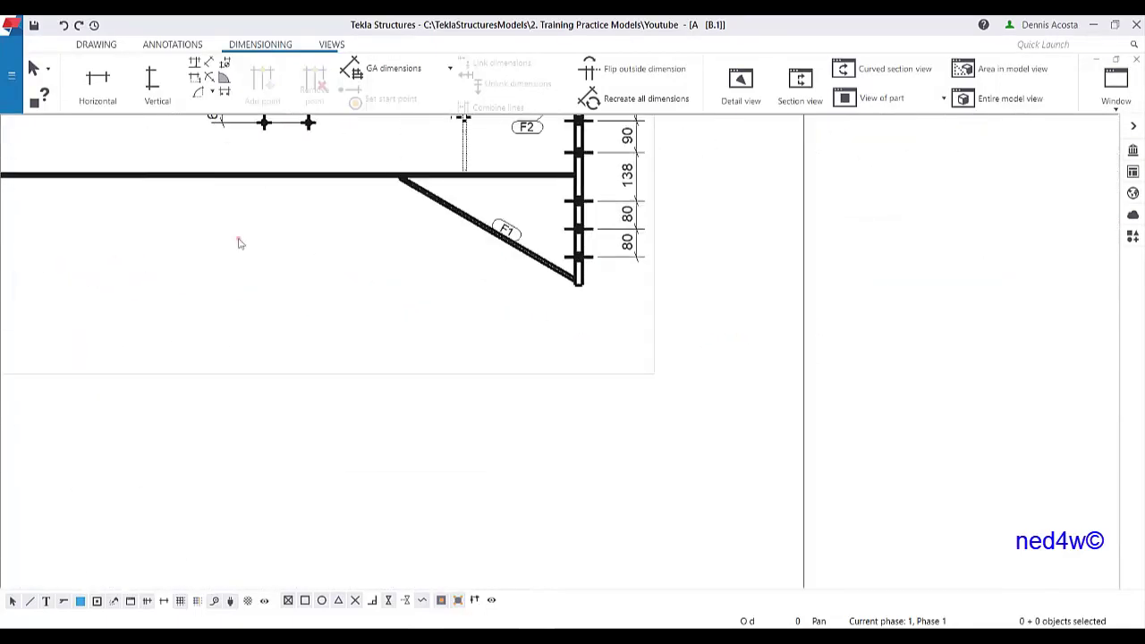
click(155, 85)
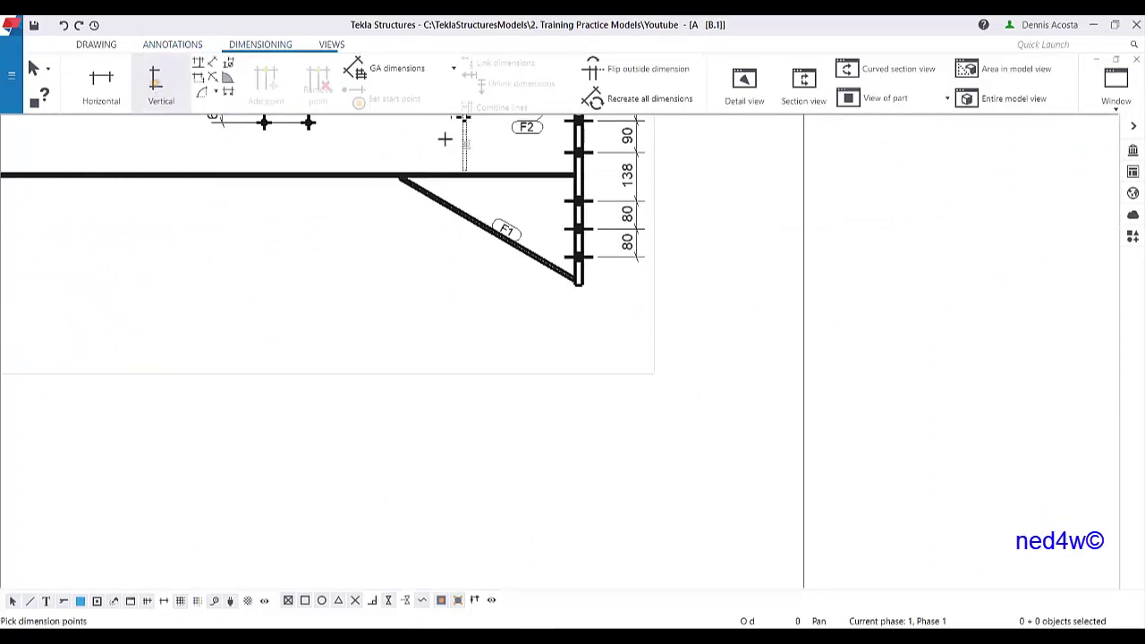
scroll(568, 170, up, 4)
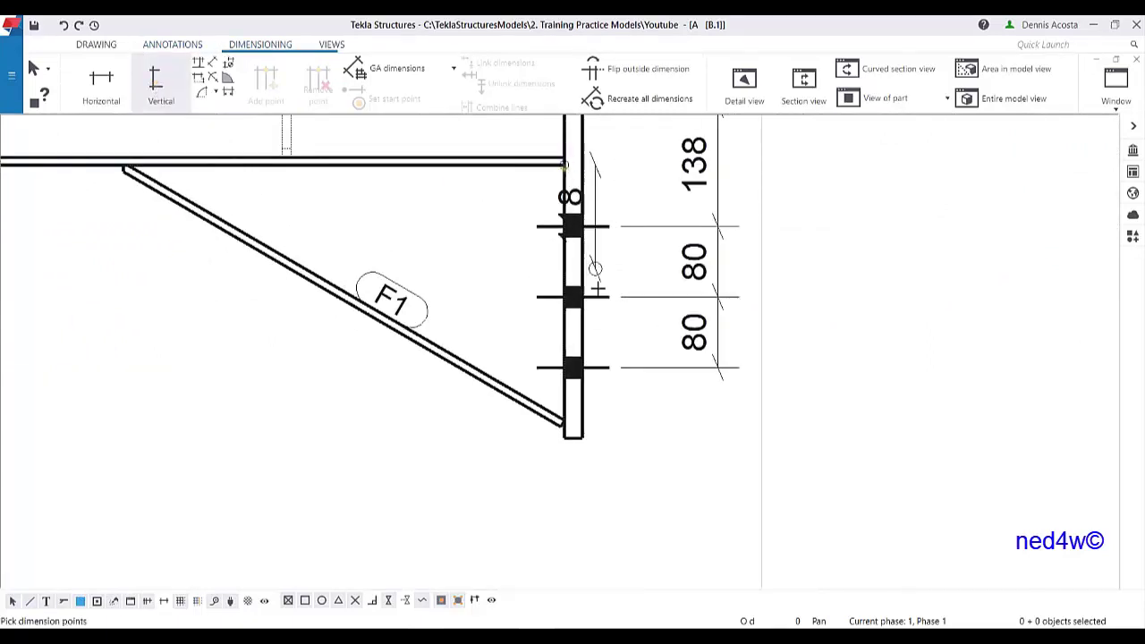
click(564, 420)
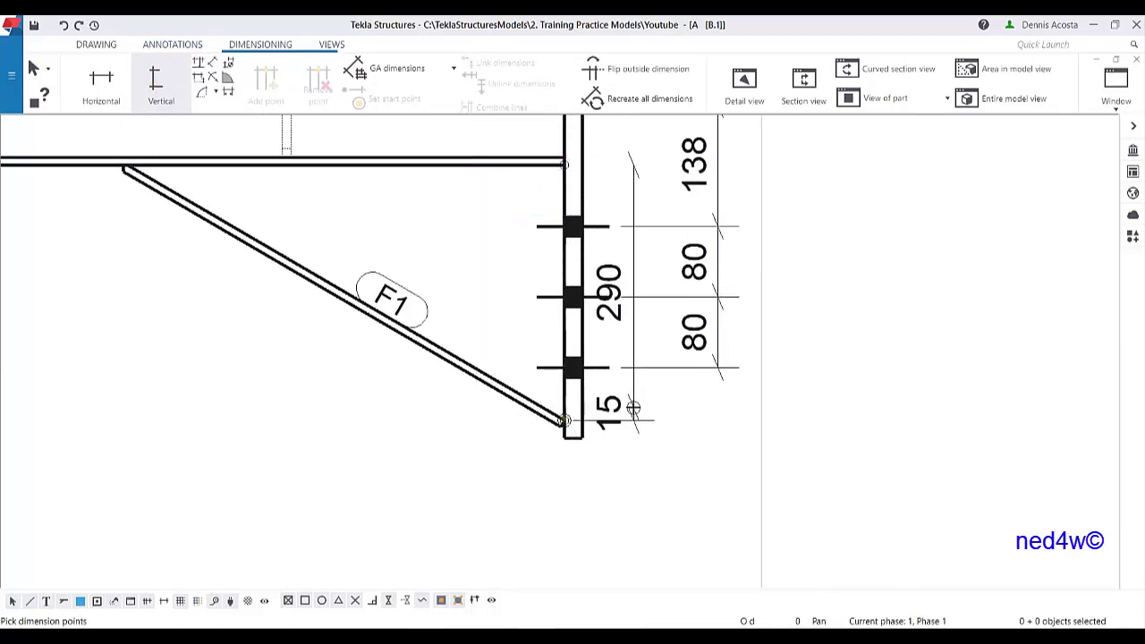
middle_click(633, 381)
- Add a horizontal dimension below the right haunch, from the haunch tip to the end plate's inner face
click(89, 79)
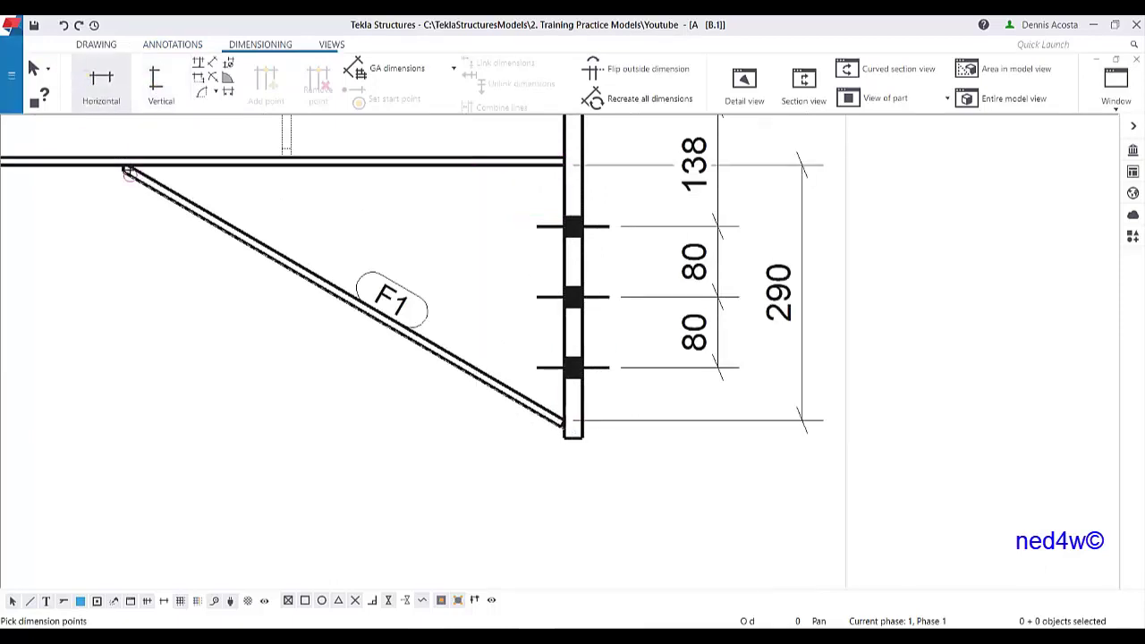
scroll(117, 181, up, 4)
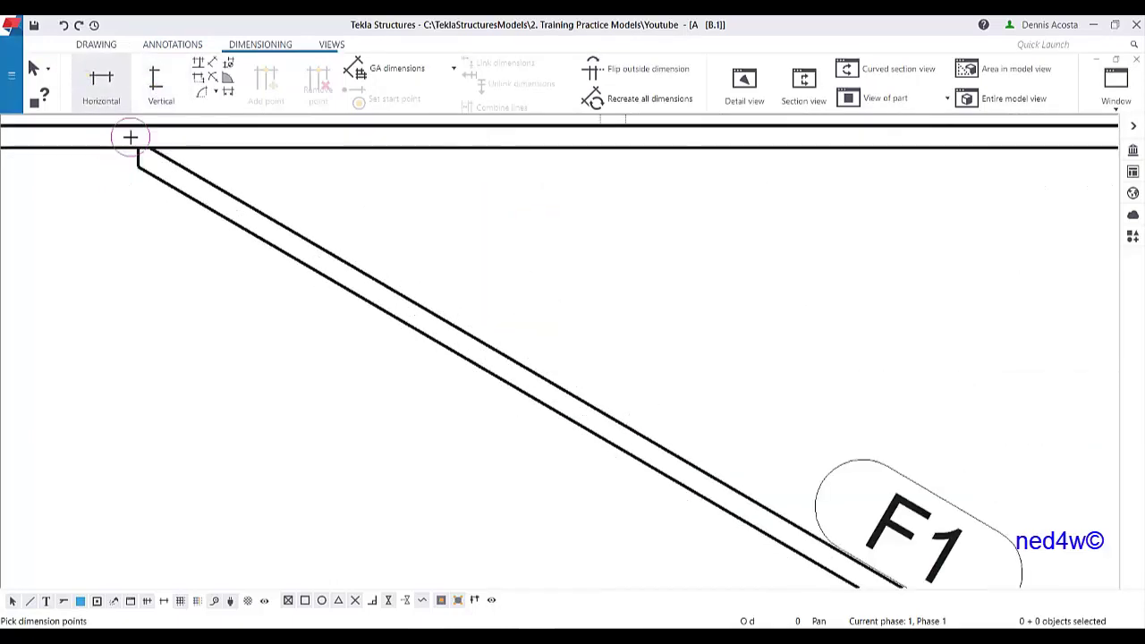
scroll(183, 208, down, 2)
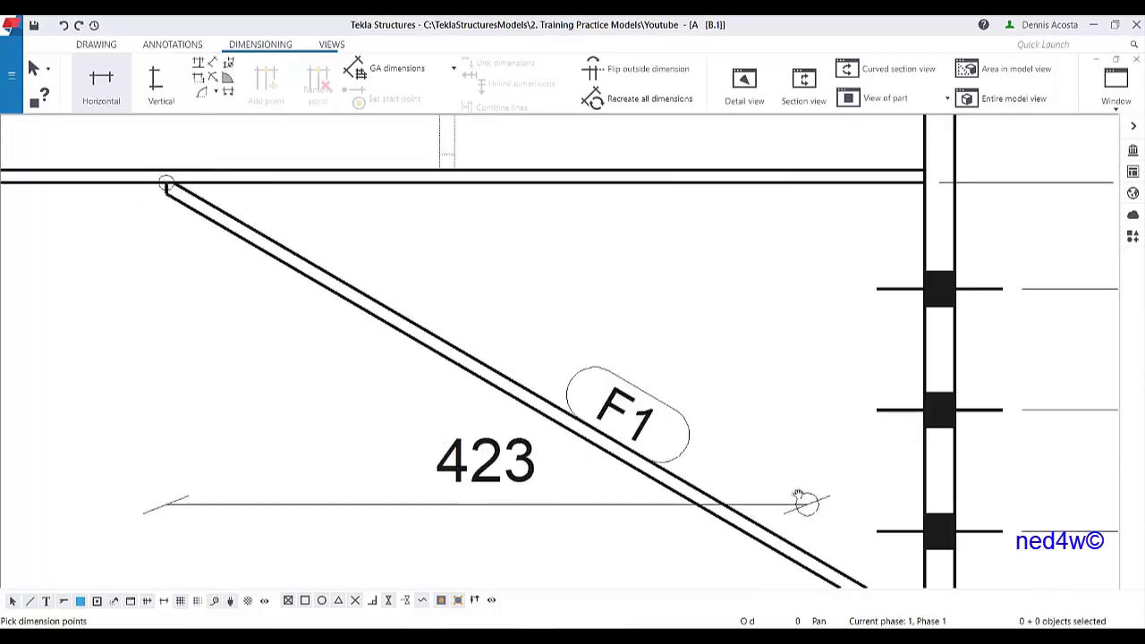
middle_drag(820, 515, 508, 219)
click(612, 356)
scroll(566, 416, down, 2)
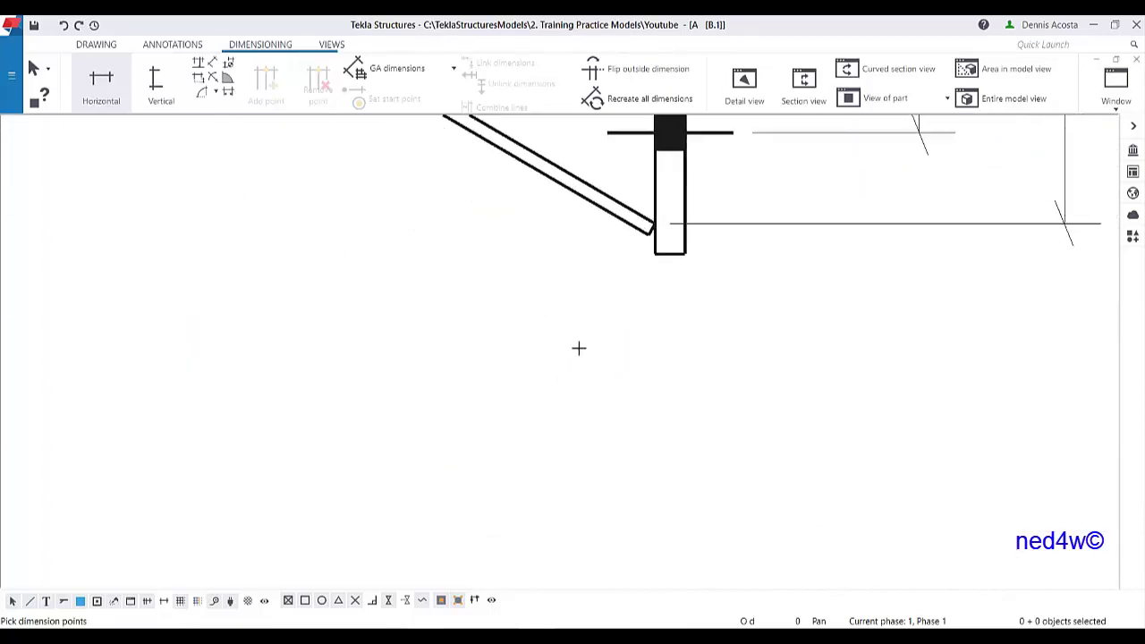
right_click(519, 362)
click(540, 367)
scroll(685, 360, down, 2)
- Examine the right end plate's bolt hole dimension chain and the dimension layout across the whole front view
click(741, 250)
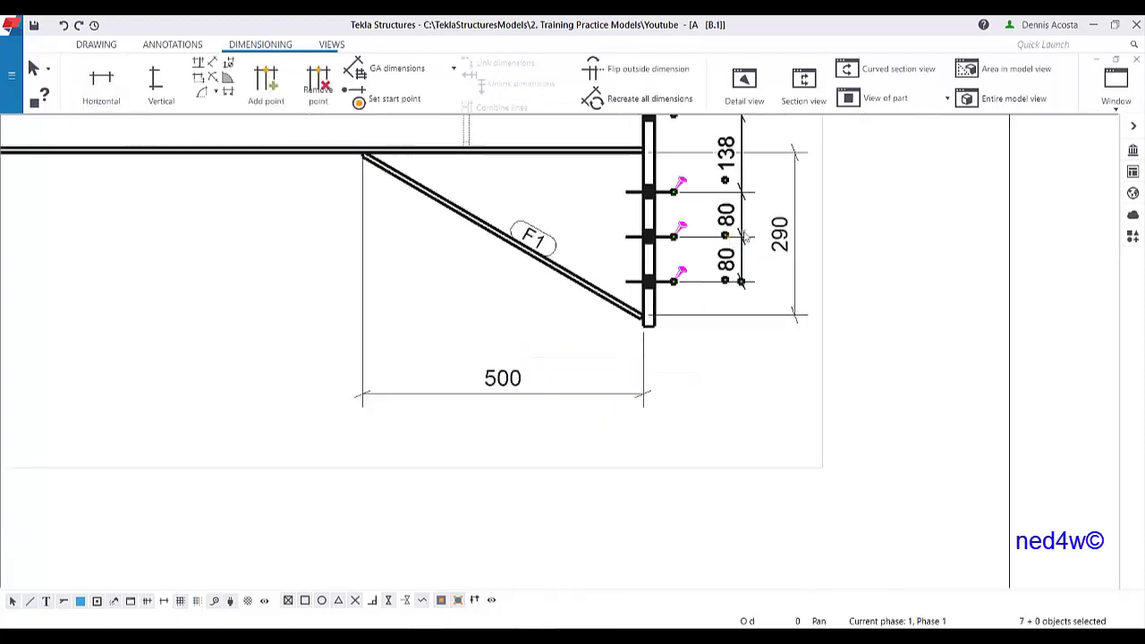
middle_drag(743, 282, 723, 361)
scroll(724, 361, down, 2)
middle_drag(652, 426, 756, 409)
scroll(756, 410, down, 2)
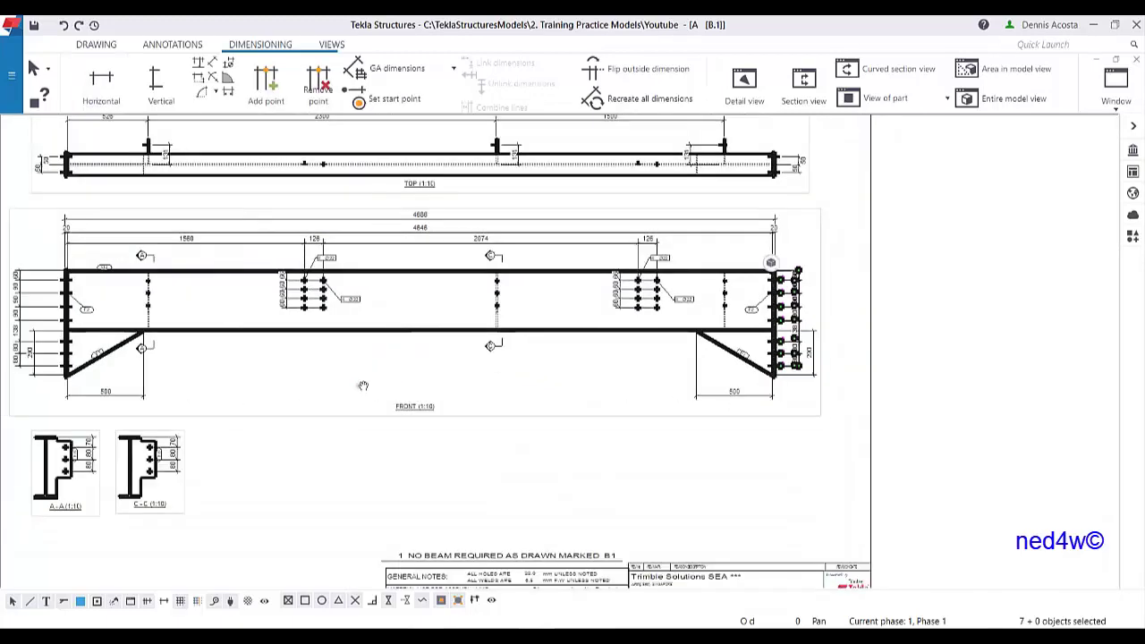
middle_drag(342, 386, 595, 368)
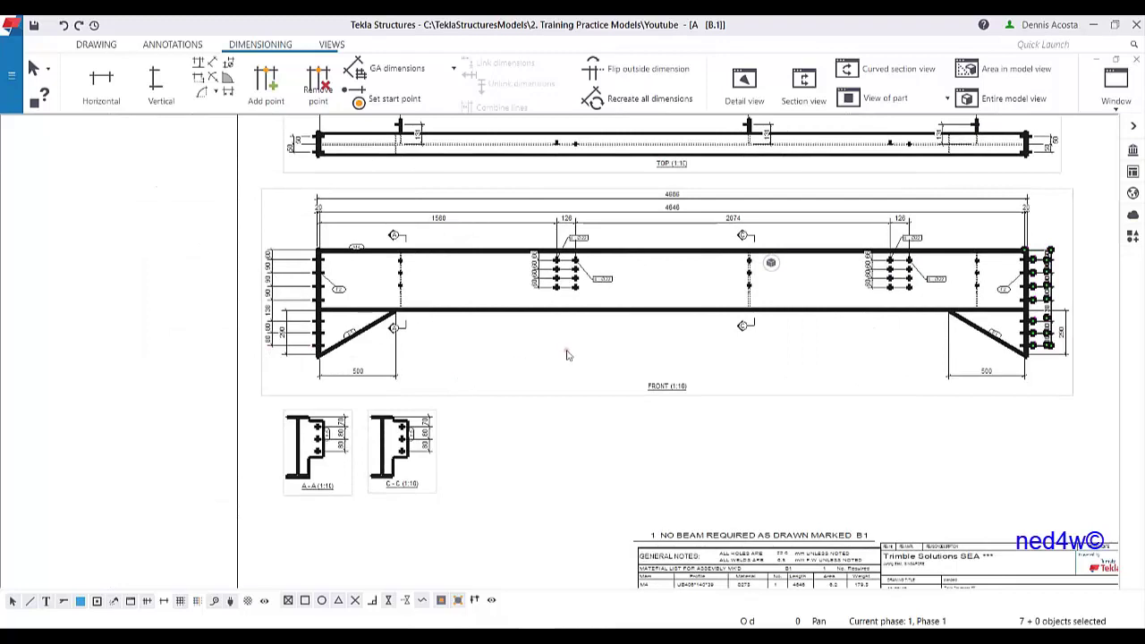
- Place a text note with a leader line pointing to the beam's top flange in the front view, left of section mark C
middle_drag(599, 341, 579, 368)
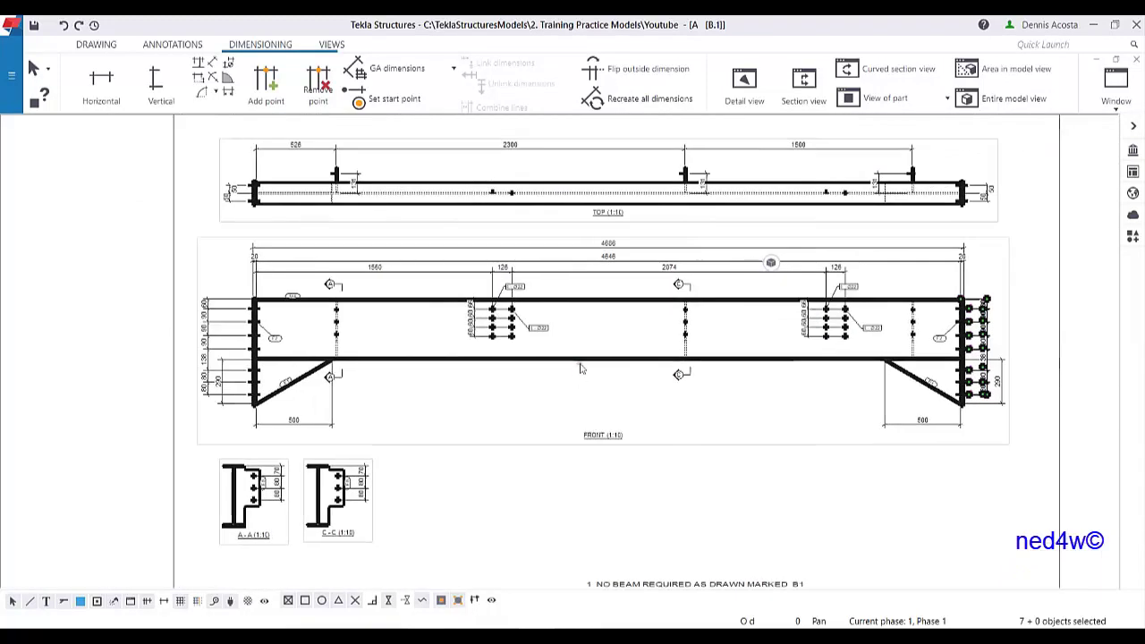
scroll(569, 332, up, 2)
scroll(537, 324, down, 2)
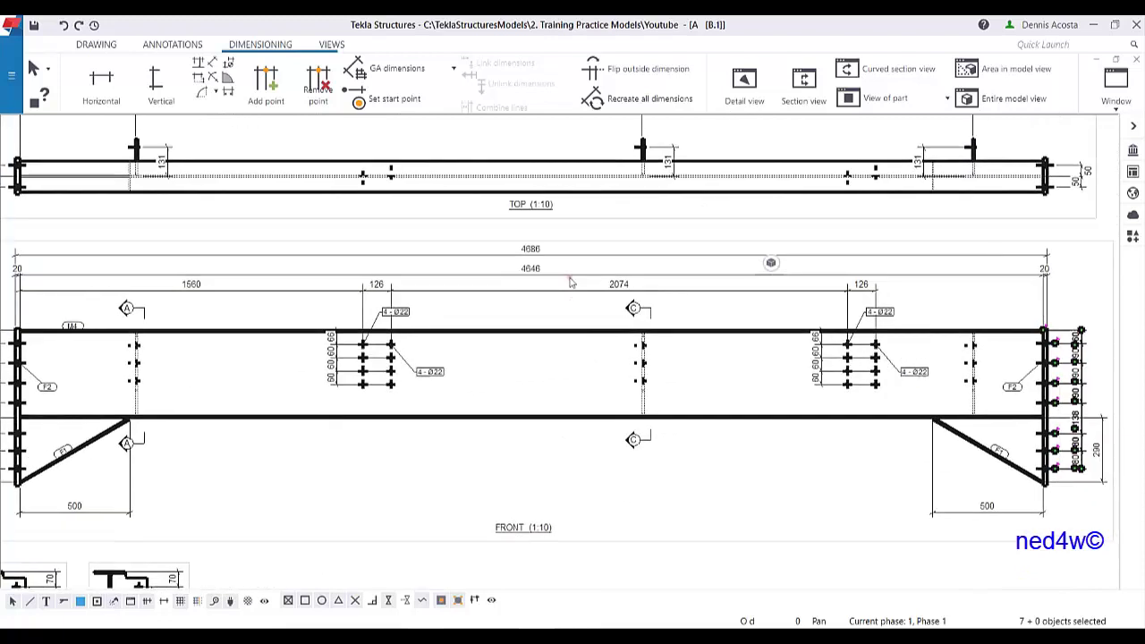
scroll(534, 322, up, 4)
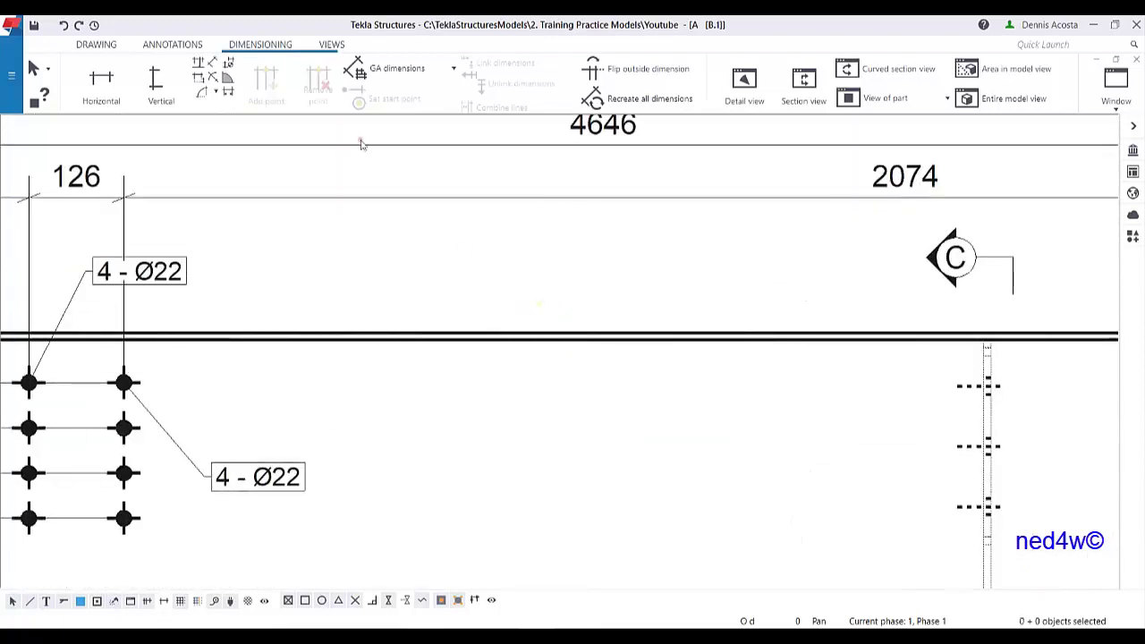
click(171, 45)
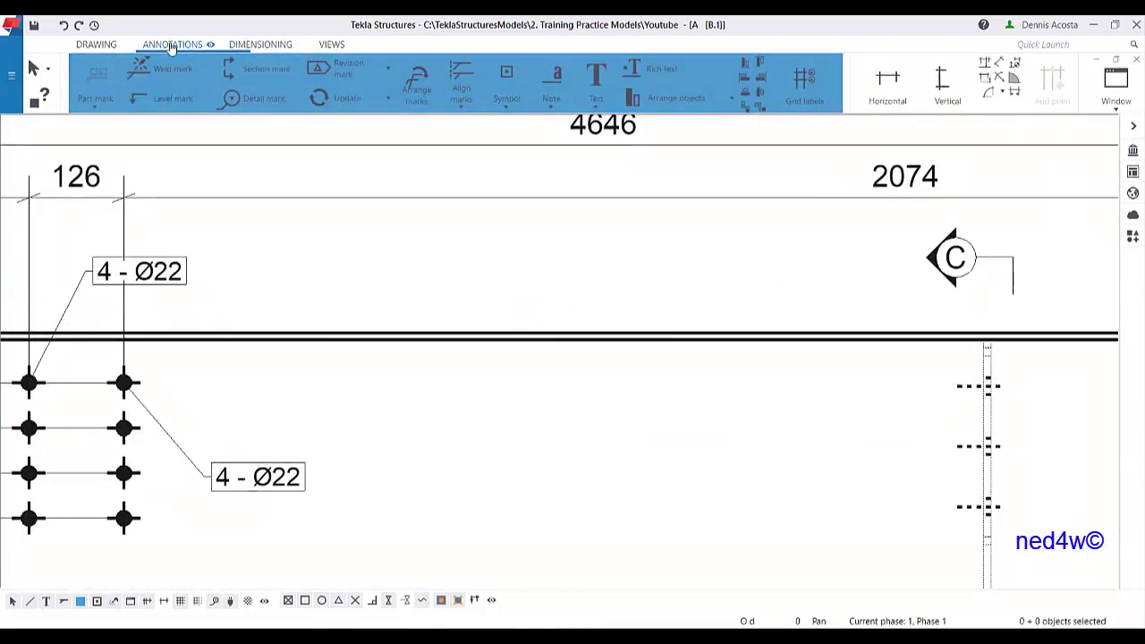
click(599, 100)
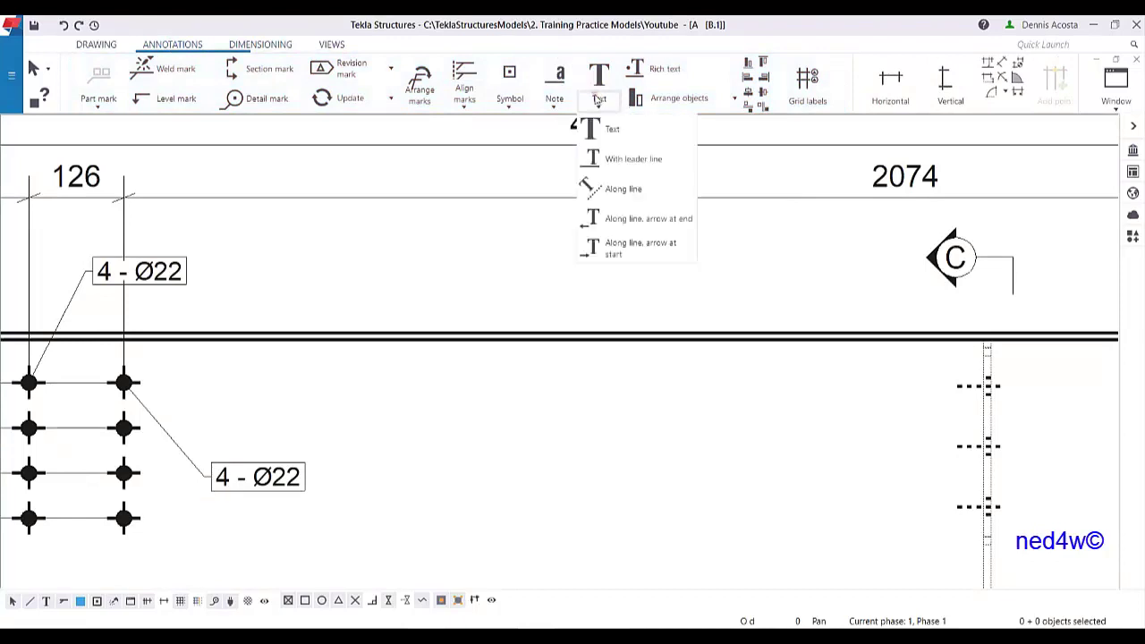
click(632, 159)
click(505, 333)
click(587, 267)
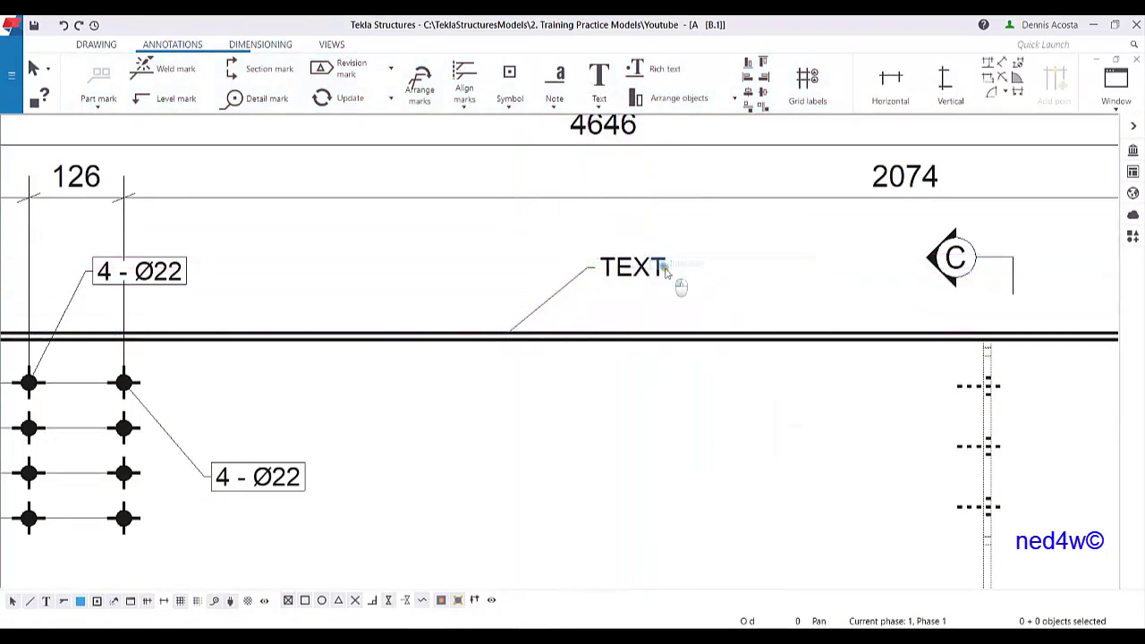
- Change the leader note's text to MARK "TOP" and give its leader line a filled arrowhead
double_click(628, 277)
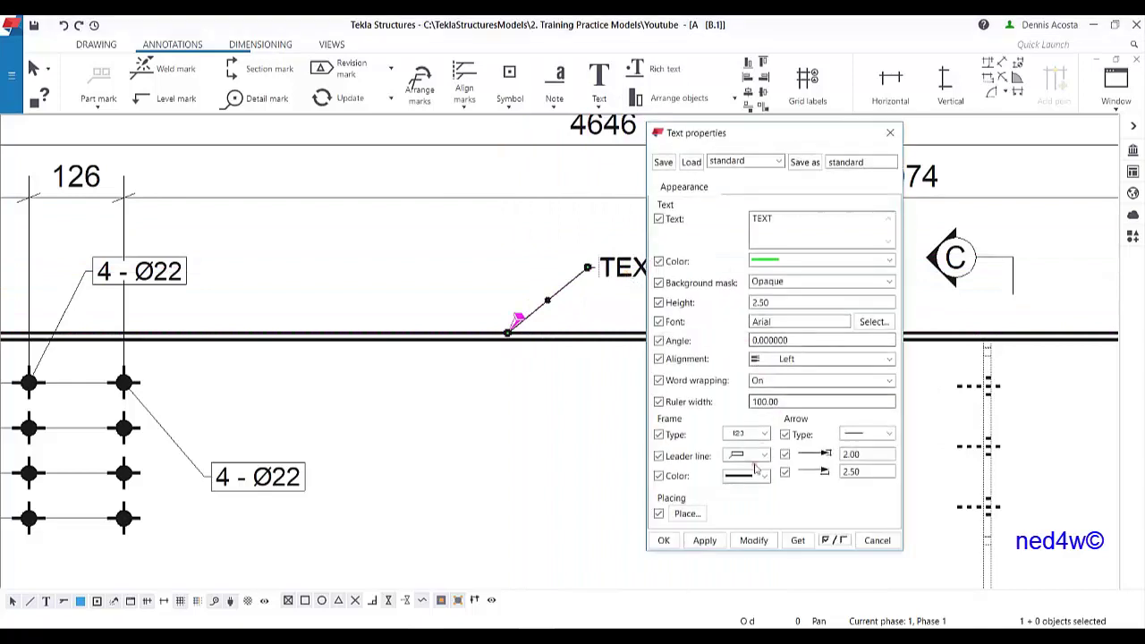
click(854, 435)
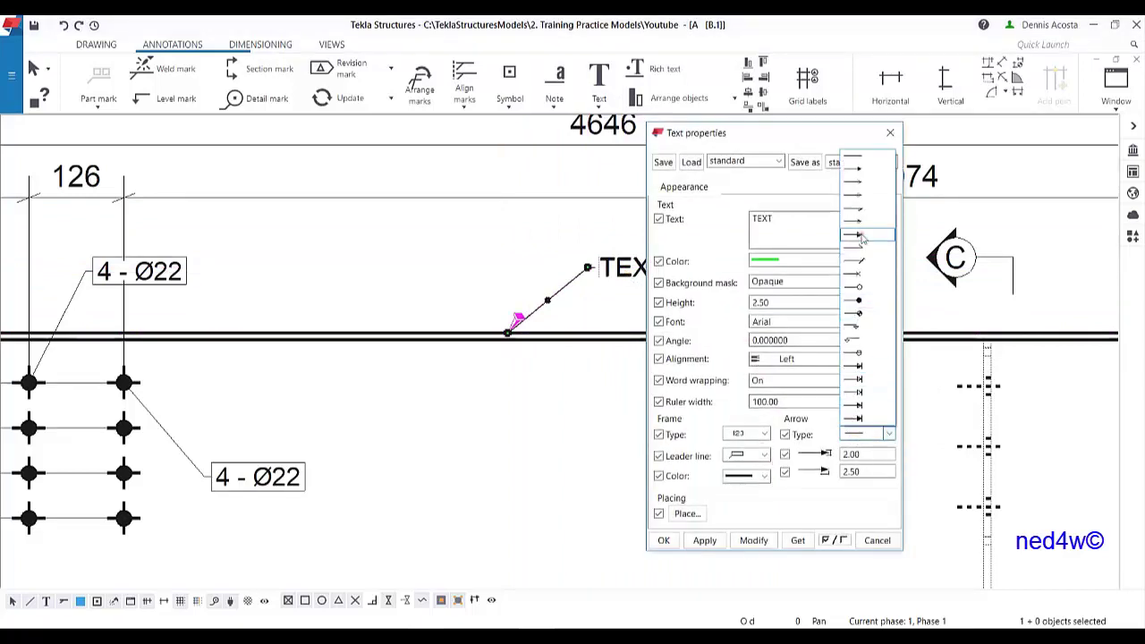
click(856, 182)
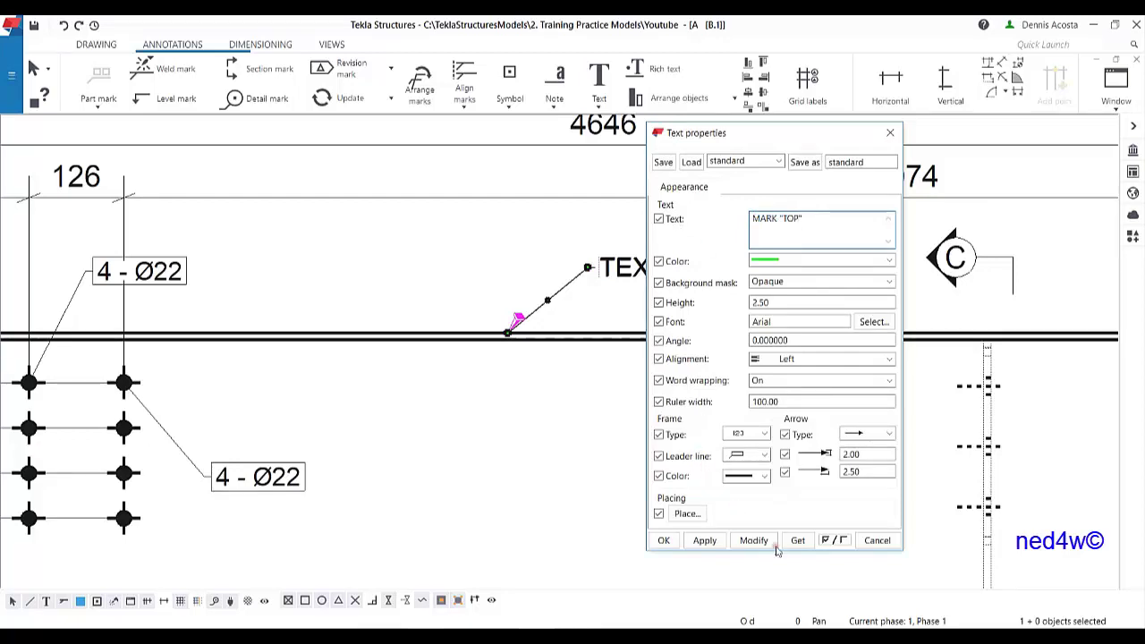
click(670, 538)
scroll(658, 347, down, 1)
mouse_move(646, 274)
mouse_down()
mouse_move(635, 266)
mouse_move(646, 273)
mouse_up()
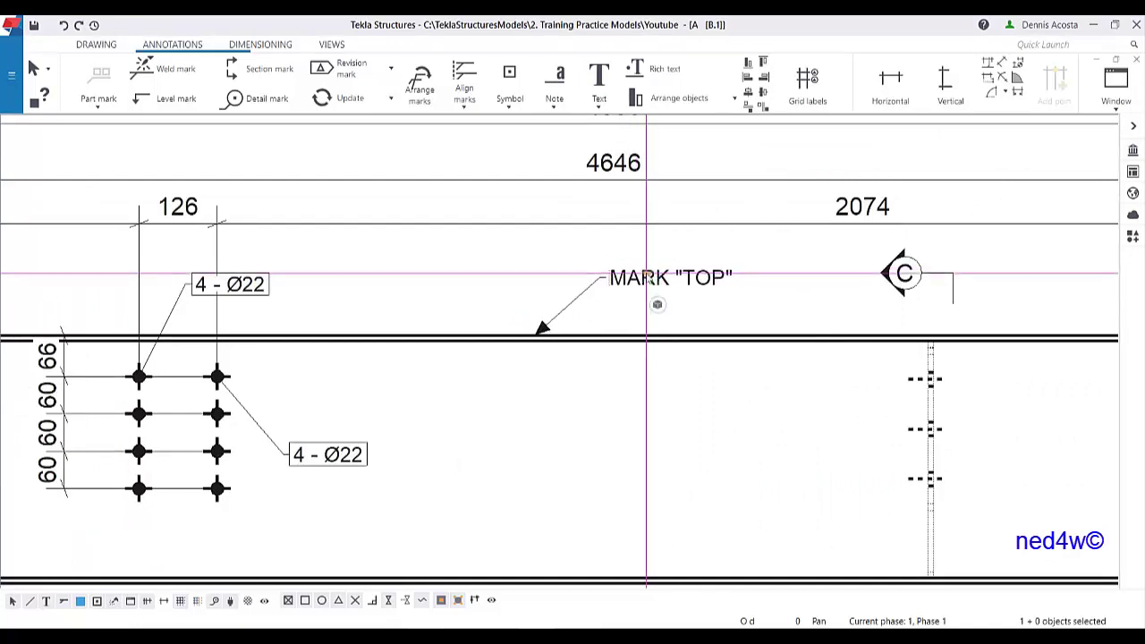
- Move section views C-C and A-A apart in the empty area below the front view
scroll(598, 397, down, 5)
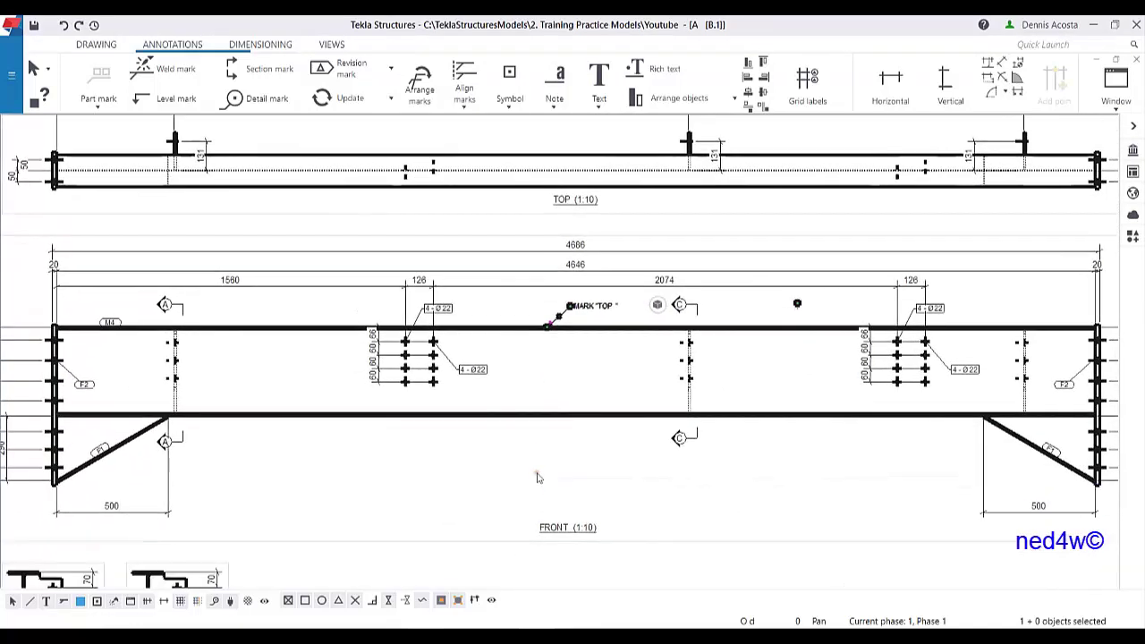
scroll(539, 471, down, 2)
middle_drag(508, 483, 494, 425)
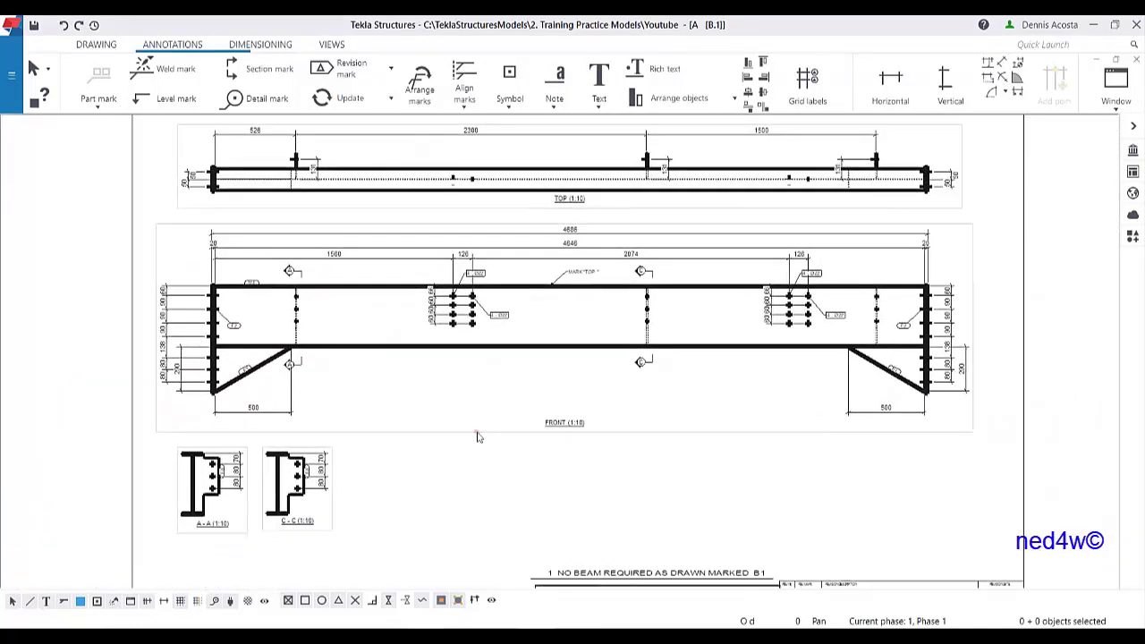
middle_drag(421, 496, 521, 405)
scroll(440, 422, up, 4)
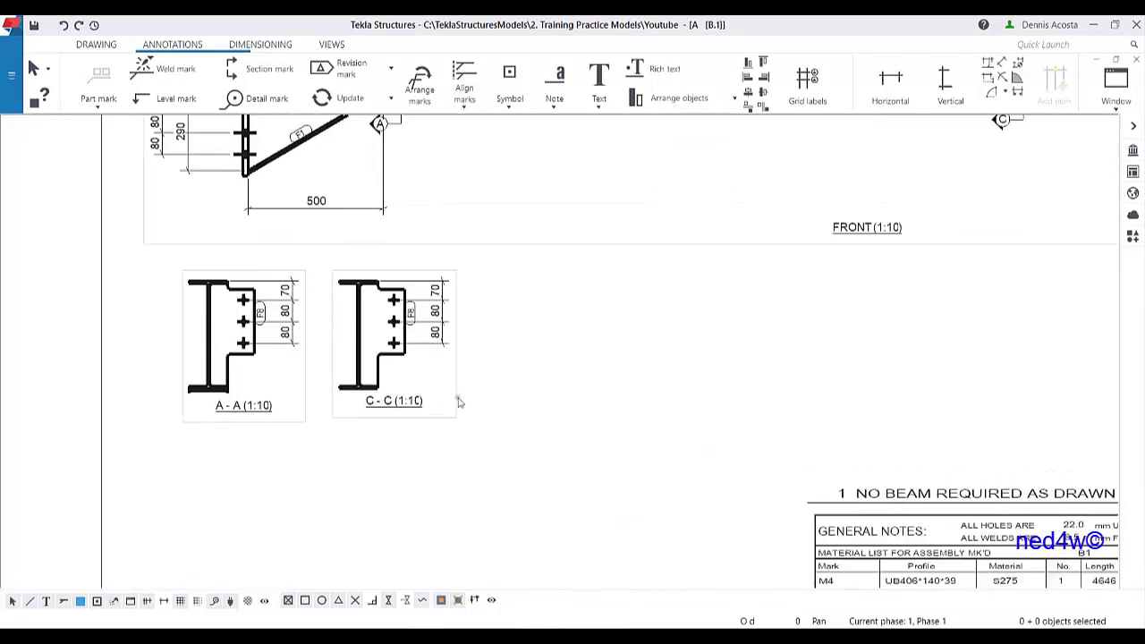
click(453, 393)
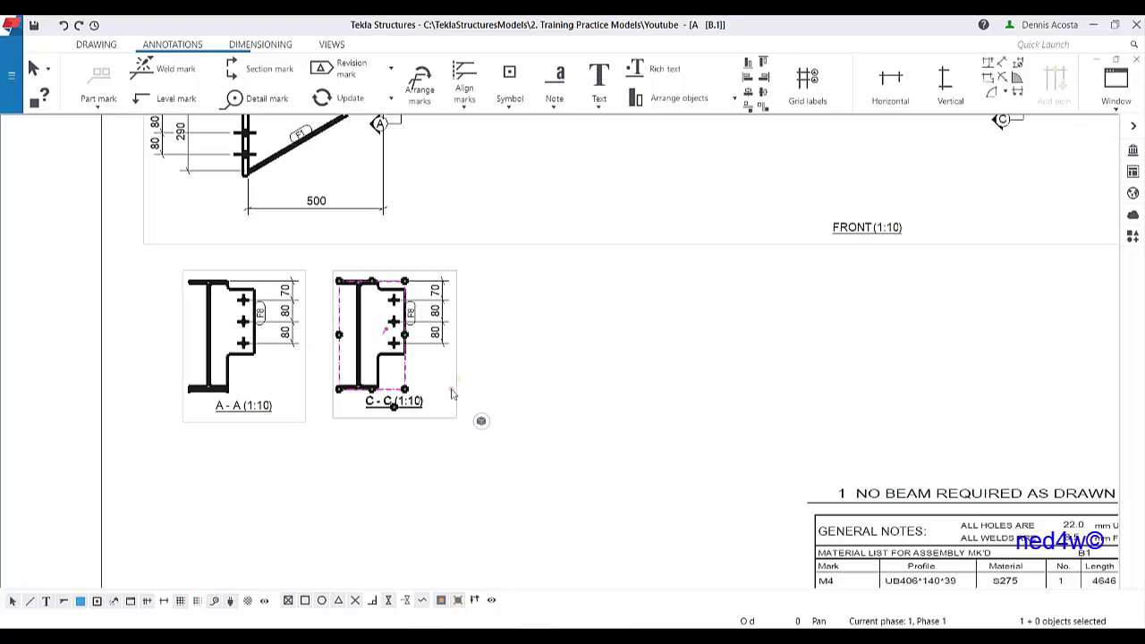
drag(456, 391, 597, 407)
click(287, 431)
mouse_move(286, 431)
mouse_down()
mouse_move(309, 474)
mouse_move(347, 498)
mouse_up()
- Add a horizontal dimension chain above section A-A from the beam's centreline through the web face and flange edge to the plate's outer edge
scroll(309, 443, up, 3)
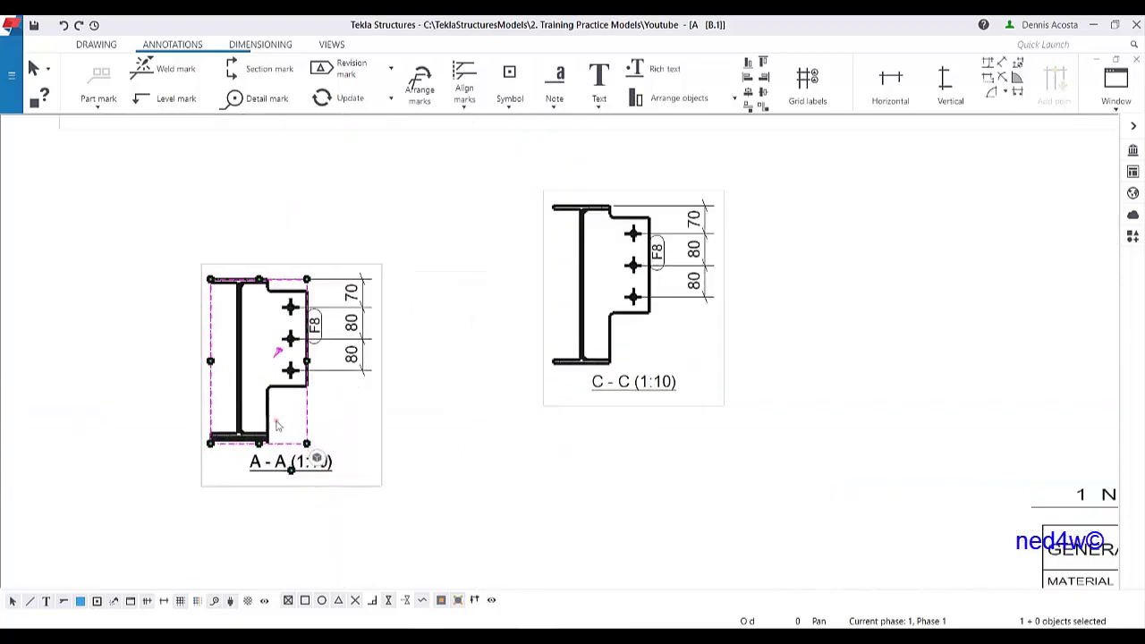
middle_drag(280, 352, 324, 336)
click(345, 192)
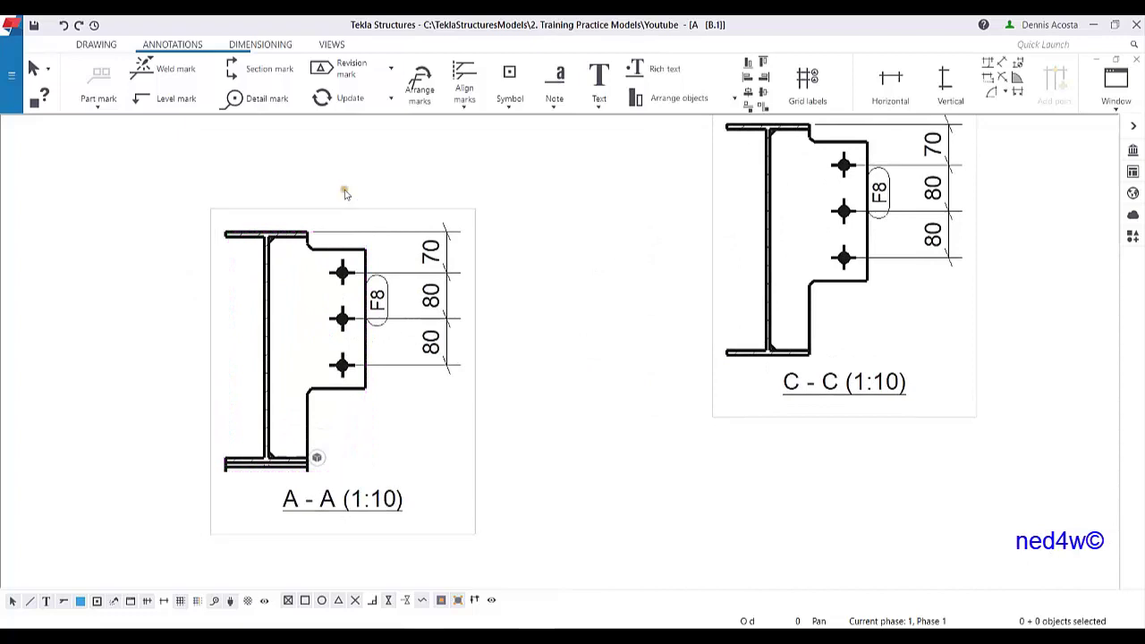
click(105, 47)
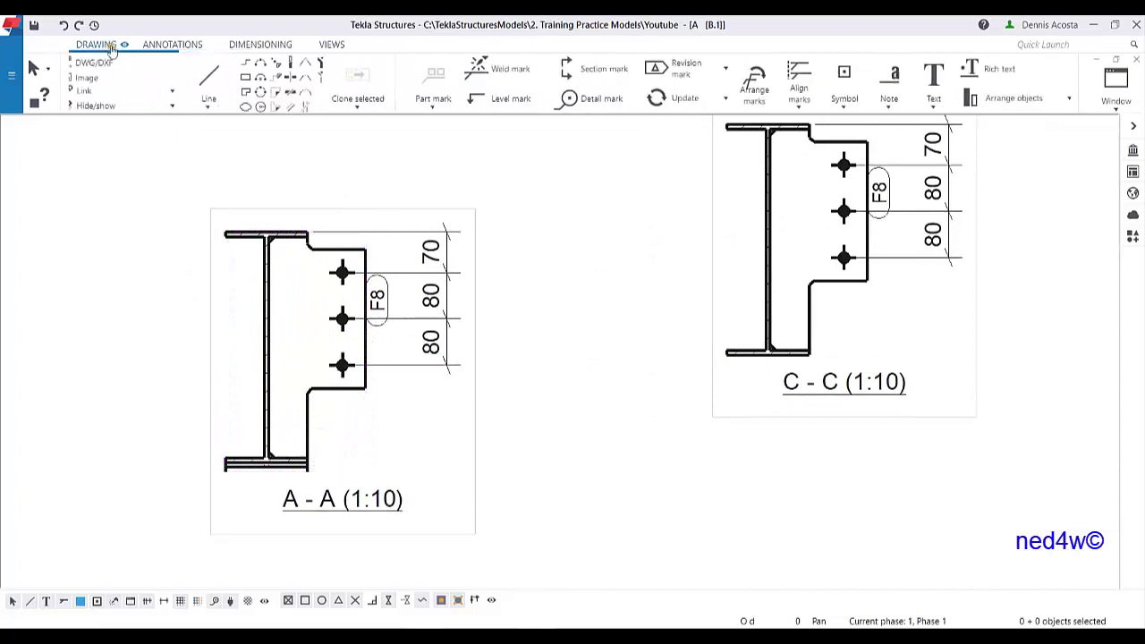
click(255, 45)
scroll(211, 212, up, 4)
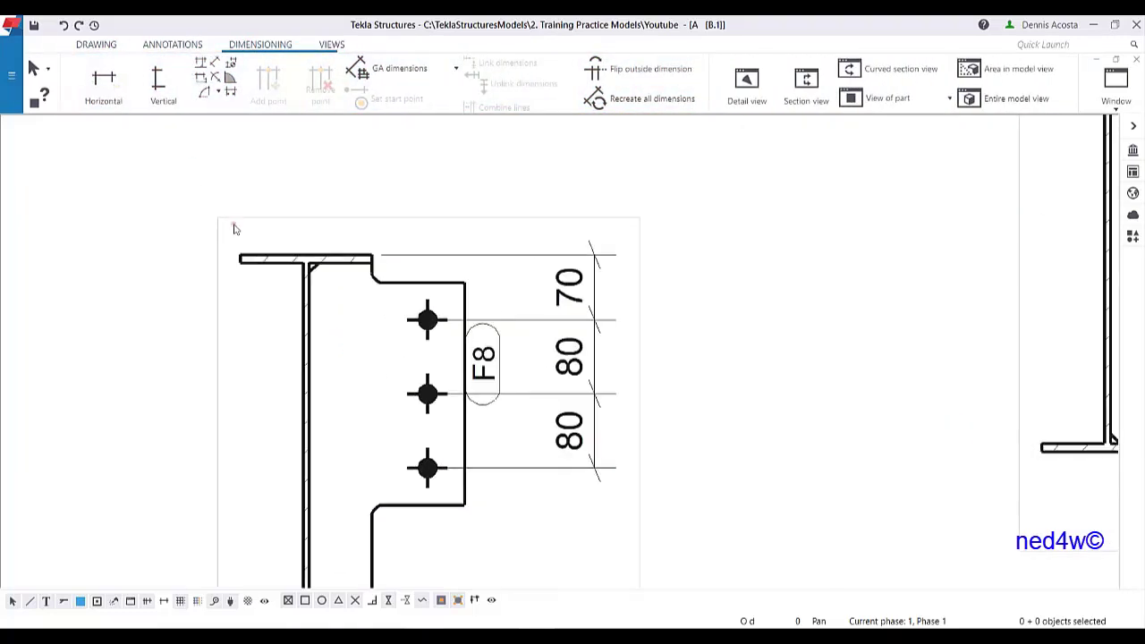
click(103, 79)
scroll(315, 285, up, 4)
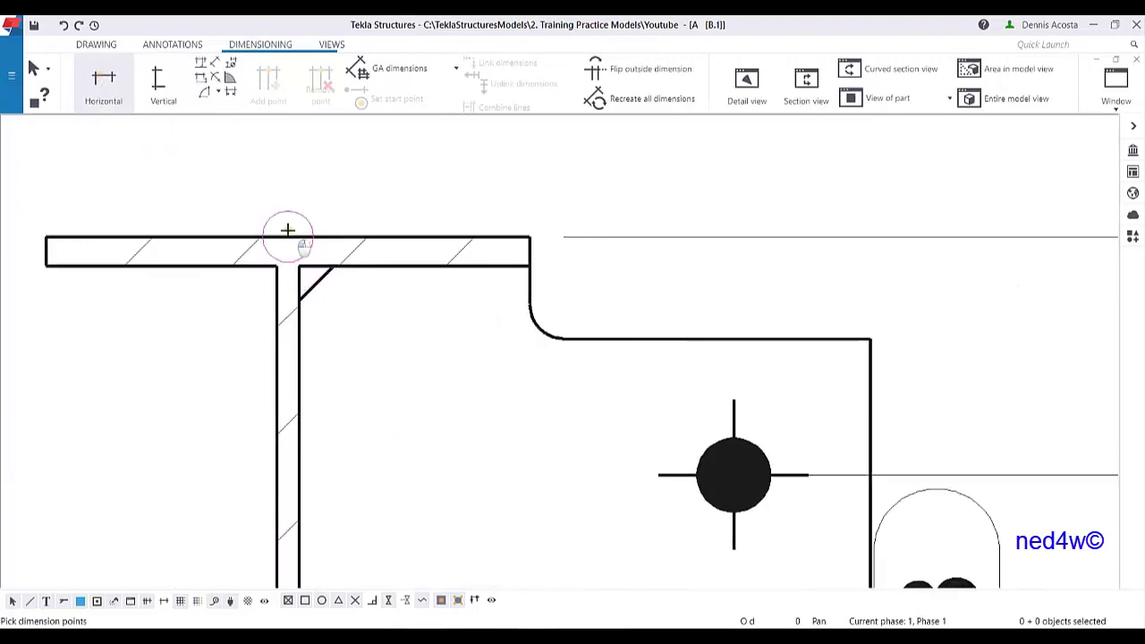
click(296, 265)
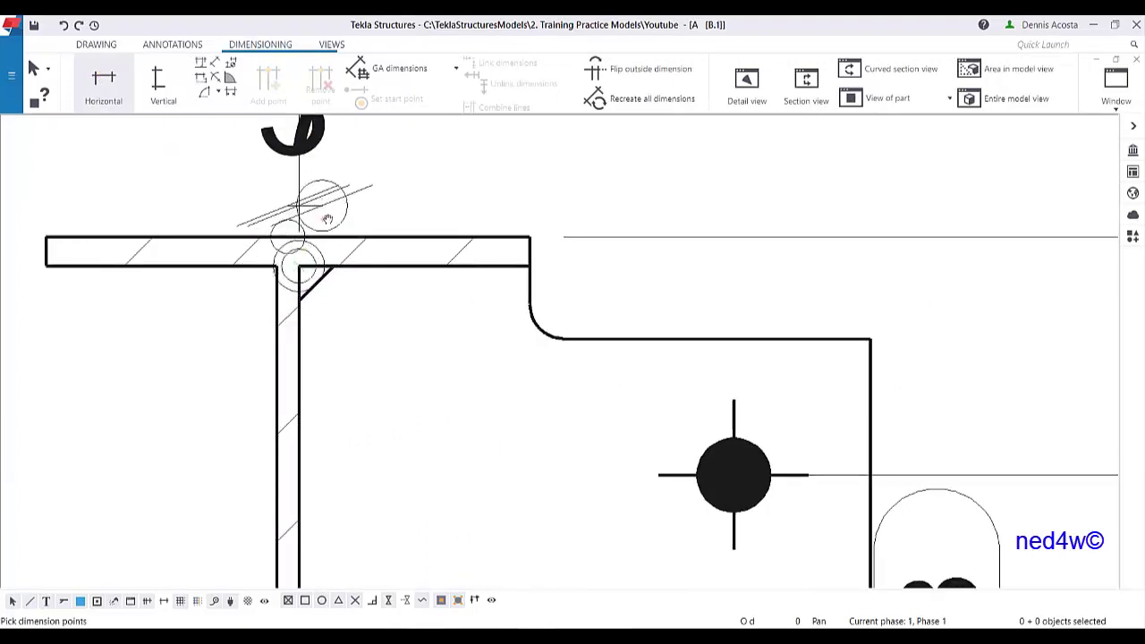
scroll(400, 371, down, 4)
scroll(400, 370, up, 3)
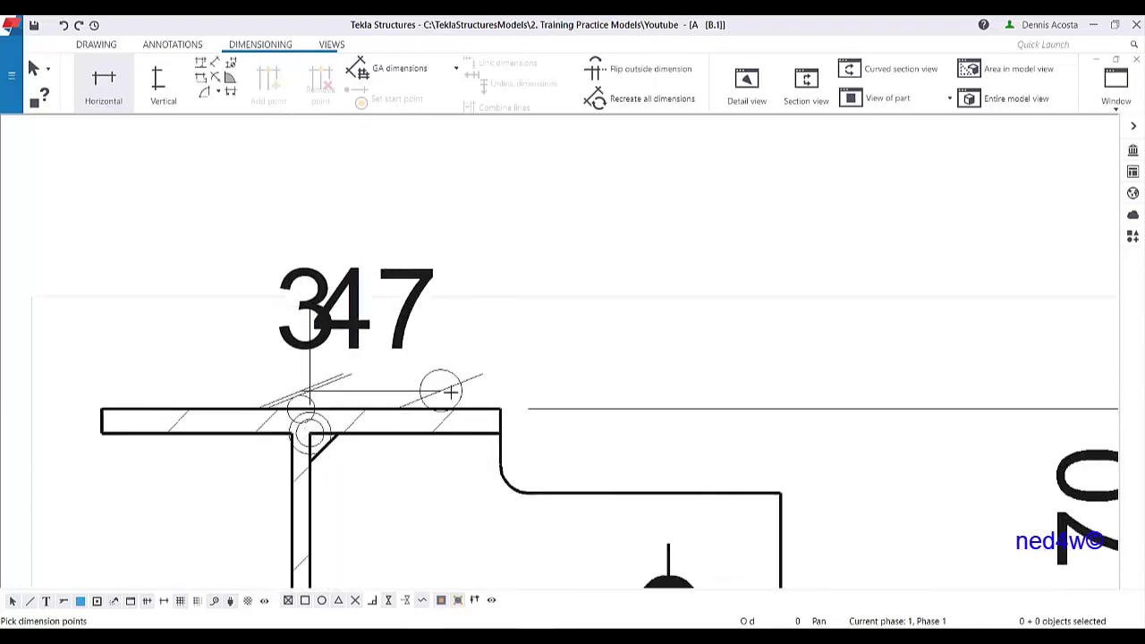
middle_drag(516, 402, 446, 320)
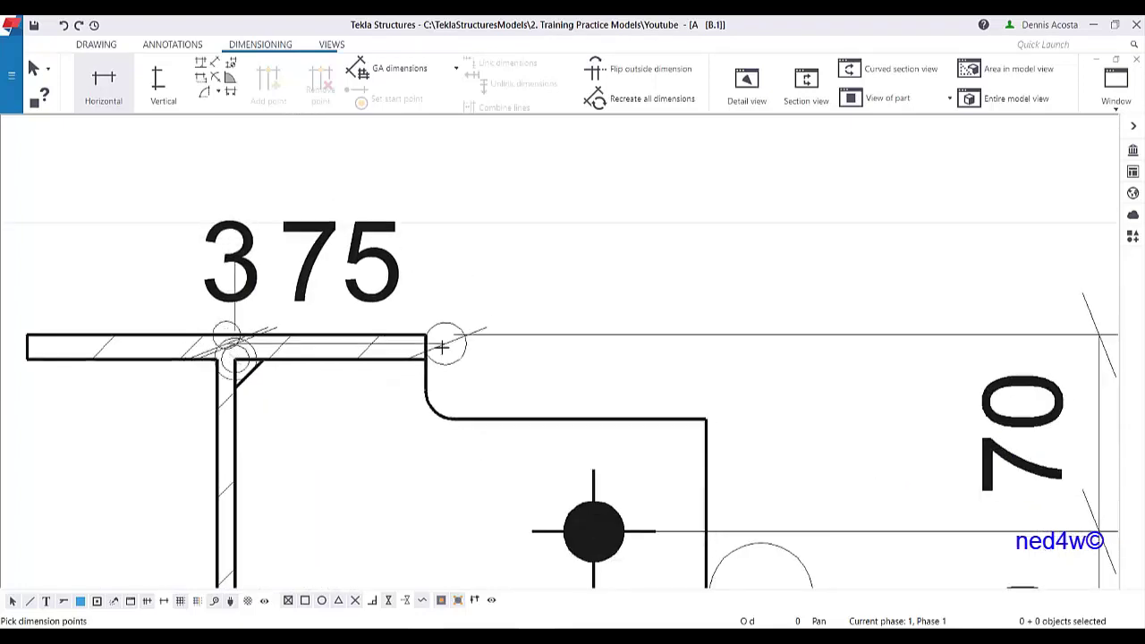
click(426, 359)
scroll(540, 297, down, 2)
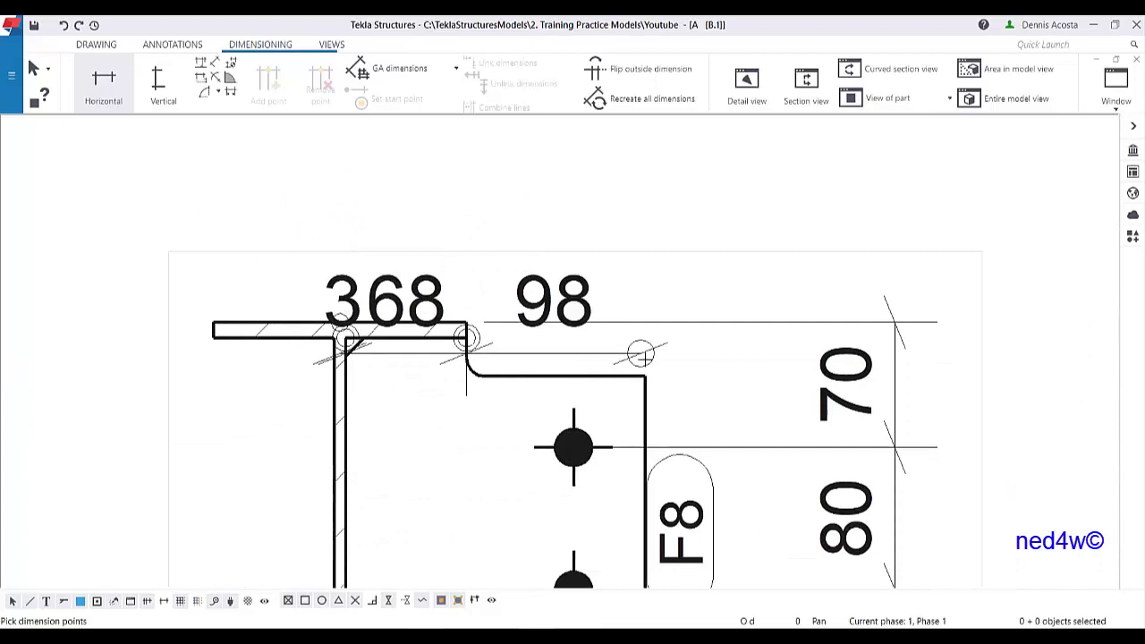
click(638, 376)
click(644, 376)
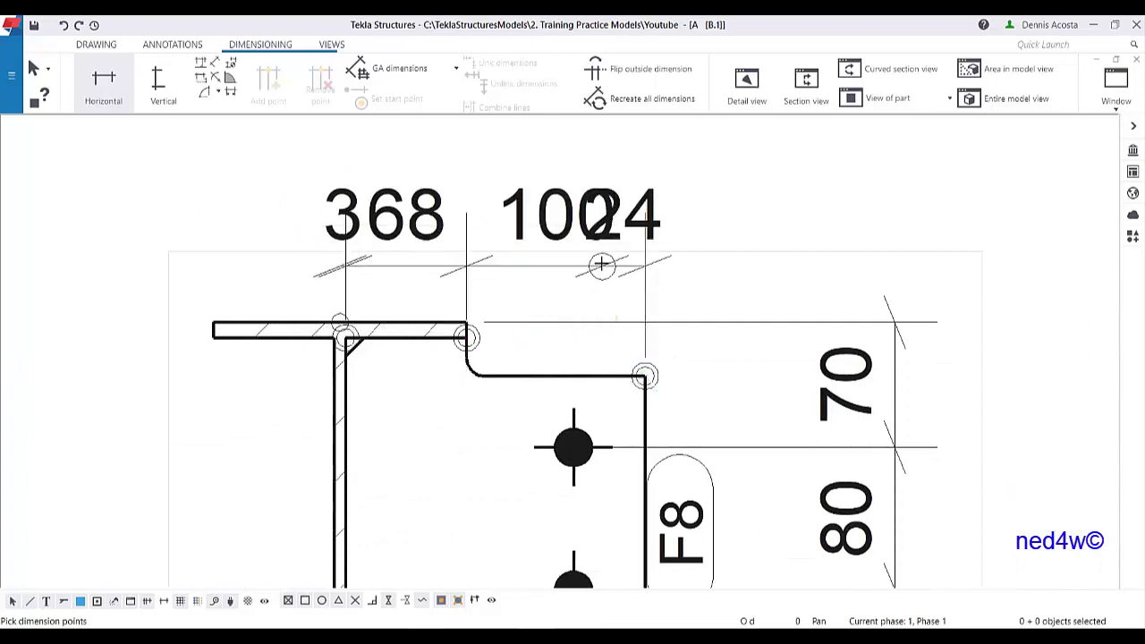
middle_drag(596, 260, 577, 384)
scroll(577, 380, down, 2)
middle_click(575, 277)
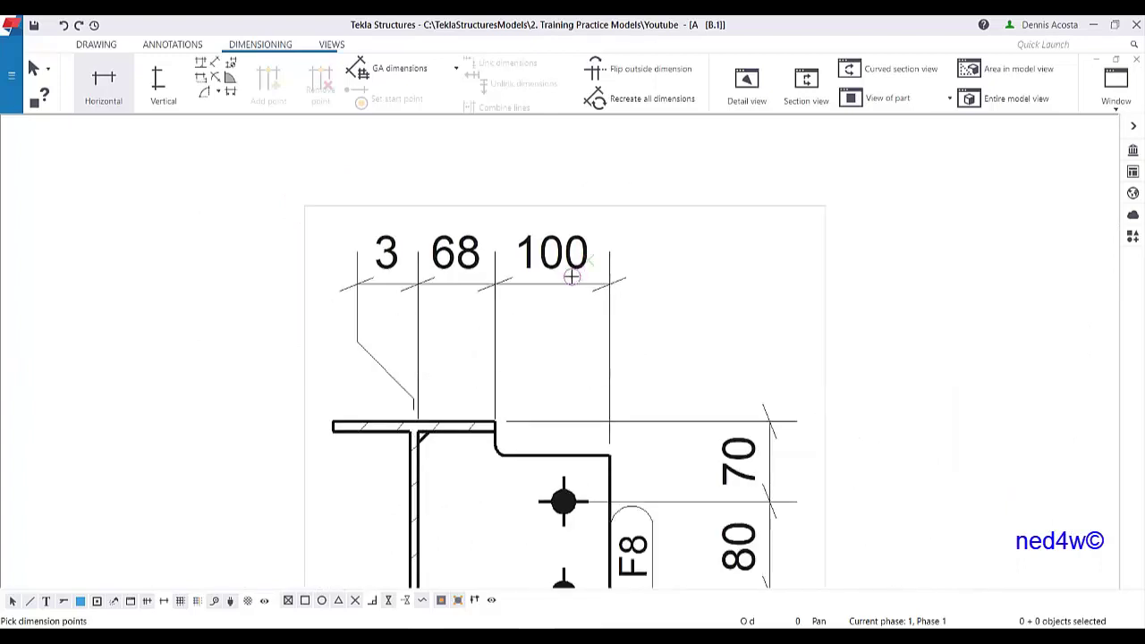
scroll(574, 279, down, 2)
key(Escape)
- Set the exaggeration of section A-A's horizontal dimension chain to None
click(568, 250)
double_click(538, 286)
click(685, 93)
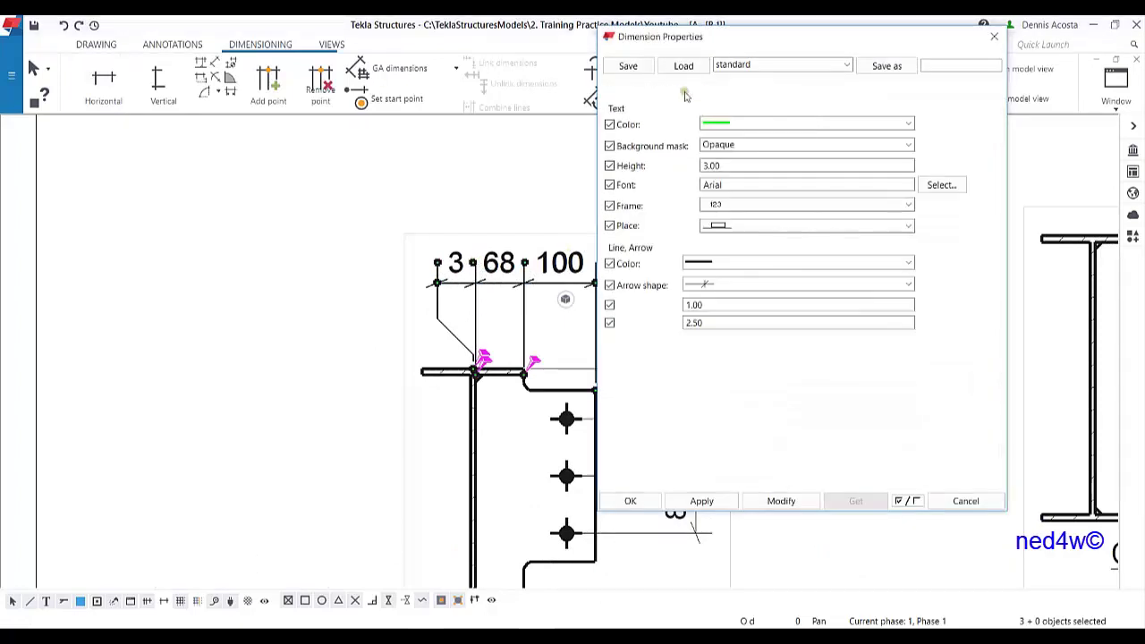
click(717, 95)
click(727, 334)
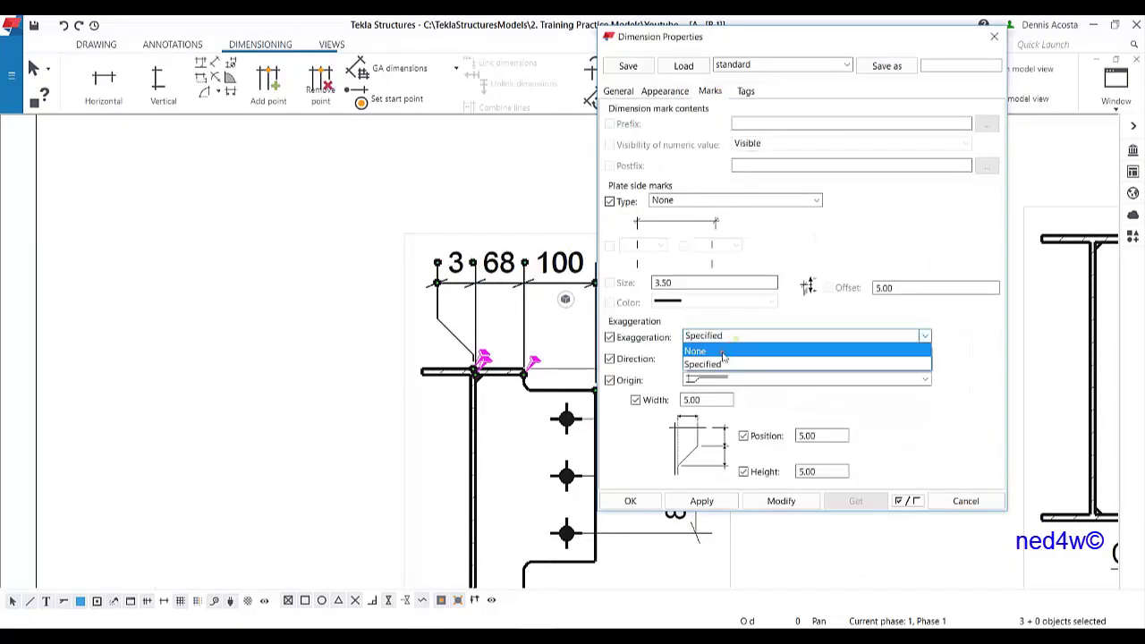
click(715, 349)
click(751, 501)
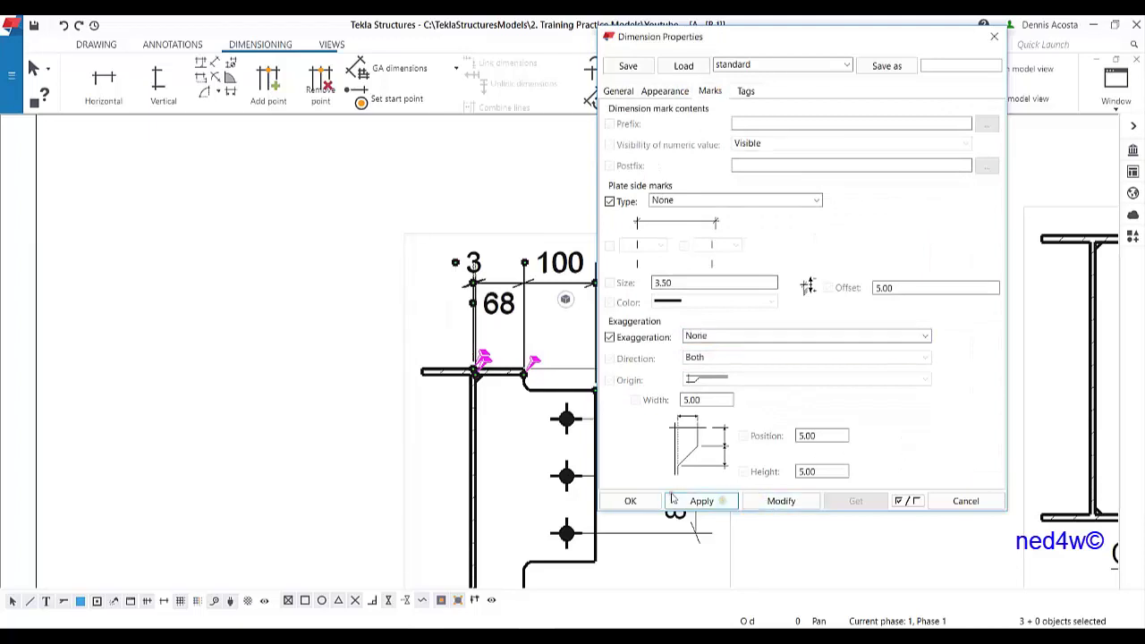
click(631, 501)
- Delete the horizontal dimension chain above section A-A
drag(526, 286, 529, 240)
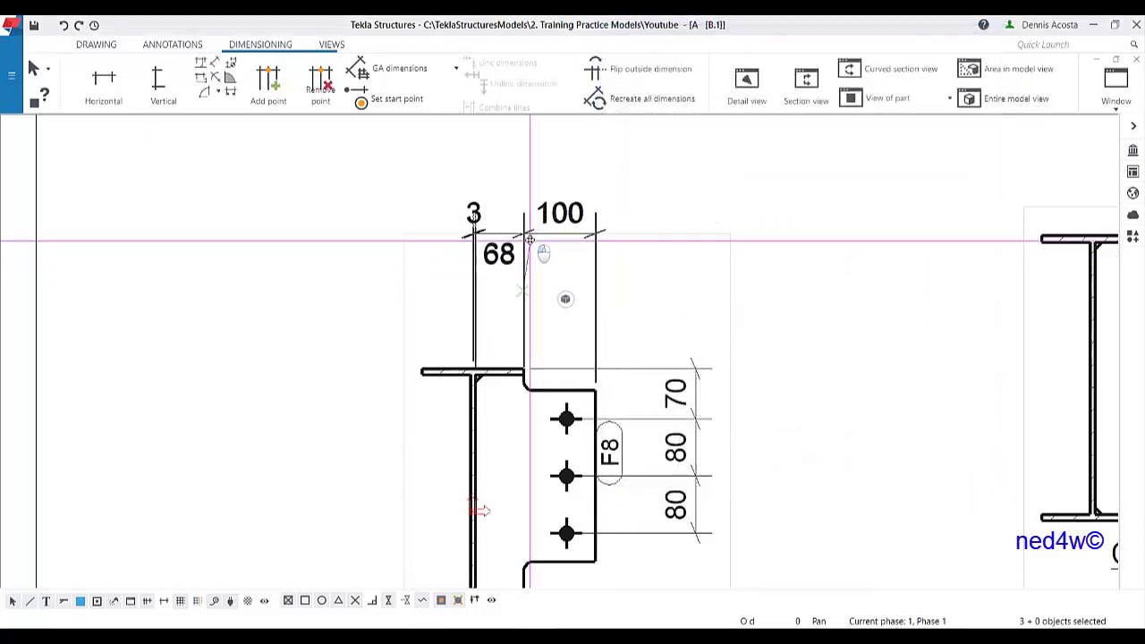
click(648, 244)
click(598, 234)
key(Delete)
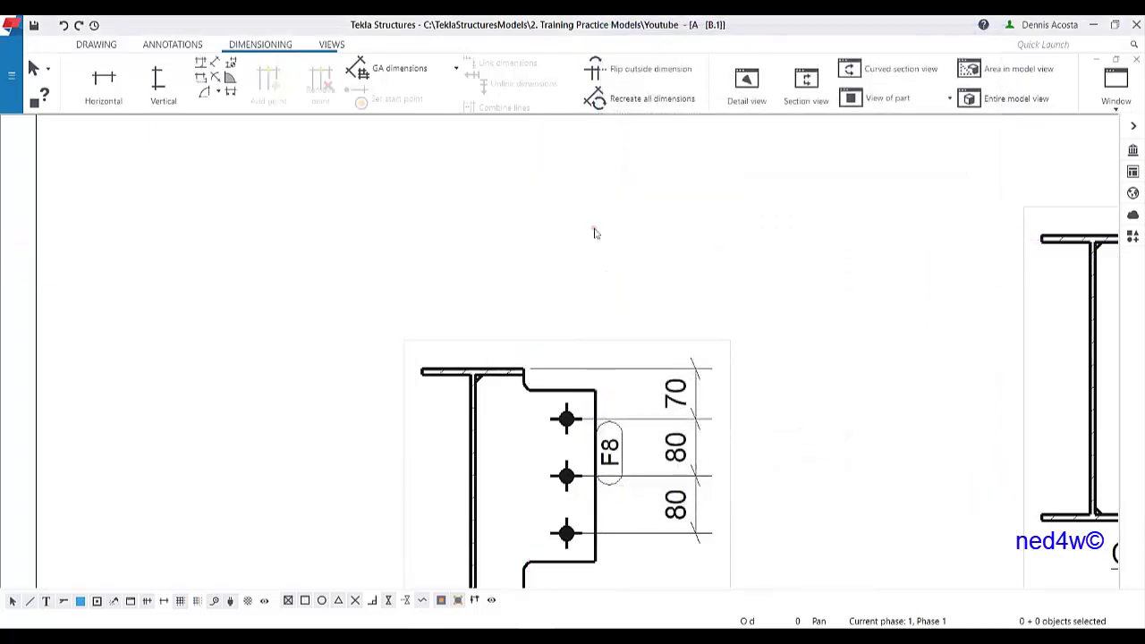
- Add a horizontal dimension in section A-A from the beam's centreline to the bolt holes and move its line higher above the flange
click(104, 85)
scroll(394, 271, up, 5)
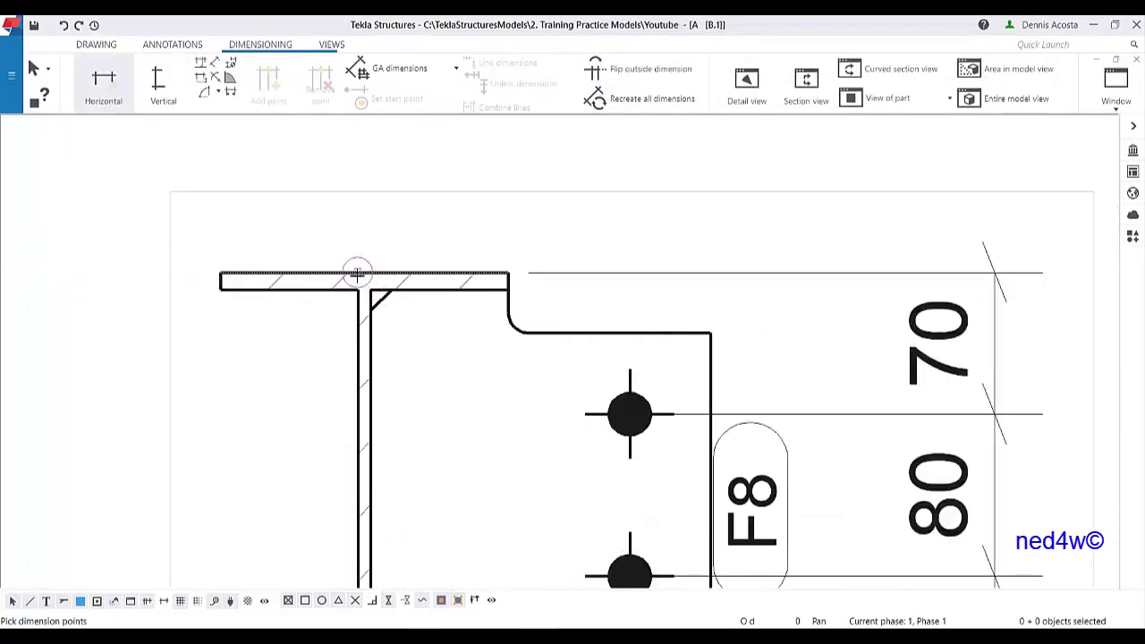
click(365, 273)
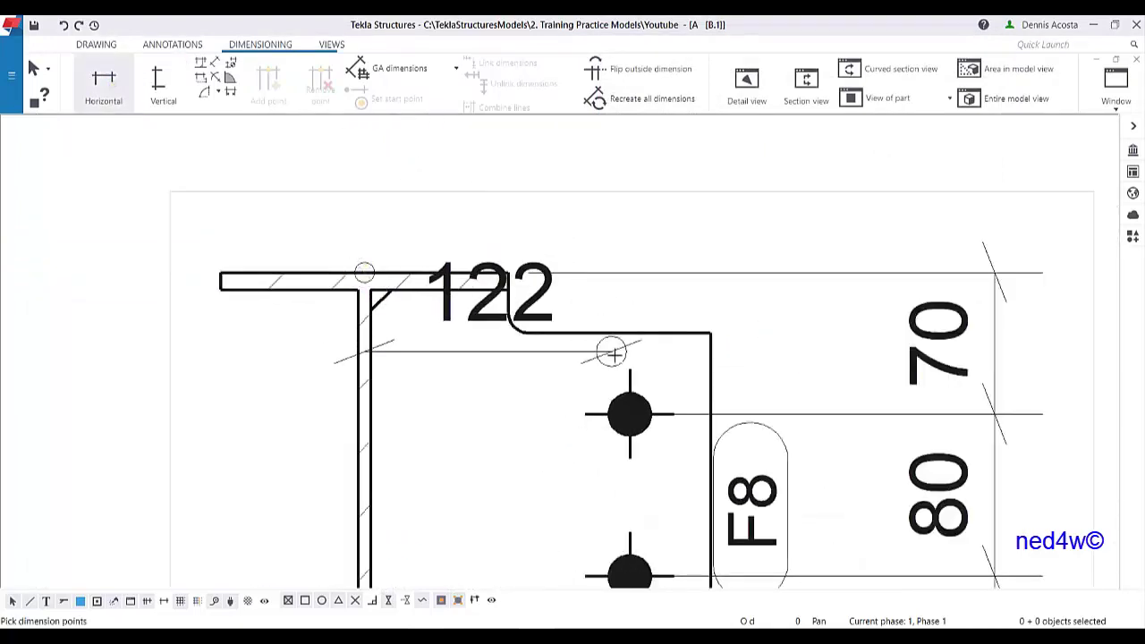
scroll(628, 374, down, 3)
click(628, 371)
scroll(629, 371, down, 2)
click(617, 189)
right_click(591, 194)
click(617, 206)
drag(586, 251, 586, 157)
- Add a horizontal dimension chain above section A-A from the beam's centreline through the web face and flange edge to the plate's outer edge
scroll(554, 307, up, 4)
scroll(566, 296, up, 2)
key(Return)
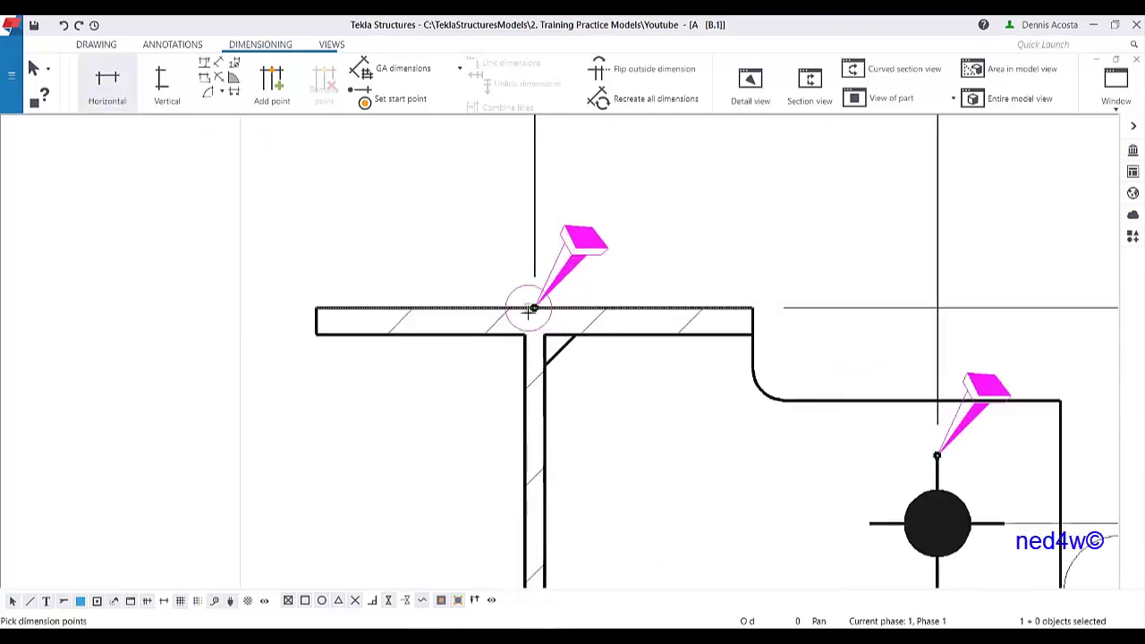
click(534, 308)
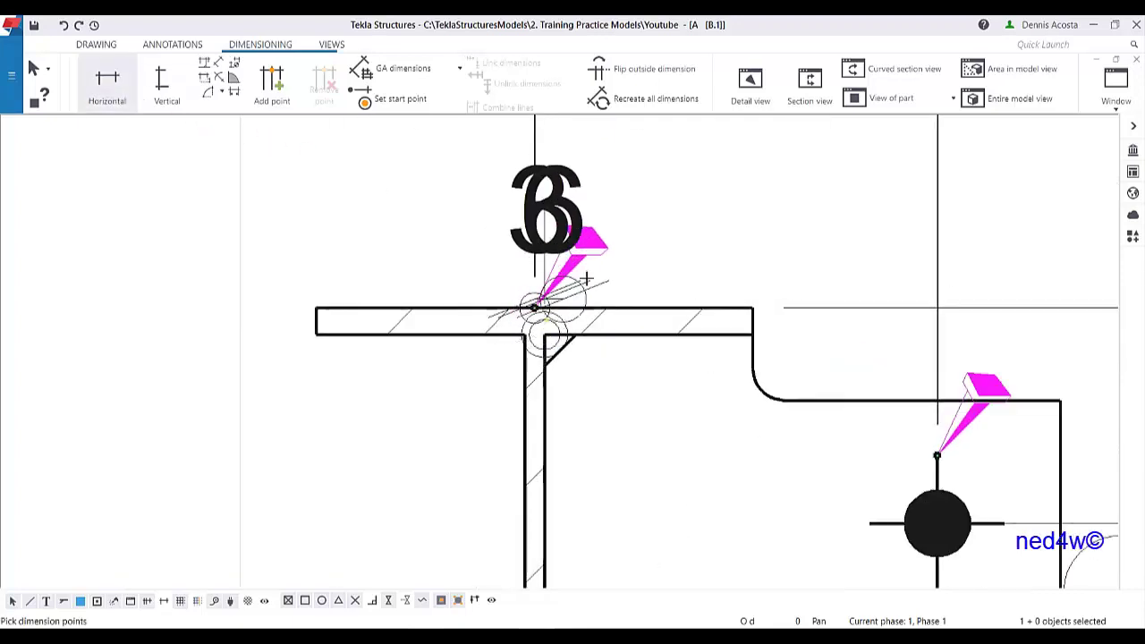
scroll(670, 349, down, 3)
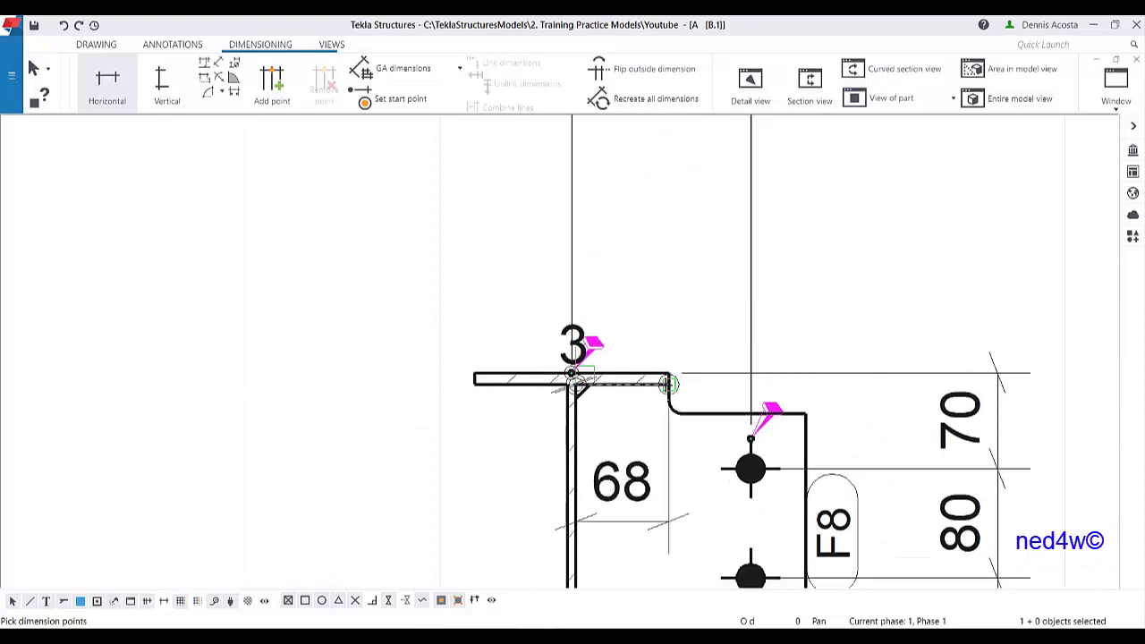
click(668, 366)
click(805, 413)
scroll(841, 266, down, 2)
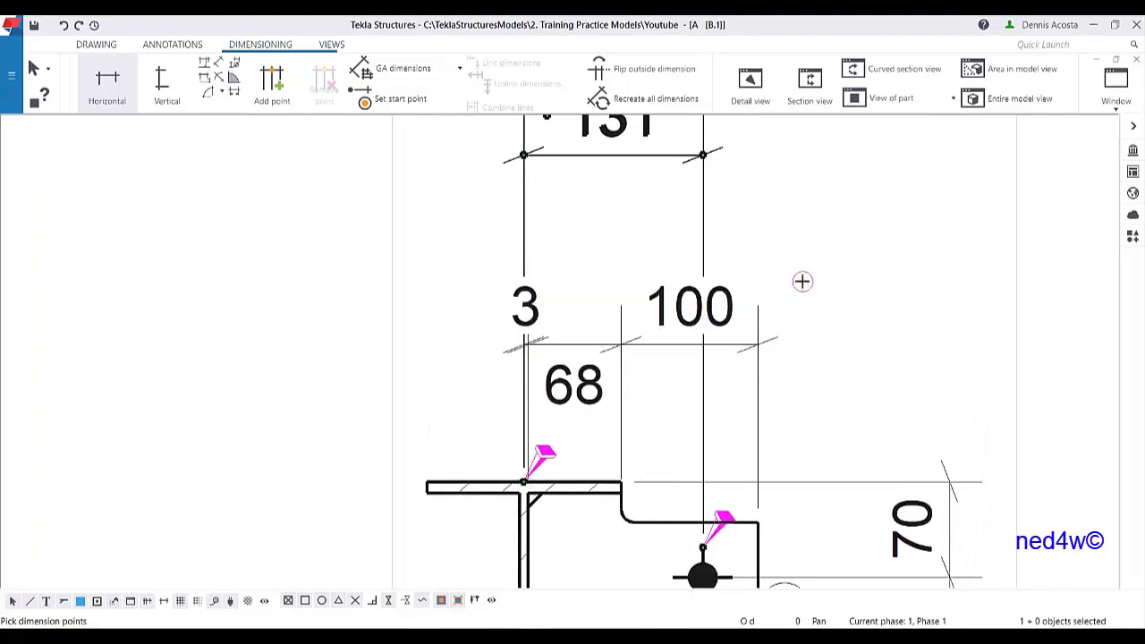
right_click(803, 270)
click(805, 273)
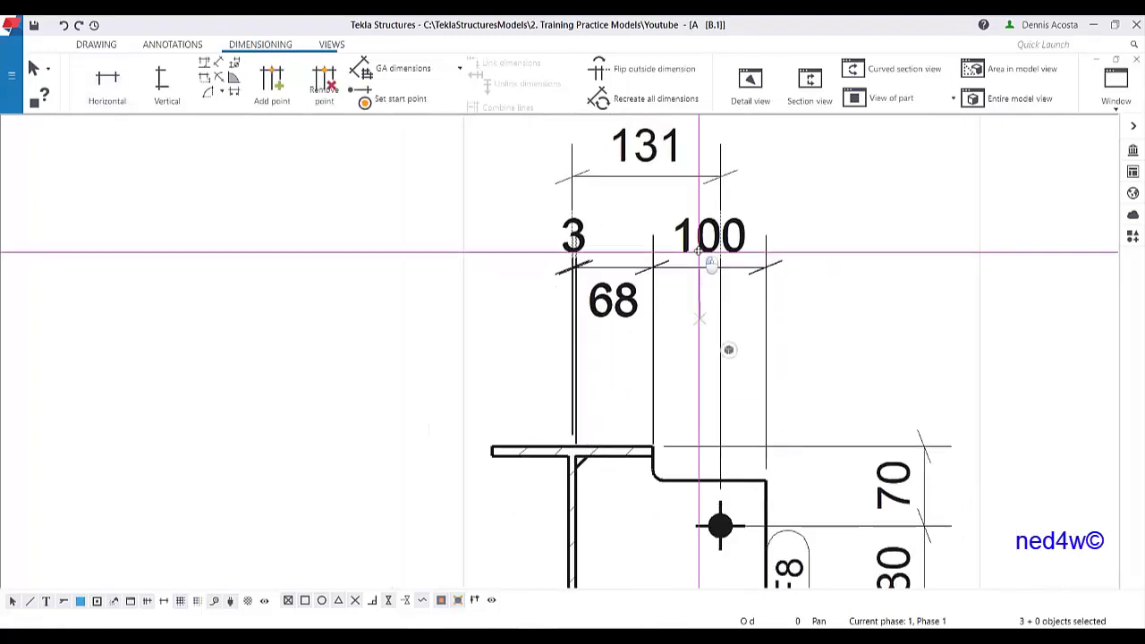
click(693, 256)
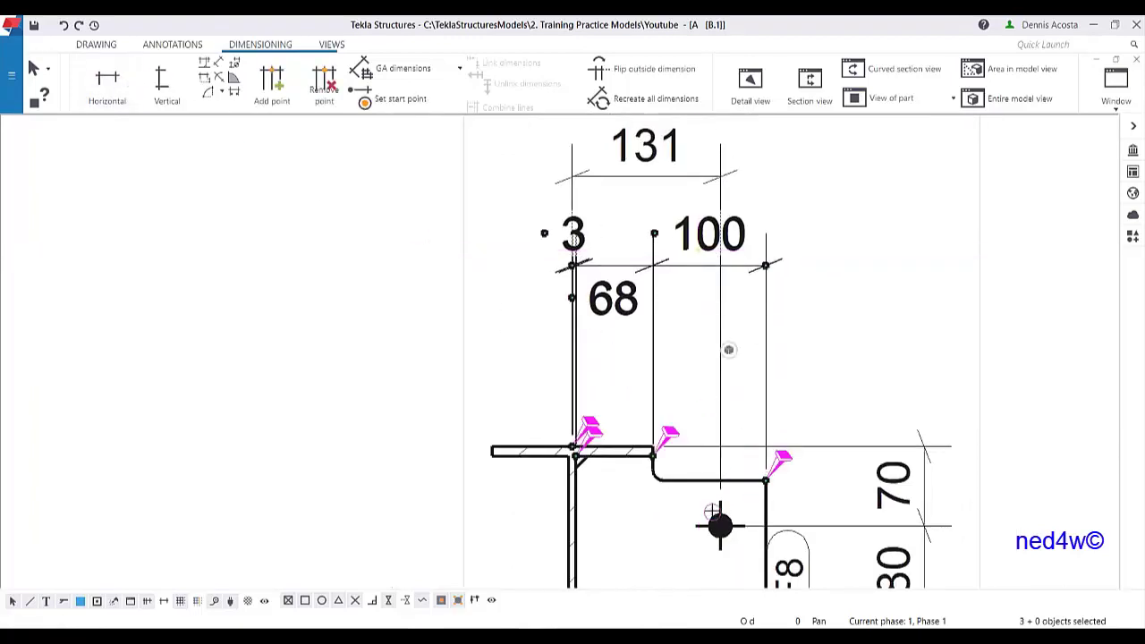
- Add a horizontal dimension in section A-A from the bolt hole to the plate's outer edge and bring its line down close to the plate
key(Return)
click(766, 480)
middle_click(824, 361)
right_click(859, 272)
click(867, 265)
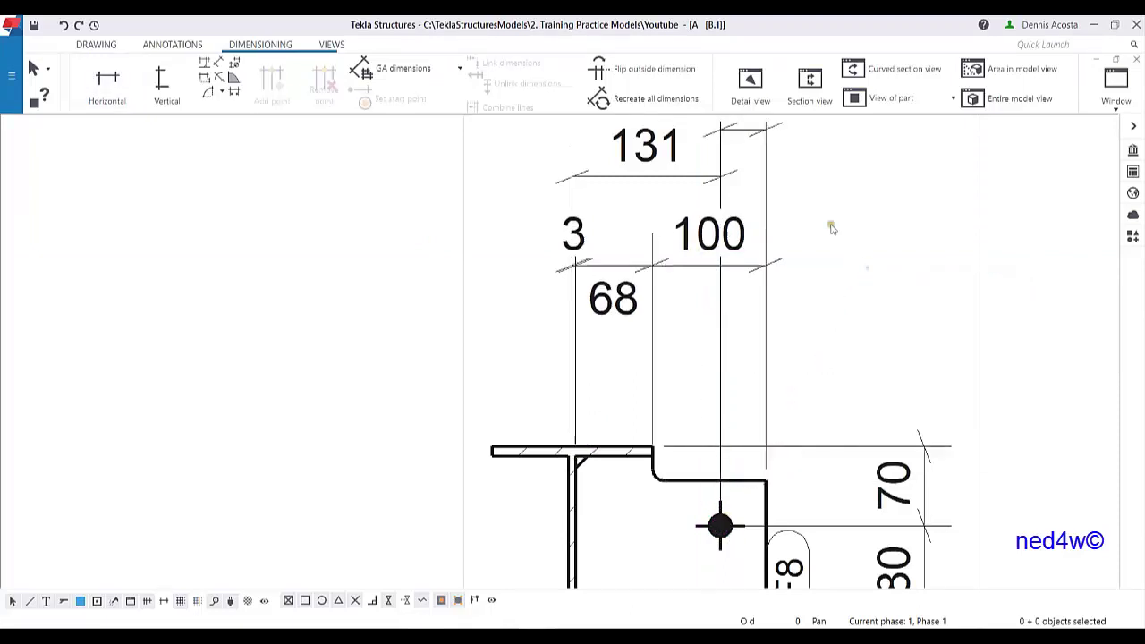
click(767, 133)
mouse_move(766, 132)
mouse_down()
mouse_move(801, 358)
mouse_move(809, 354)
mouse_up()
- Move section A-A's vertical bolt-hole dimension chain farther out from the plate
scroll(651, 294, down, 3)
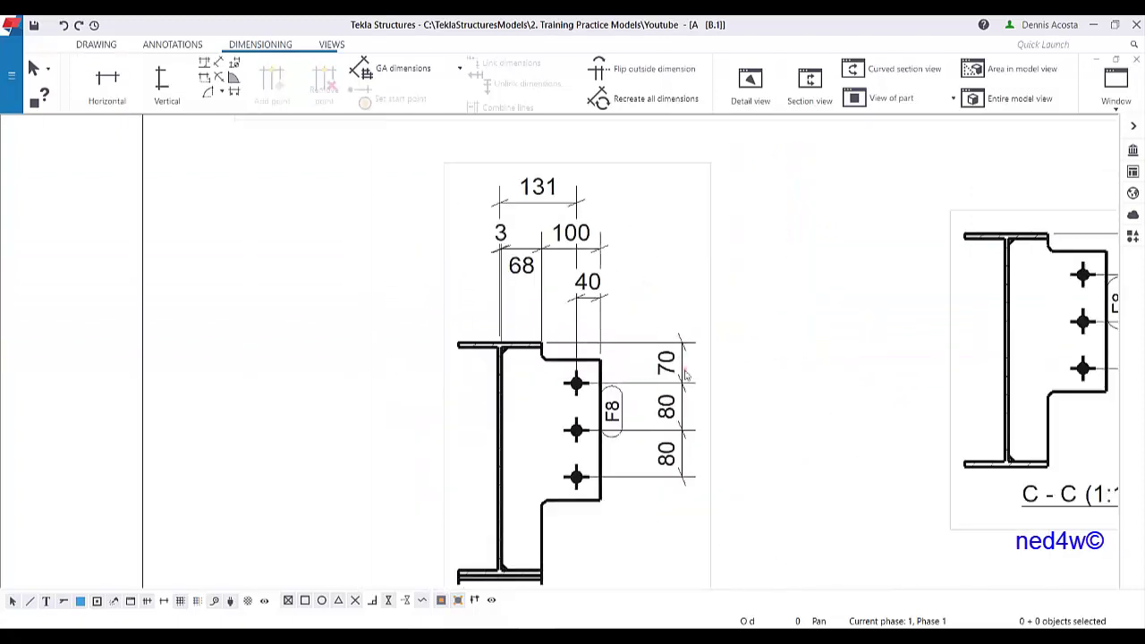
middle_drag(680, 362, 567, 310)
click(562, 334)
drag(561, 335, 603, 347)
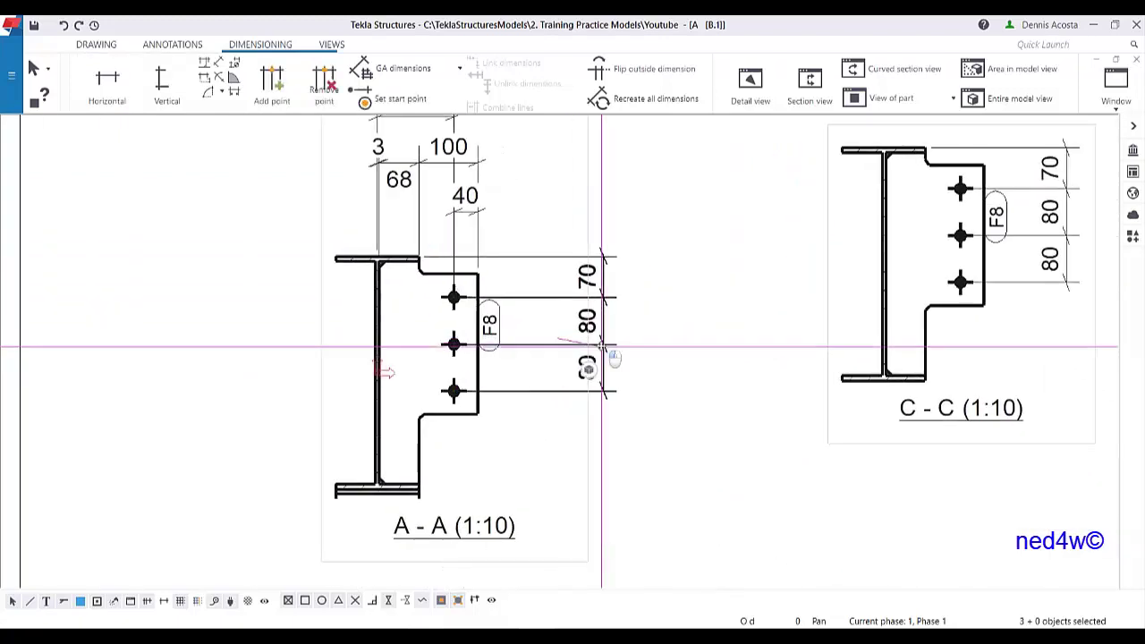
- Add a vertical dimension in section A-A from the underside of the top flange to the uppermost bolt hole
click(166, 80)
scroll(420, 268, up, 5)
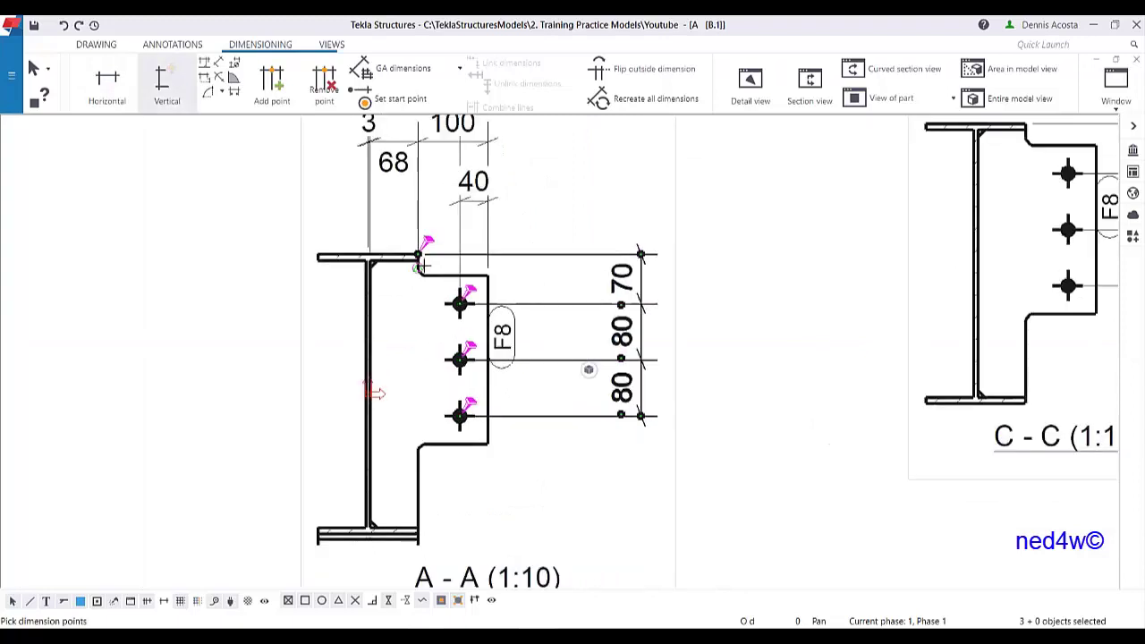
scroll(426, 264, up, 2)
click(399, 244)
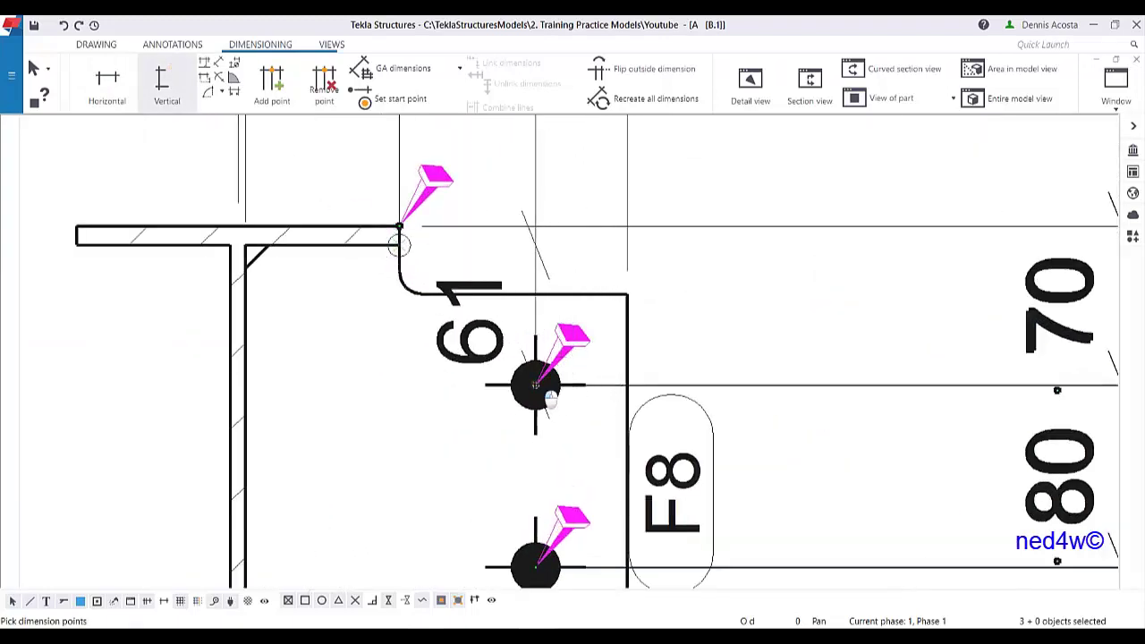
scroll(903, 361, down, 3)
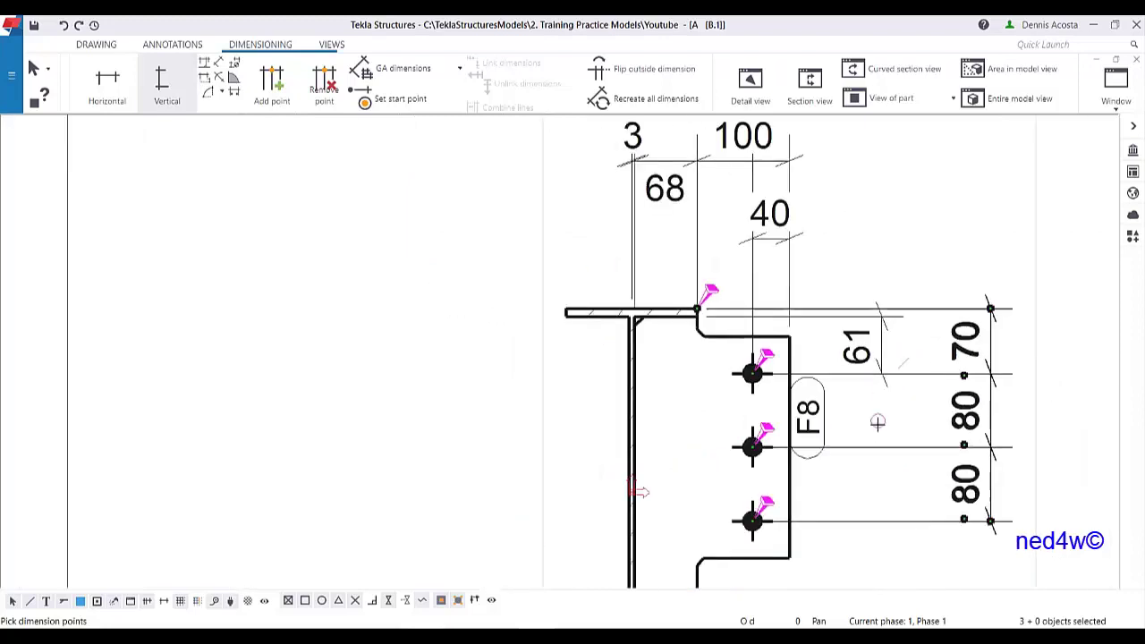
- Add a vertical dimension chain in section A-A from the lowest bolt hole through the plate's lower edge to the bottom flange's upper face
middle_drag(881, 393, 769, 224)
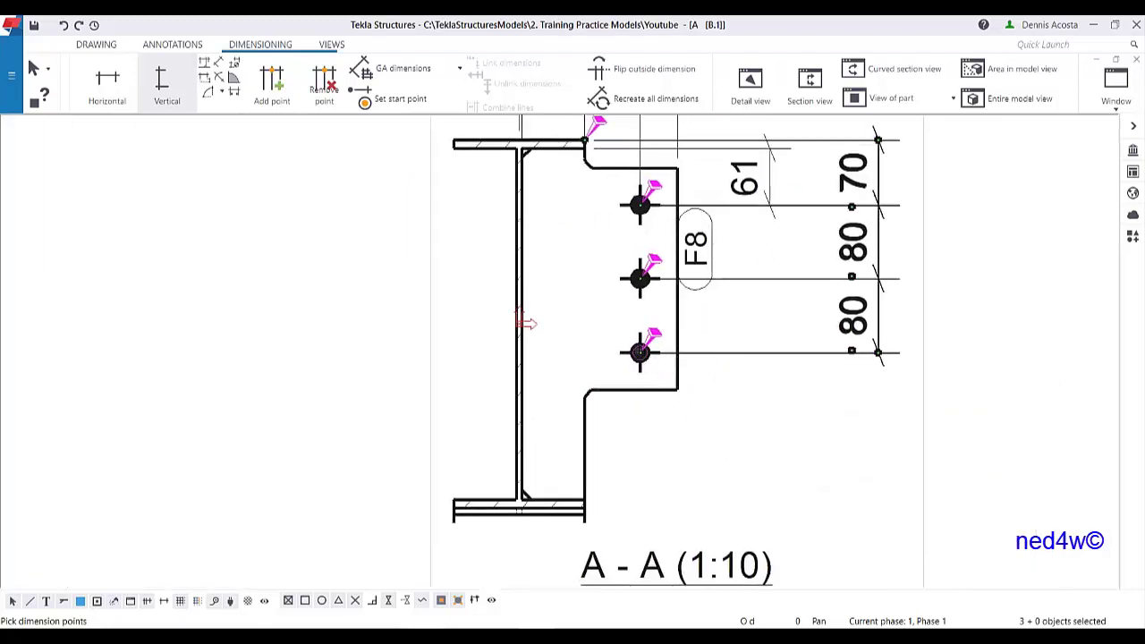
click(677, 391)
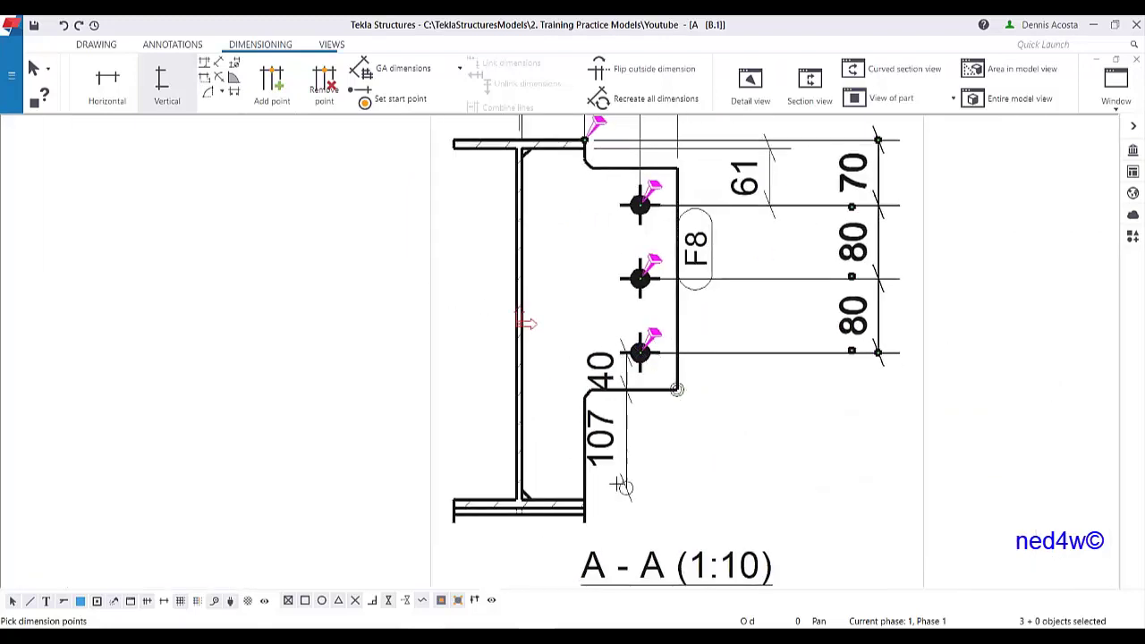
right_click(765, 299)
click(789, 304)
click(750, 408)
- Align section A-A's top-flange-to-hole dimension with the vertical chain below it on one common line
middle_drag(805, 310, 703, 347)
click(646, 198)
drag(640, 205, 658, 207)
click(623, 429)
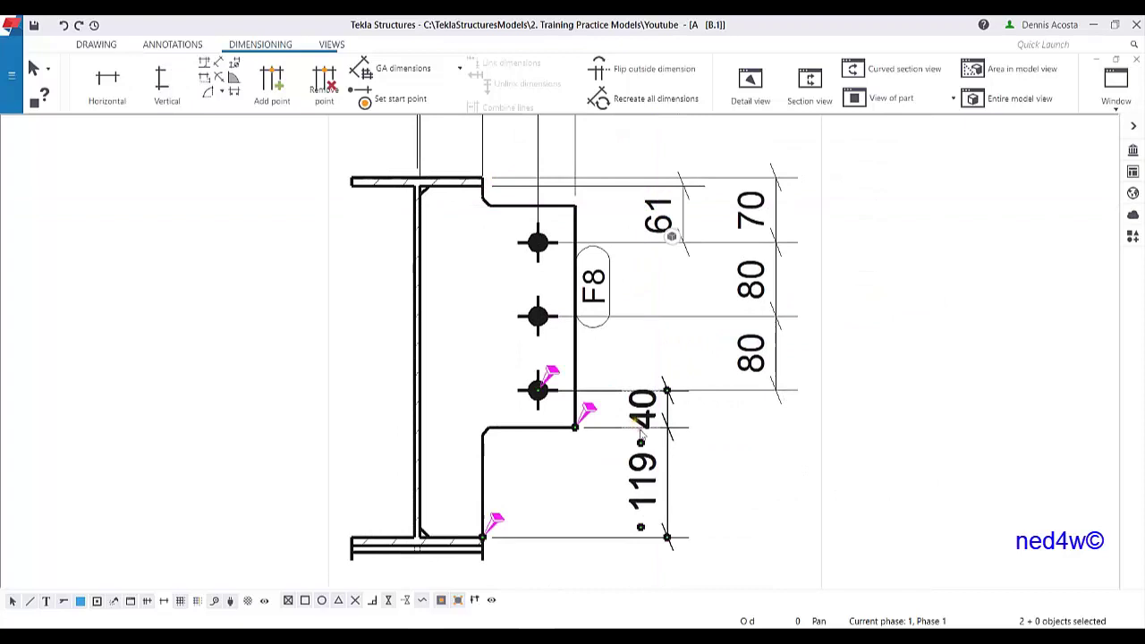
scroll(691, 427, down, 2)
click(896, 400)
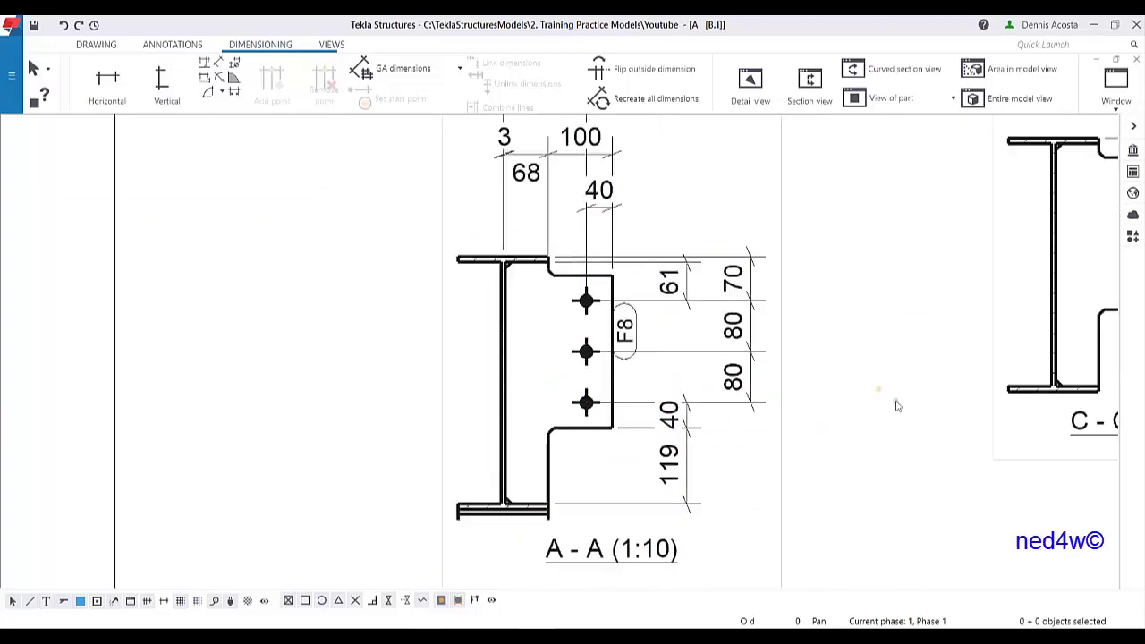
- Move the section C-C view down so its title lines up with the title of section A-A
scroll(666, 416, down, 4)
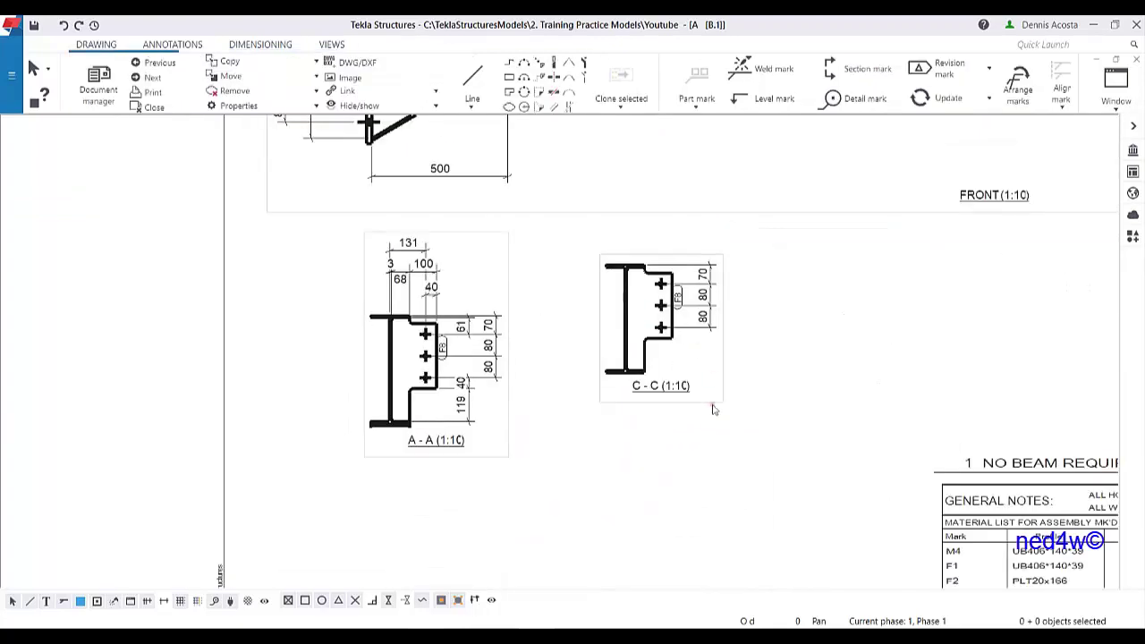
click(712, 405)
click(723, 447)
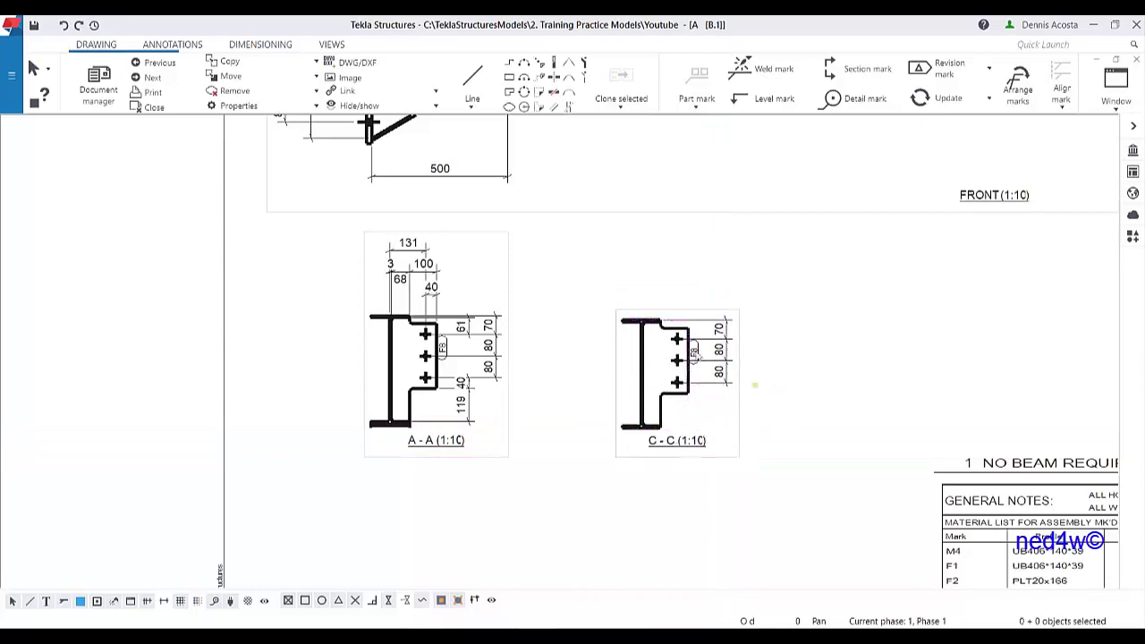
- Add a horizontal dimension in section C-C from the beam's centreline to the bolt holes and raise its line farther above the flange
scroll(649, 349, up, 3)
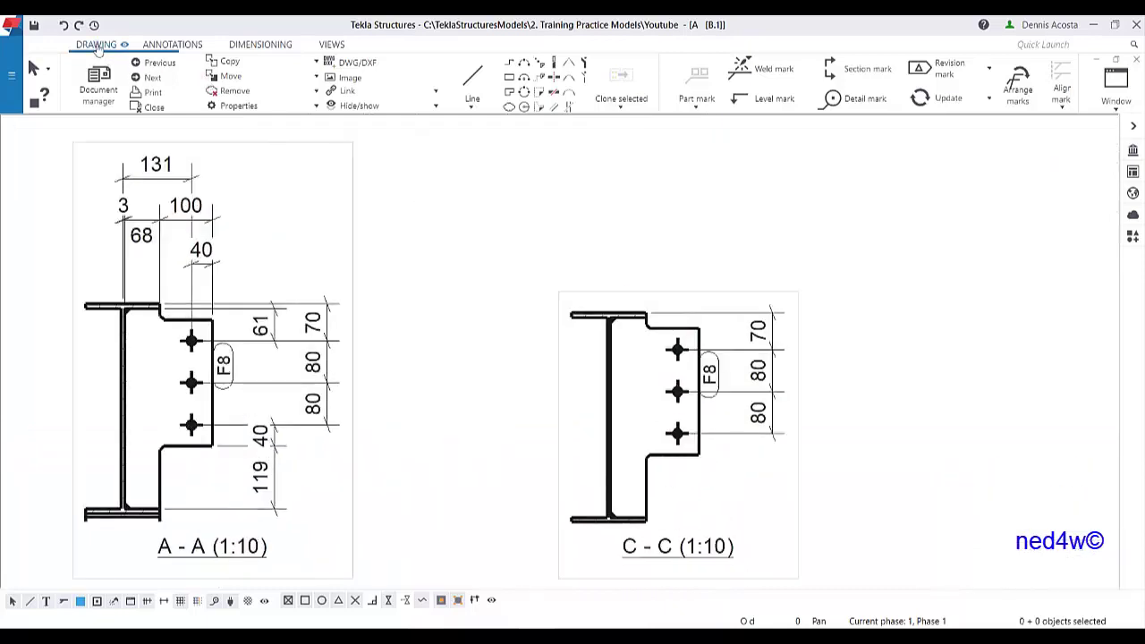
click(172, 44)
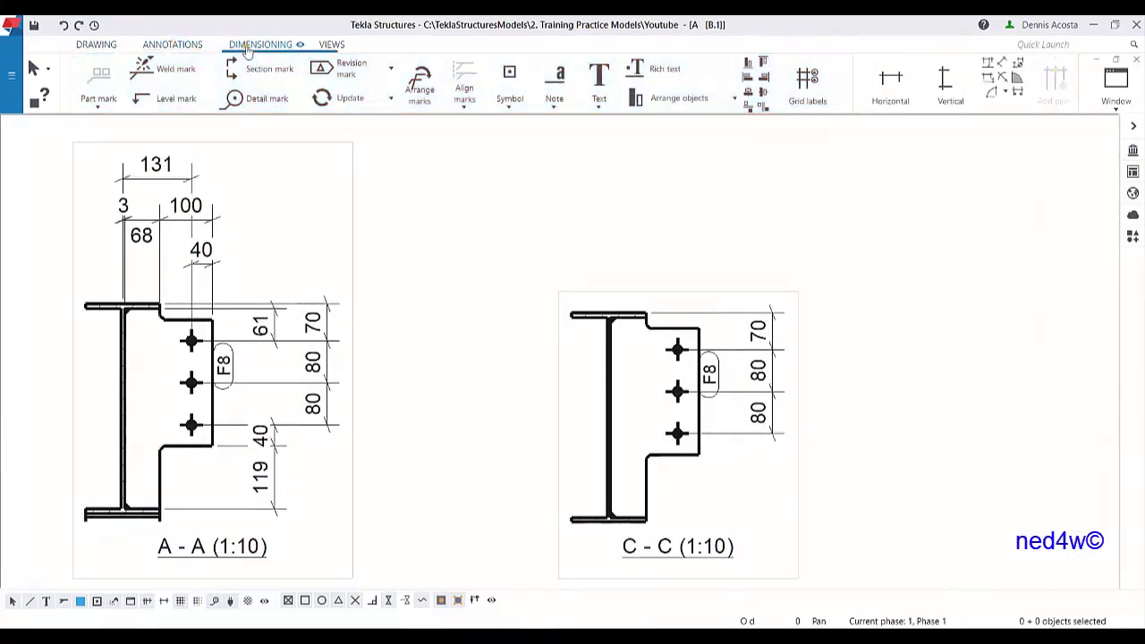
click(259, 43)
click(99, 85)
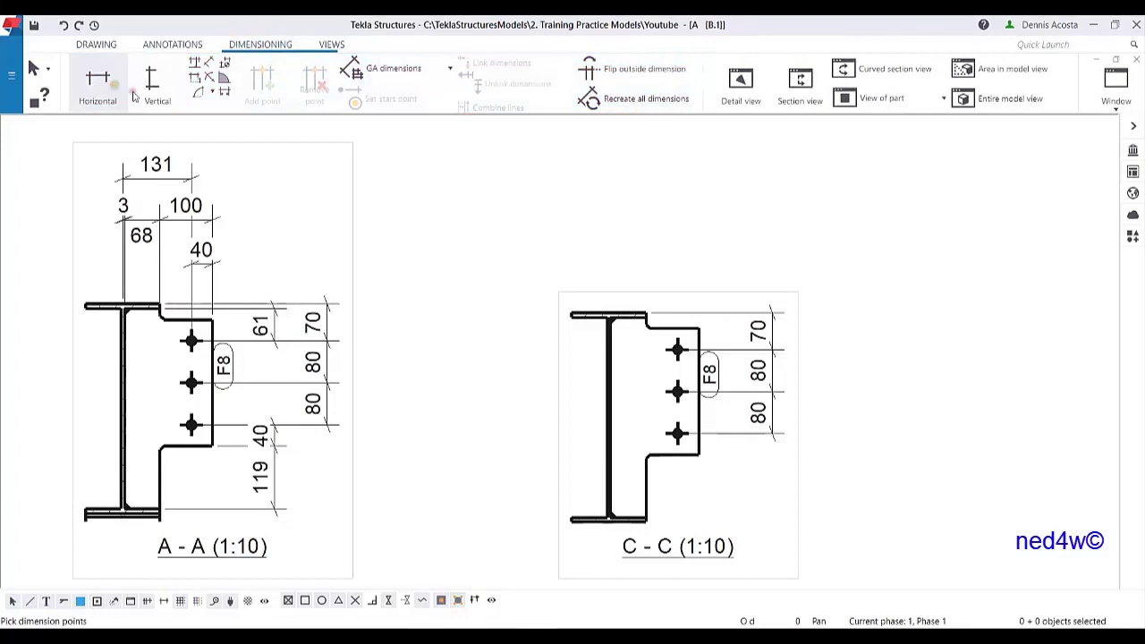
scroll(612, 324, up, 5)
click(615, 339)
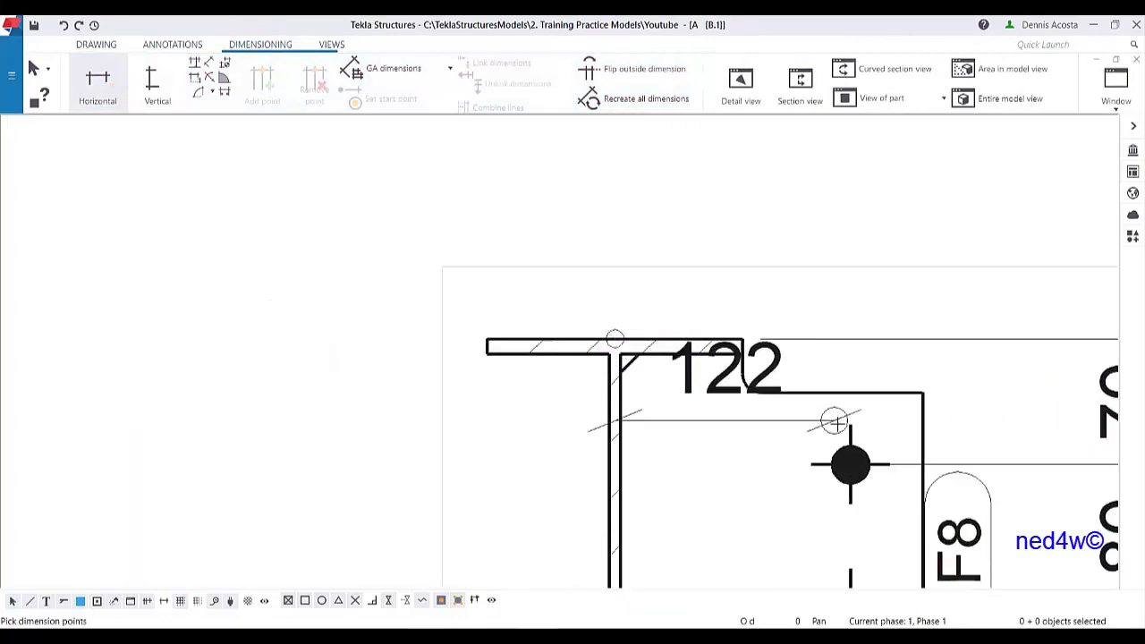
click(851, 465)
middle_click(761, 225)
scroll(761, 224, down, 3)
scroll(677, 304, down, 2)
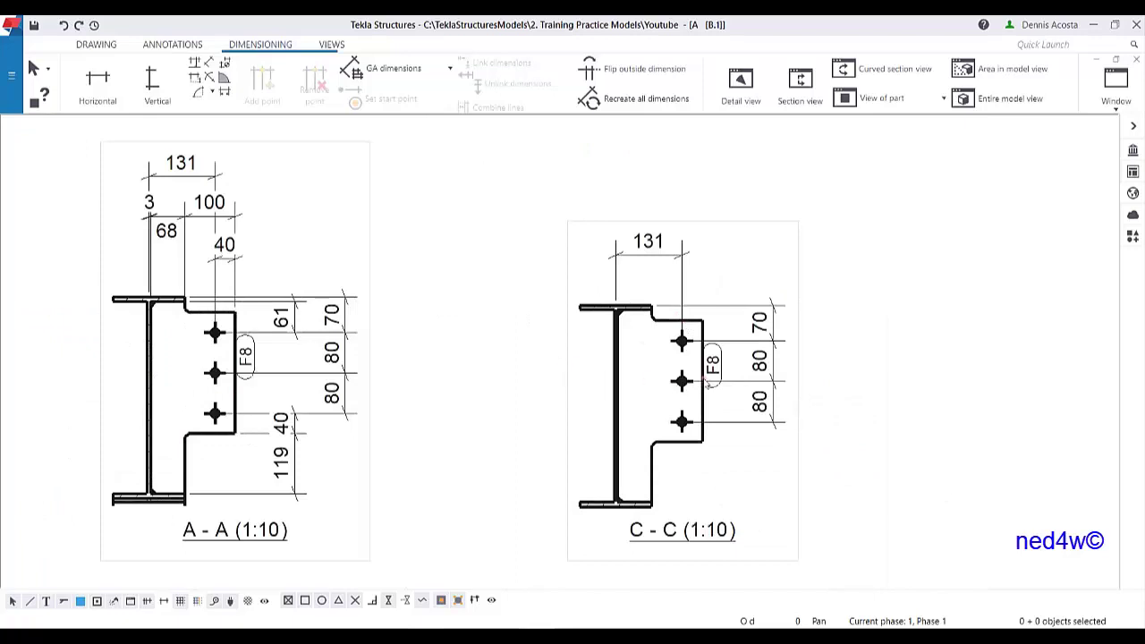
middle_drag(481, 316, 547, 312)
drag(715, 256, 732, 219)
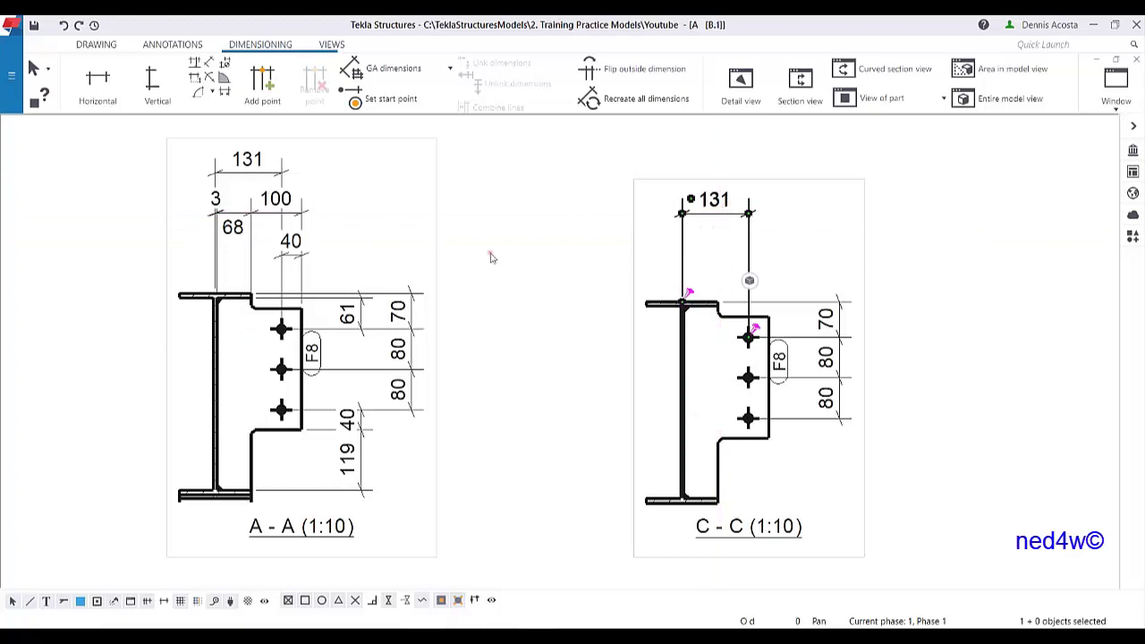
- Move the section C-C view closer to section A-A beneath the beam's front view
scroll(830, 340, down, 3)
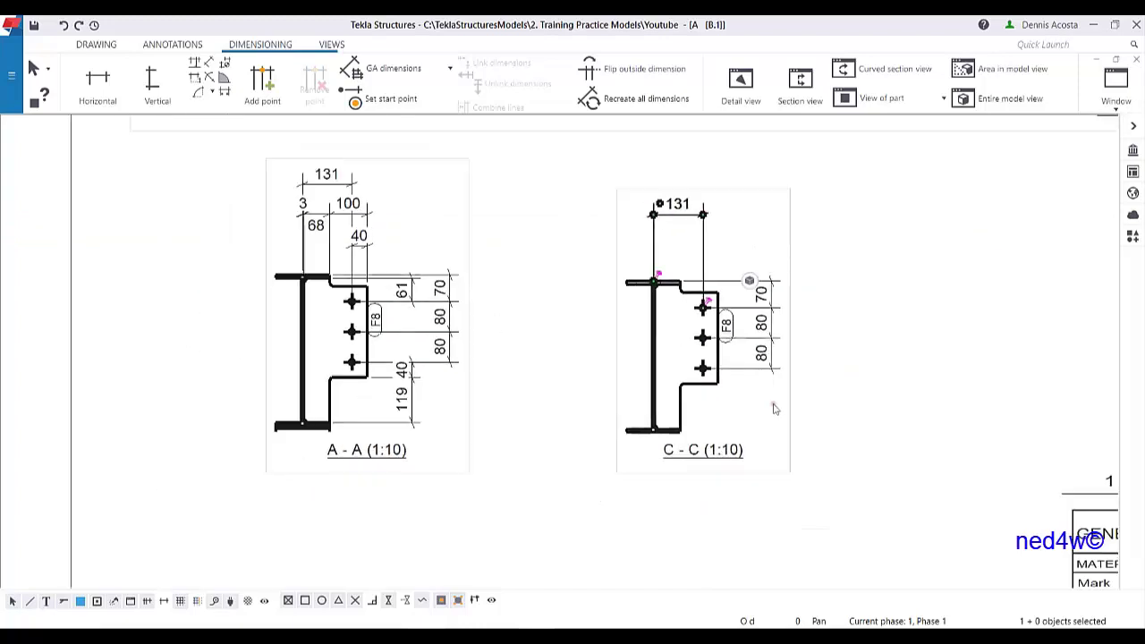
middle_drag(541, 435, 715, 449)
scroll(719, 450, down, 2)
mouse_move(676, 434)
mouse_down()
mouse_move(622, 457)
mouse_move(598, 442)
mouse_up()
click(767, 328)
click(767, 314)
drag(767, 318, 634, 322)
middle_drag(726, 330, 689, 334)
scroll(689, 335, down, 4)
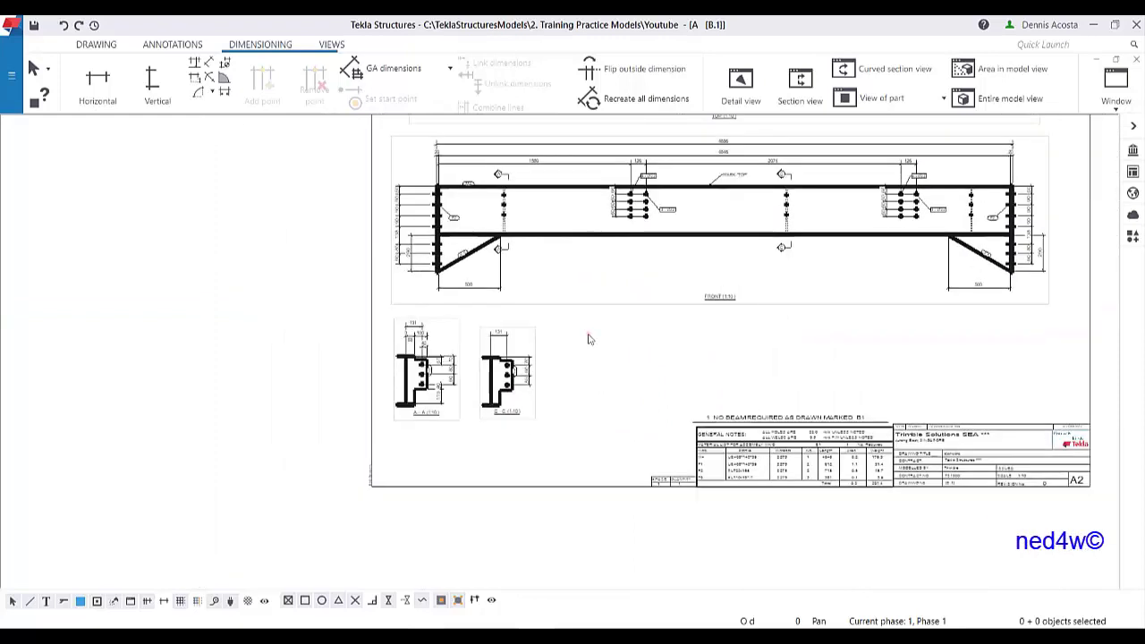
scroll(612, 356, up, 2)
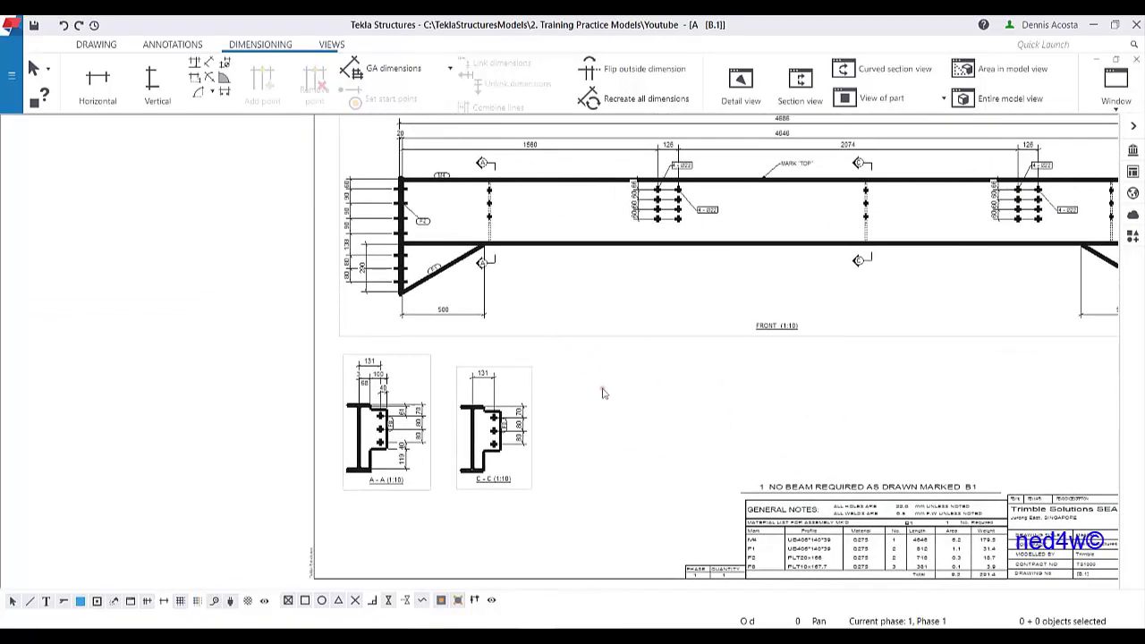
middle_drag(606, 395, 547, 376)
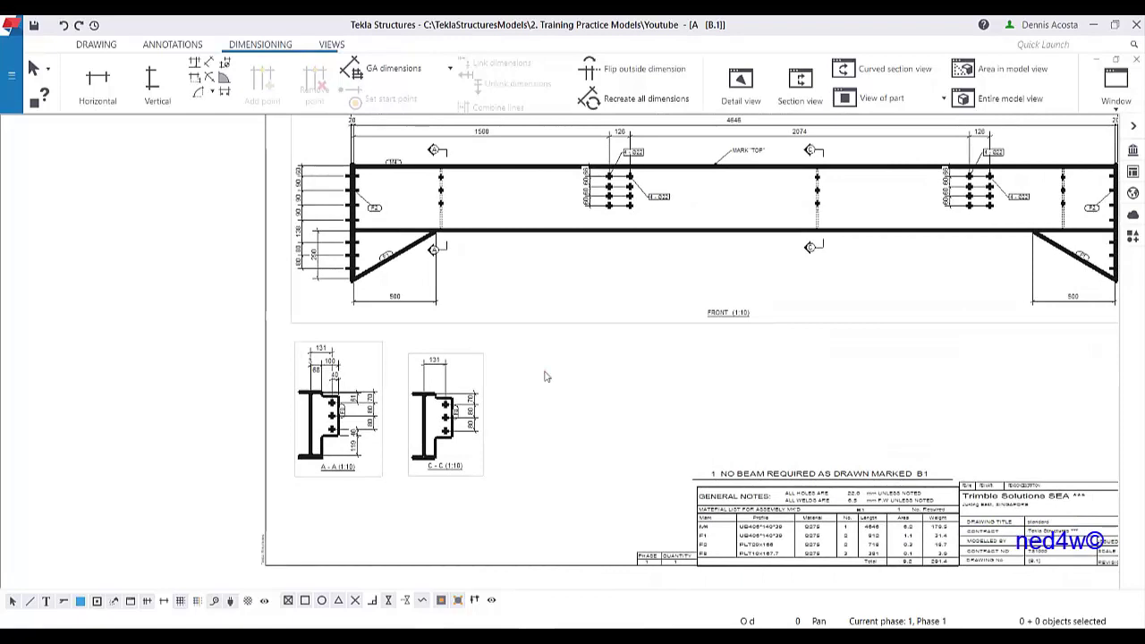
- Create single-part views of the beam's end plate F2 in the free area beside section C-C
scroll(353, 268, up, 7)
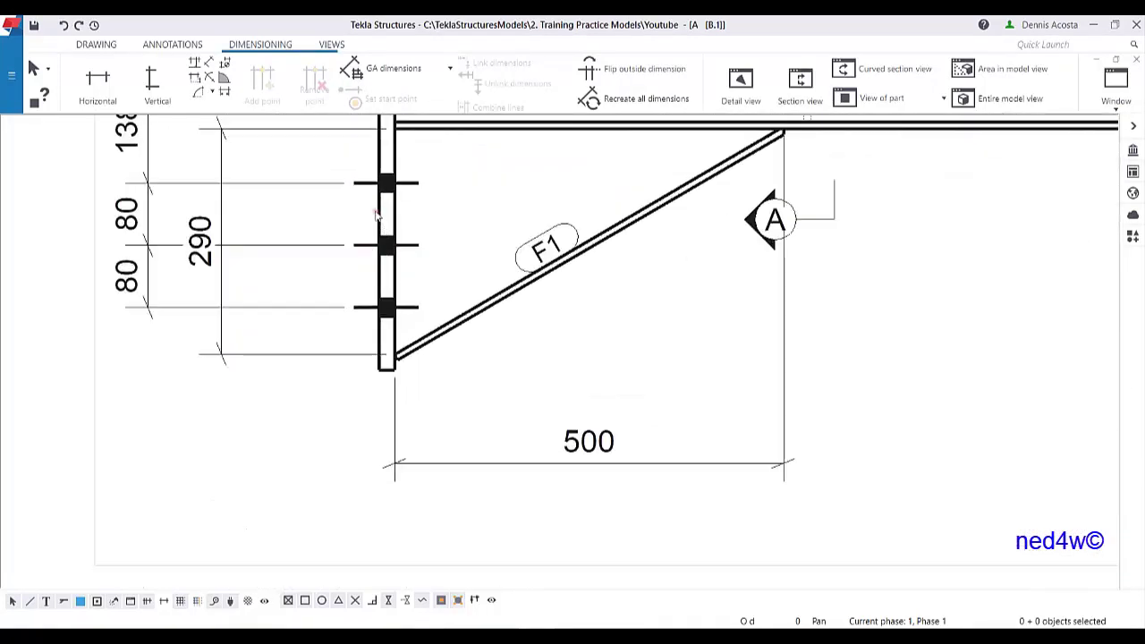
scroll(381, 214, down, 3)
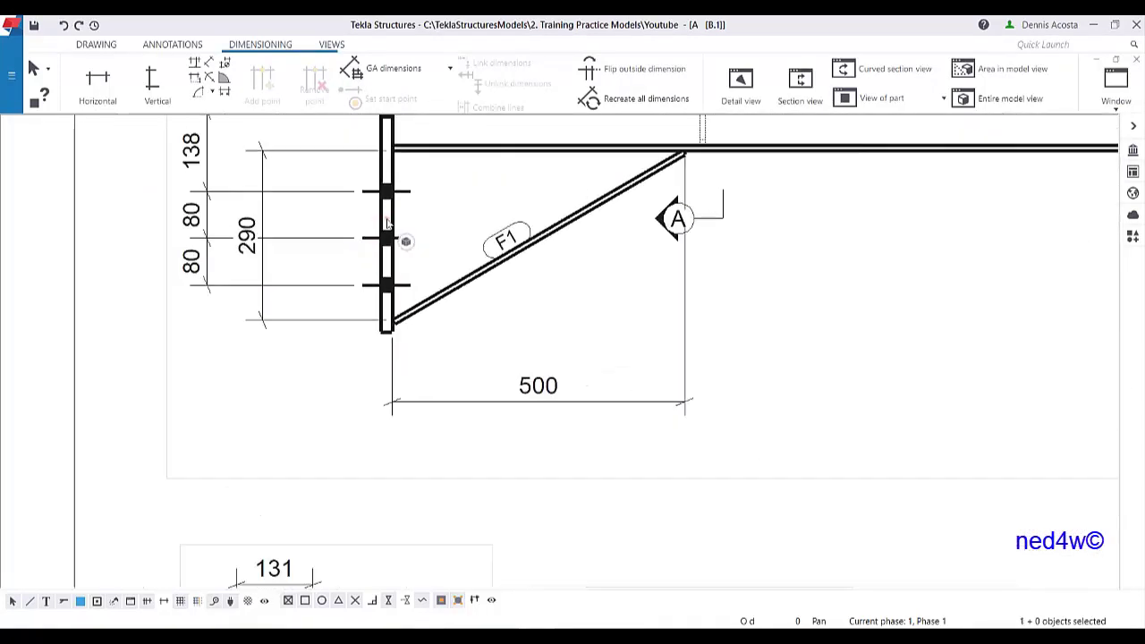
right_click(384, 216)
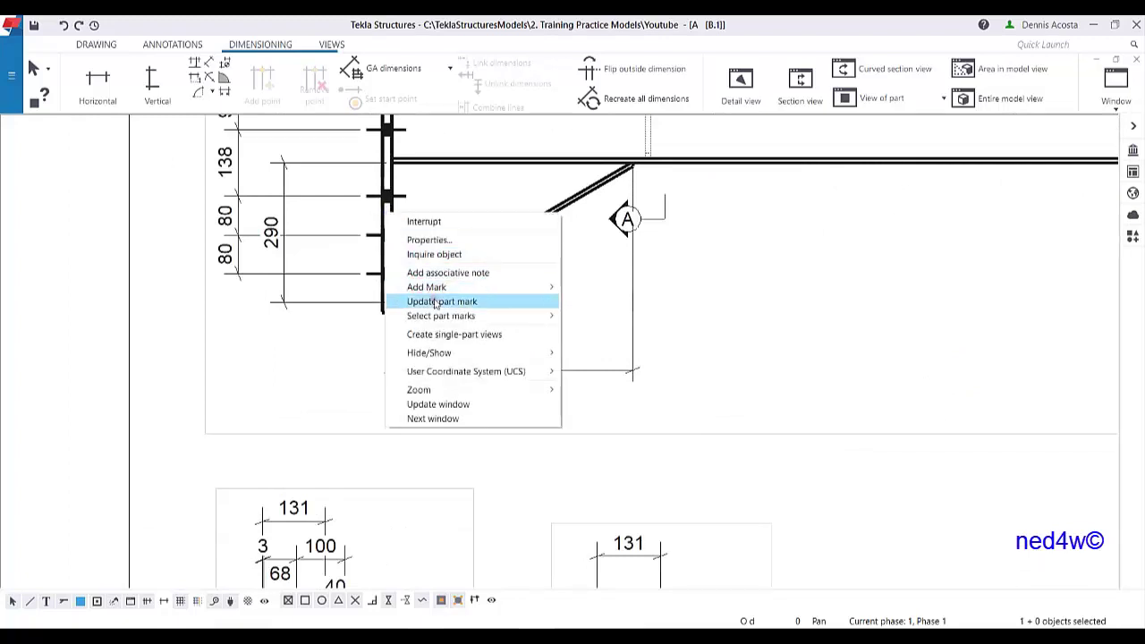
click(454, 335)
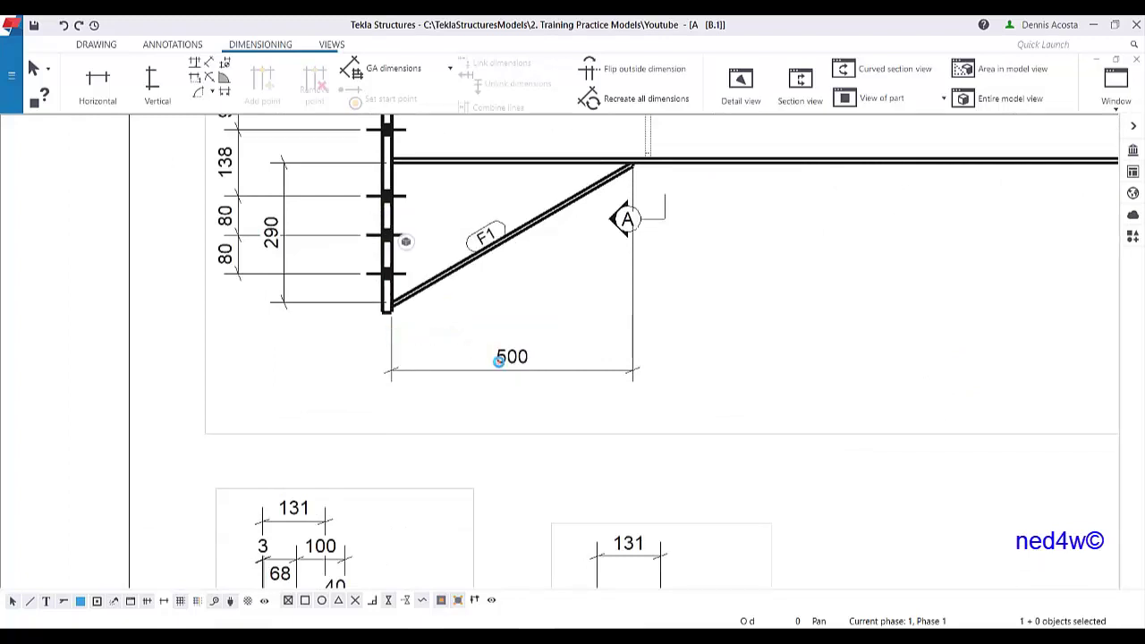
scroll(504, 368, down, 5)
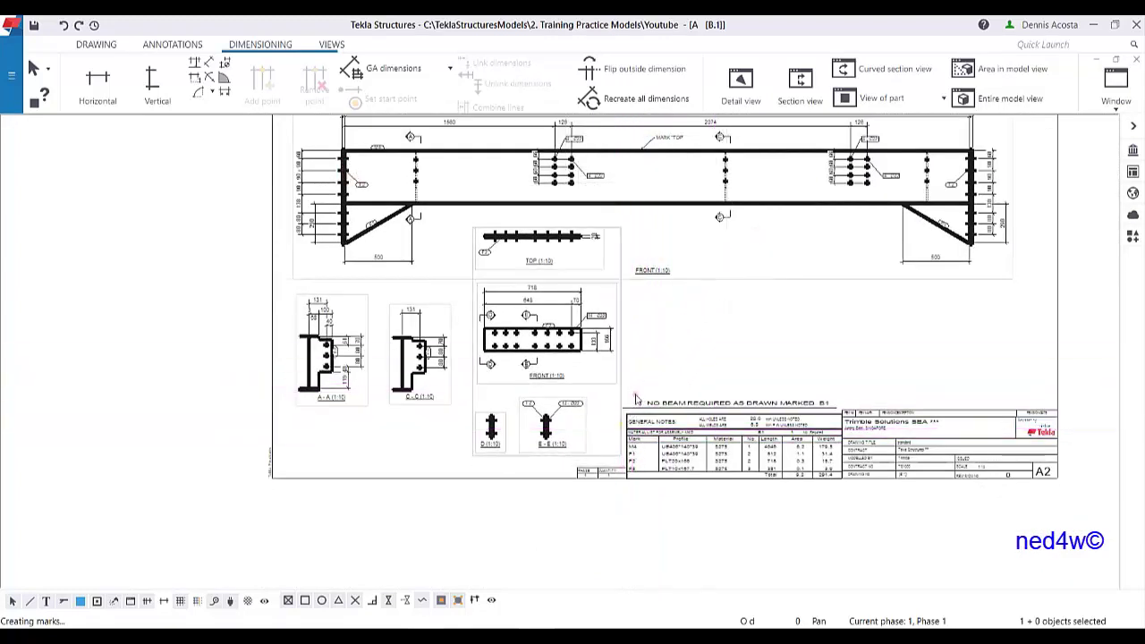
- Delete the two small section views beneath the F2 plate's front view
scroll(636, 399, up, 4)
drag(598, 388, 334, 493)
key(Delete)
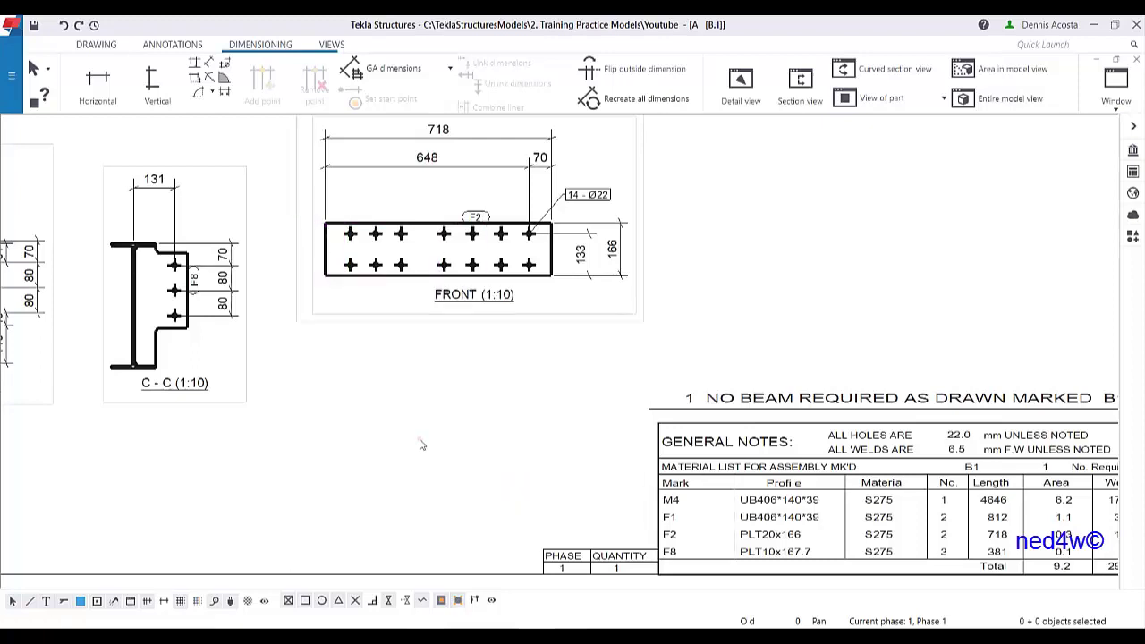
- Move the F2 plate's single-part views lower on the sheet, between section C-C and the material list
scroll(476, 356, down, 3)
mouse_move(490, 470)
mouse_down()
mouse_move(480, 583)
mouse_move(482, 572)
mouse_up()
middle_drag(633, 447, 669, 378)
scroll(675, 367, down, 1)
scroll(675, 367, up, 2)
scroll(629, 405, up, 4)
scroll(541, 306, down, 1)
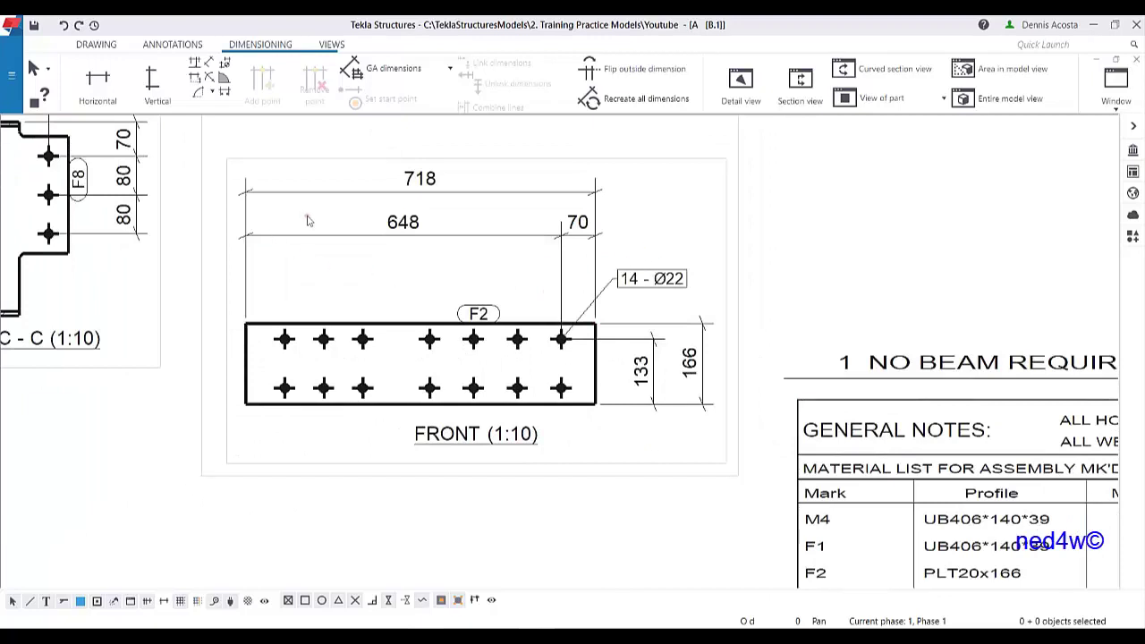
- Add the six remaining top-row holes as points to the inner horizontal dimension line above the F2 plate's front view
click(552, 237)
right_click(550, 235)
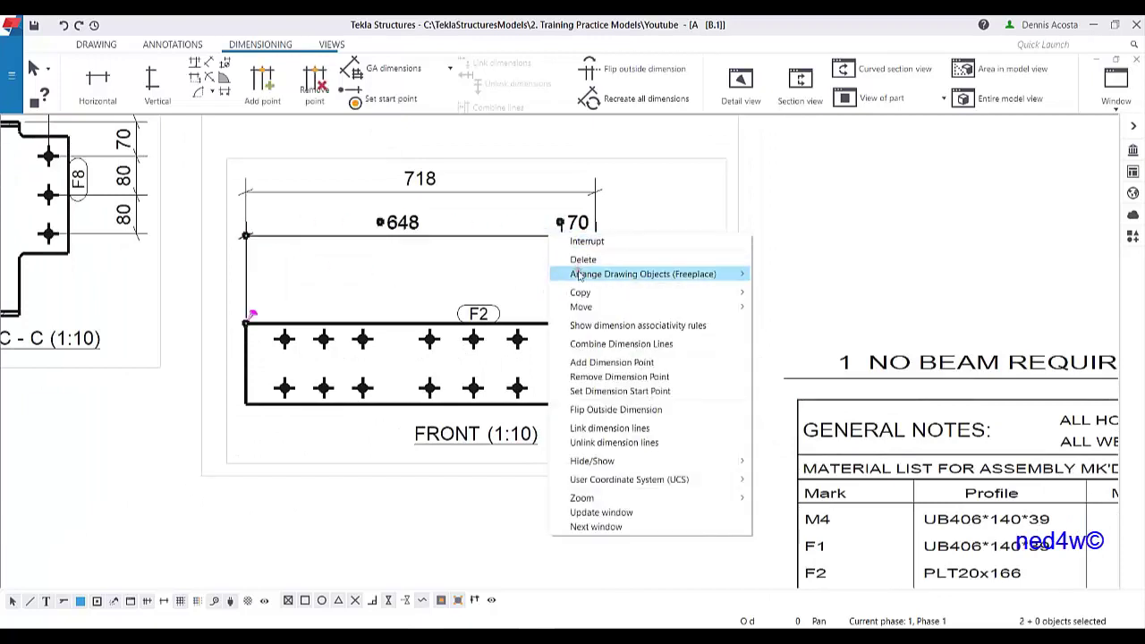
click(598, 362)
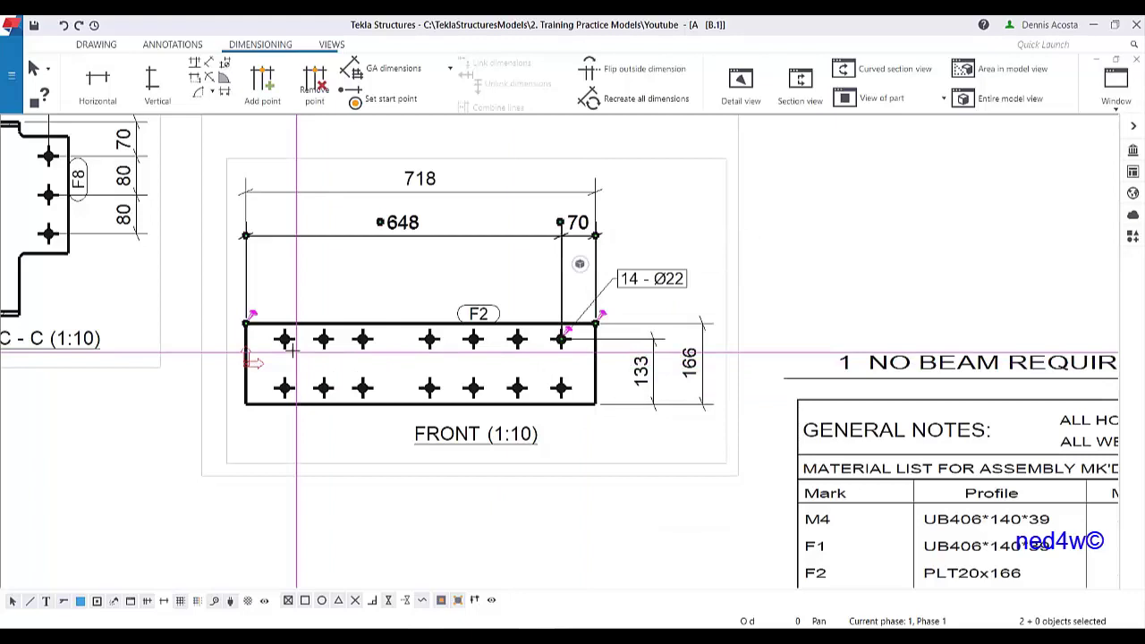
click(285, 338)
click(323, 338)
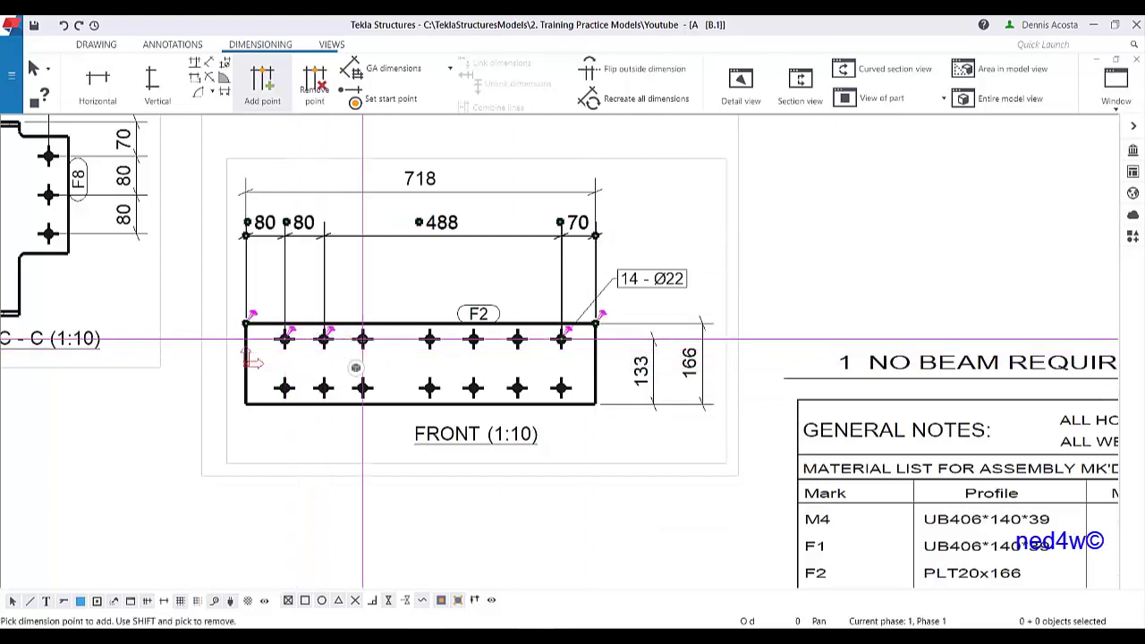
click(363, 338)
click(430, 338)
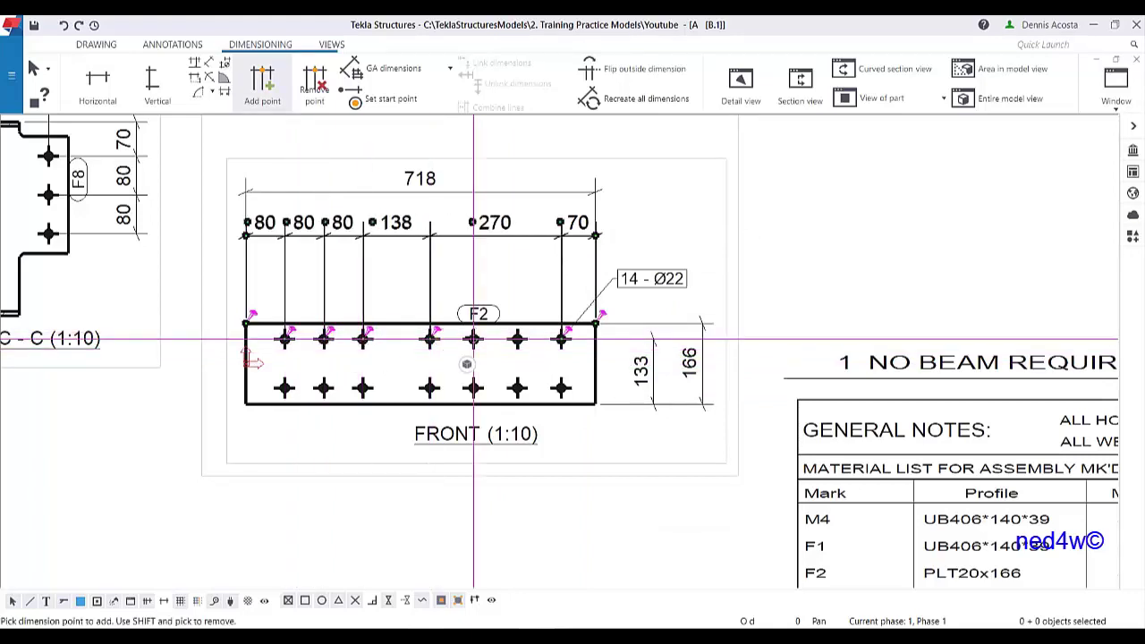
click(474, 338)
click(517, 338)
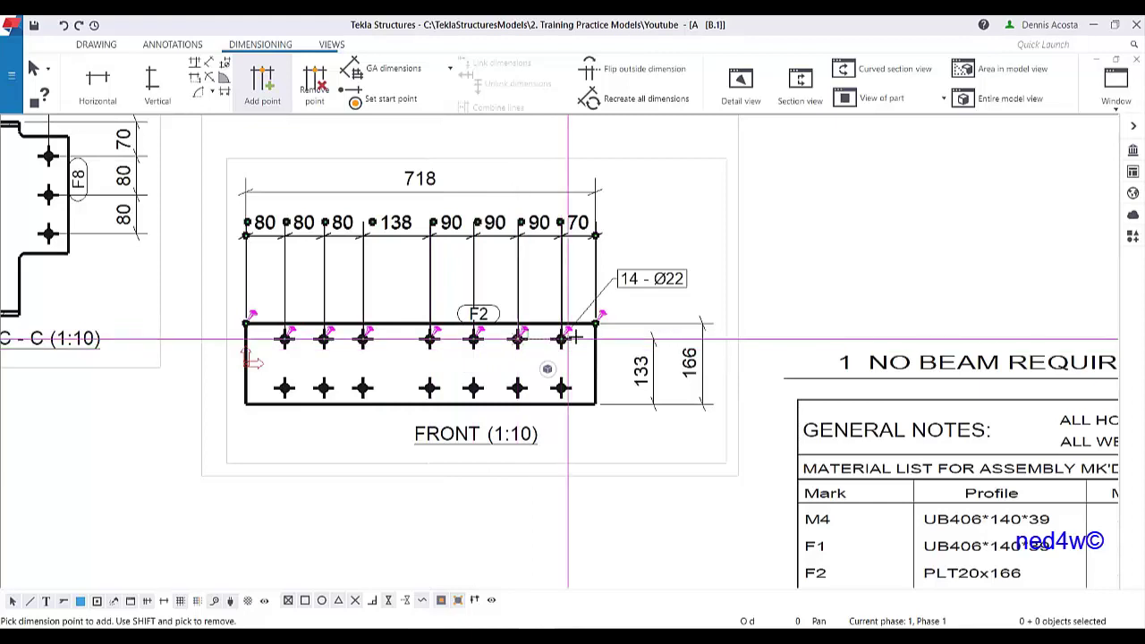
right_click(626, 292)
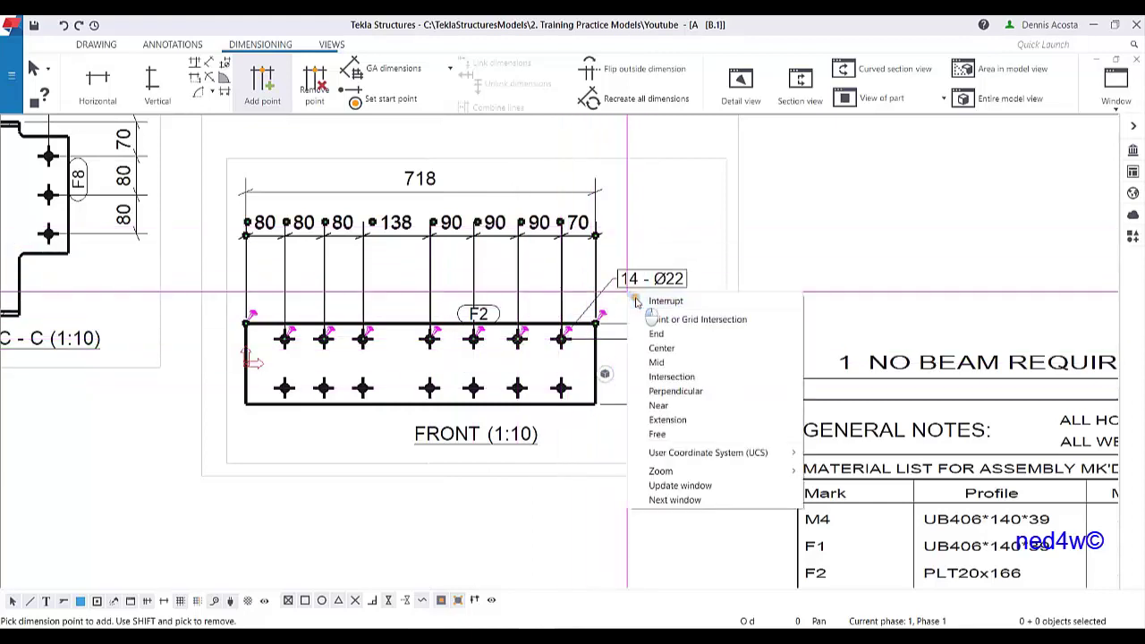
click(666, 299)
- Add the plate's upper corner and the lower hole row as points to the F2 front view's inner vertical dimension
right_click(634, 341)
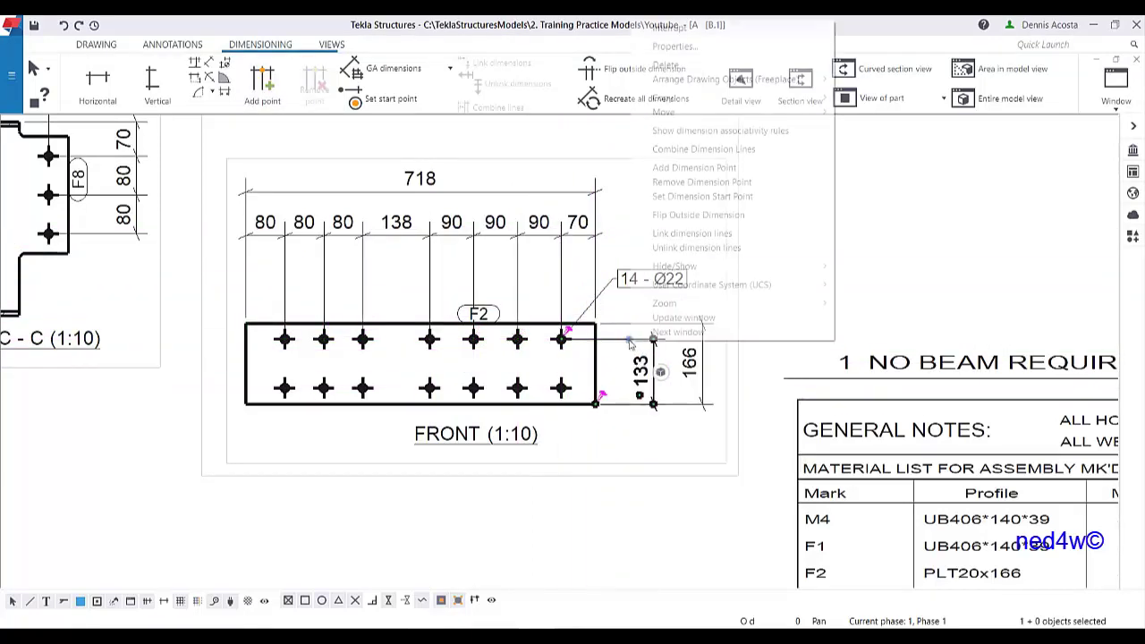
click(682, 168)
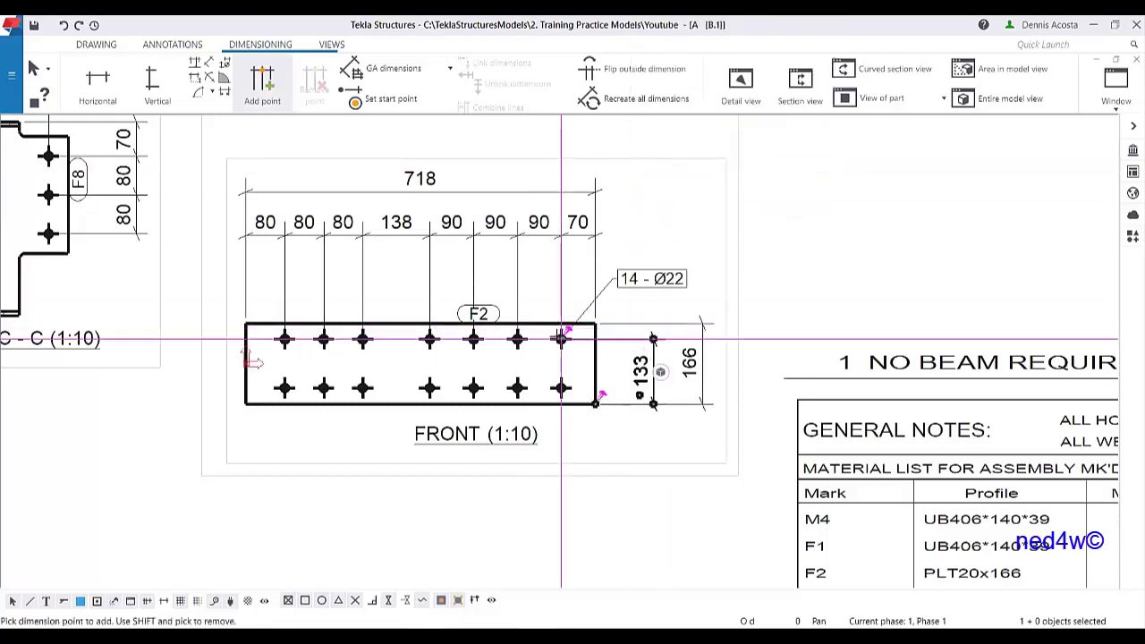
click(595, 325)
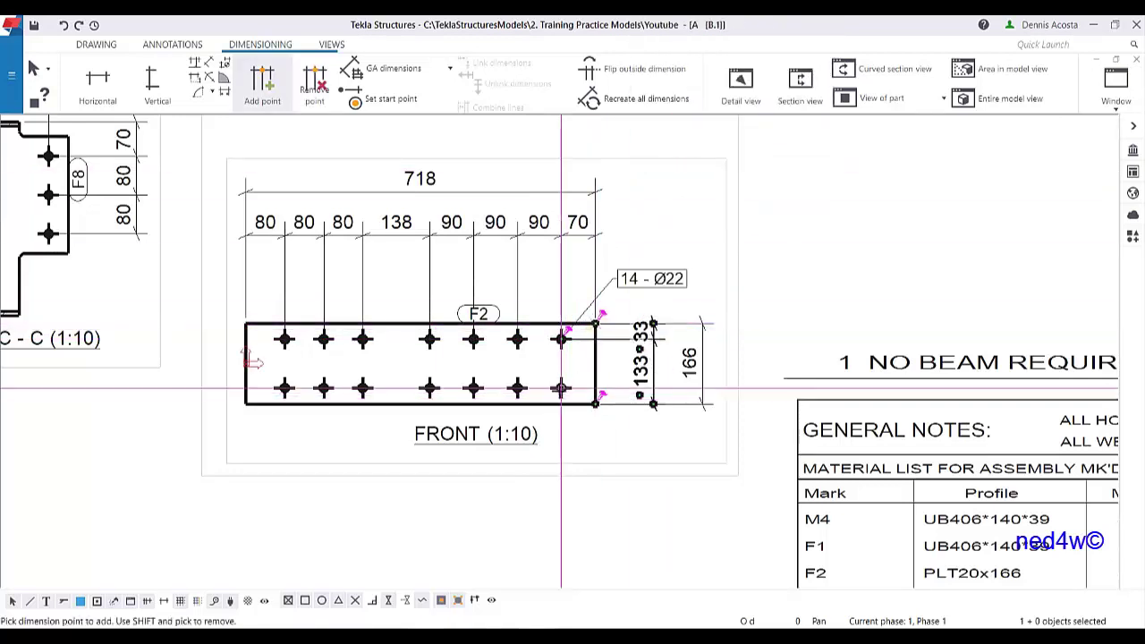
click(592, 400)
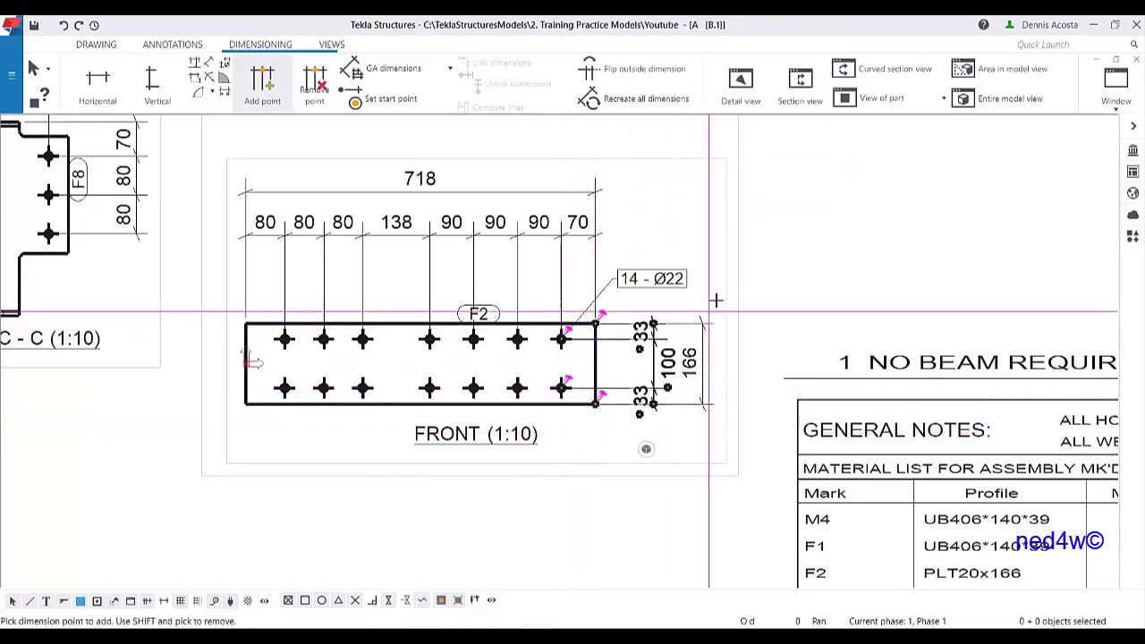
right_click(735, 262)
click(745, 268)
- Create single-part views of plate F8 from section C-C and move them lower, toward the space above the material list
scroll(680, 331, down, 5)
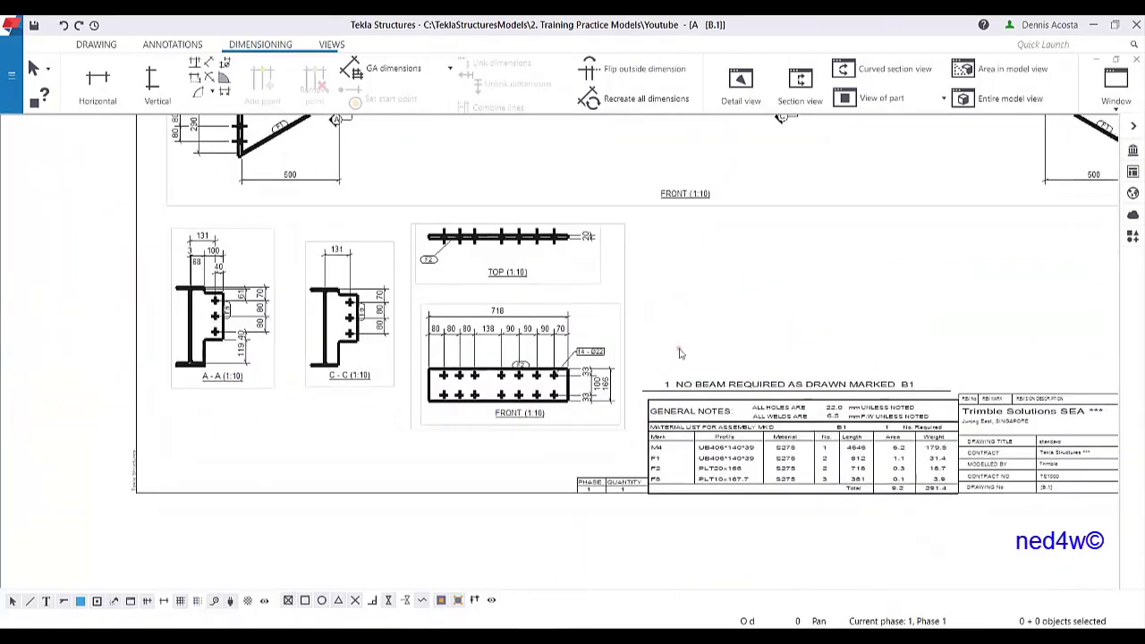
click(640, 295)
scroll(427, 358, up, 5)
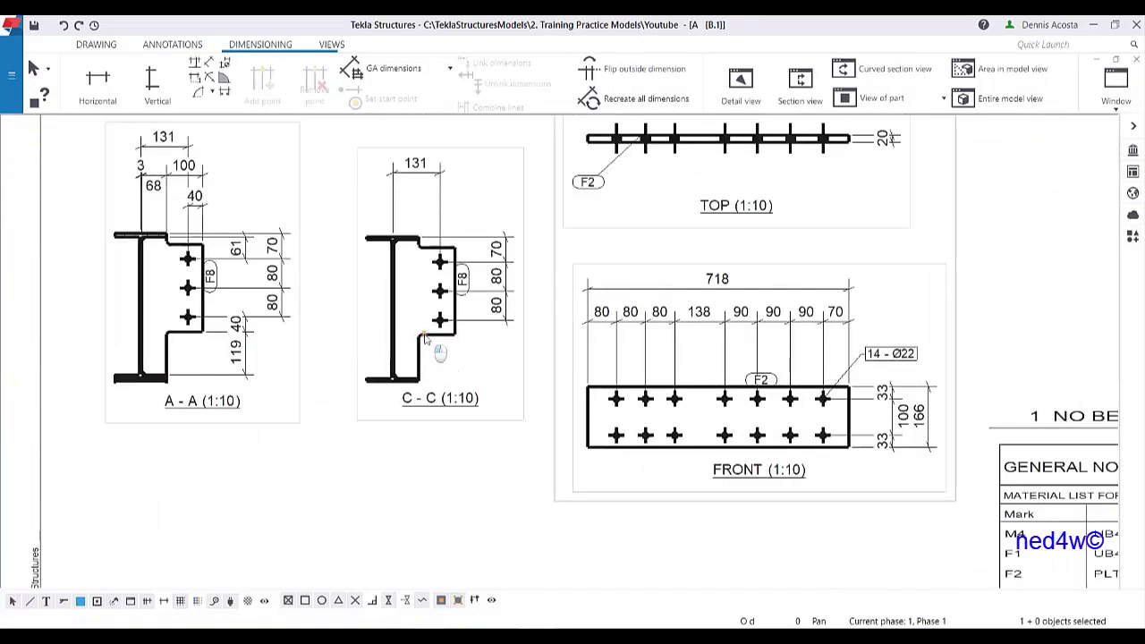
right_click(427, 341)
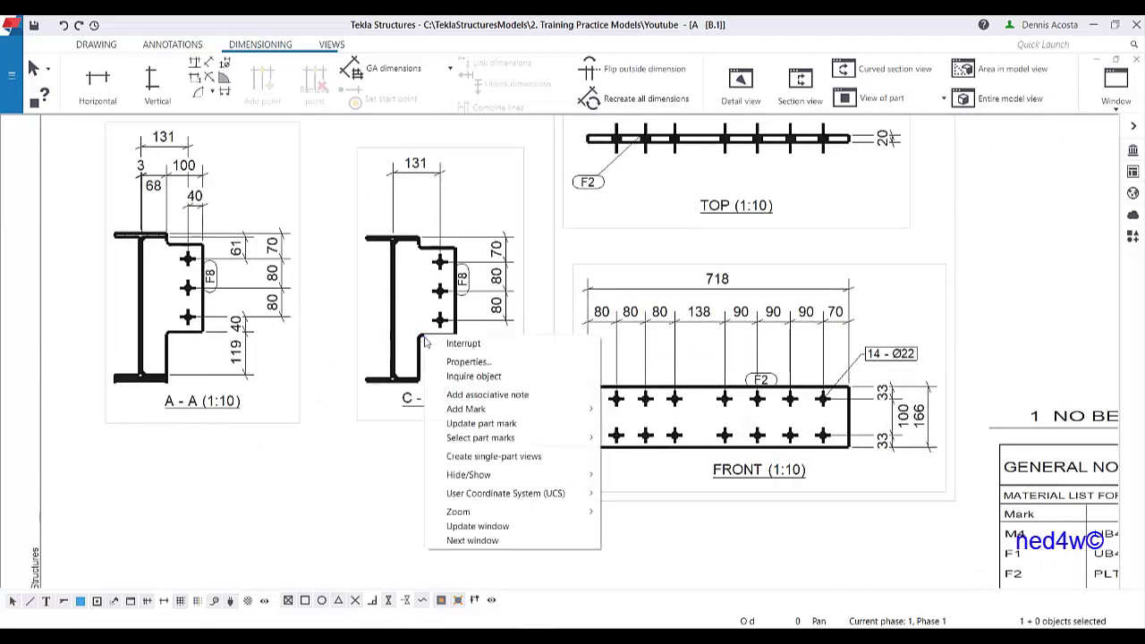
click(486, 456)
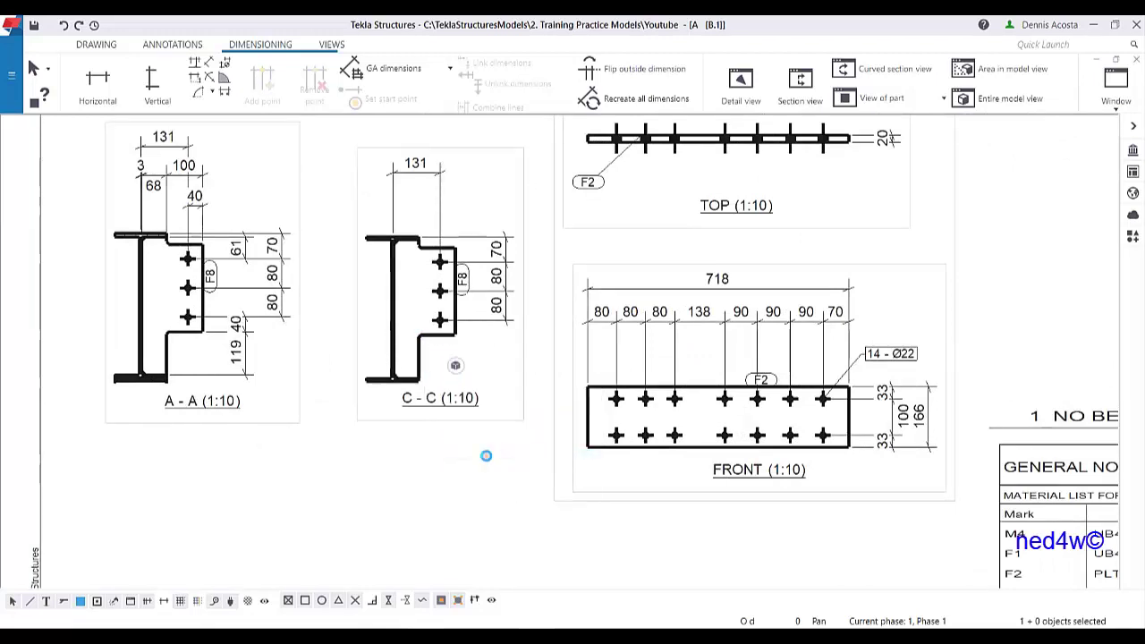
scroll(492, 446, down, 4)
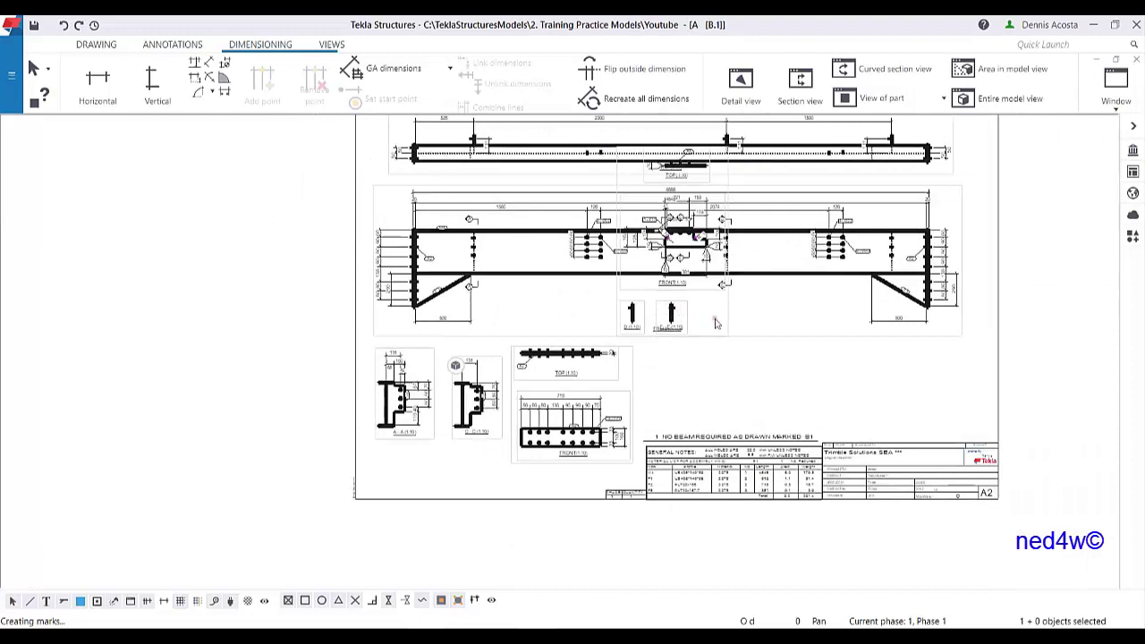
drag(726, 321, 766, 404)
- Delete the two small section views beneath the F8 front view and move the remaining F8 views to just above the general notes
scroll(766, 405, up, 2)
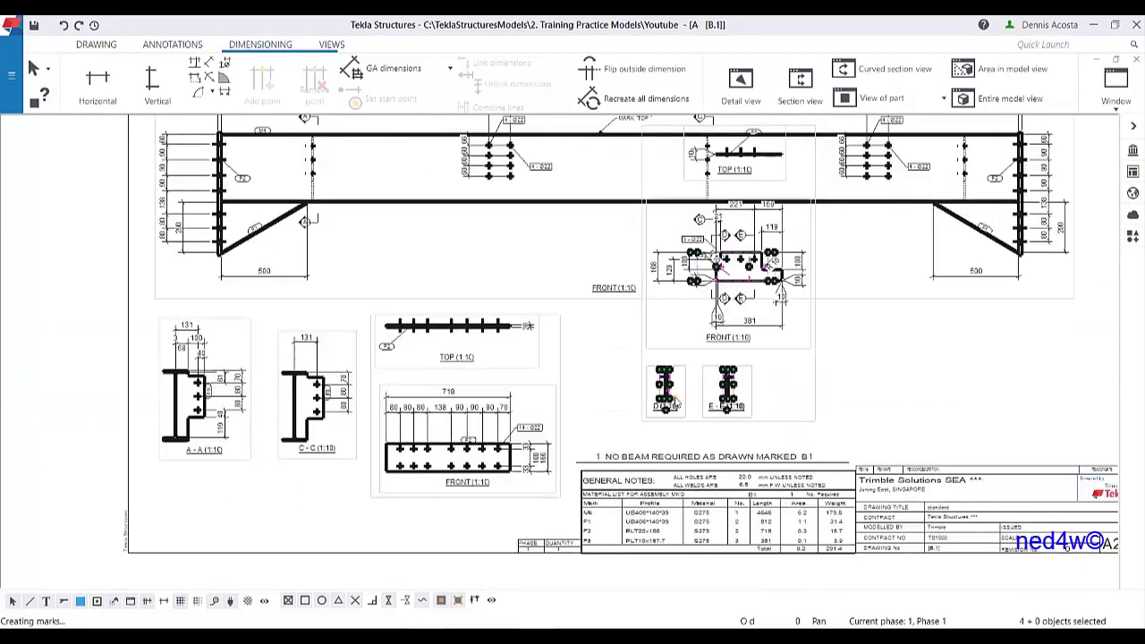
key(Delete)
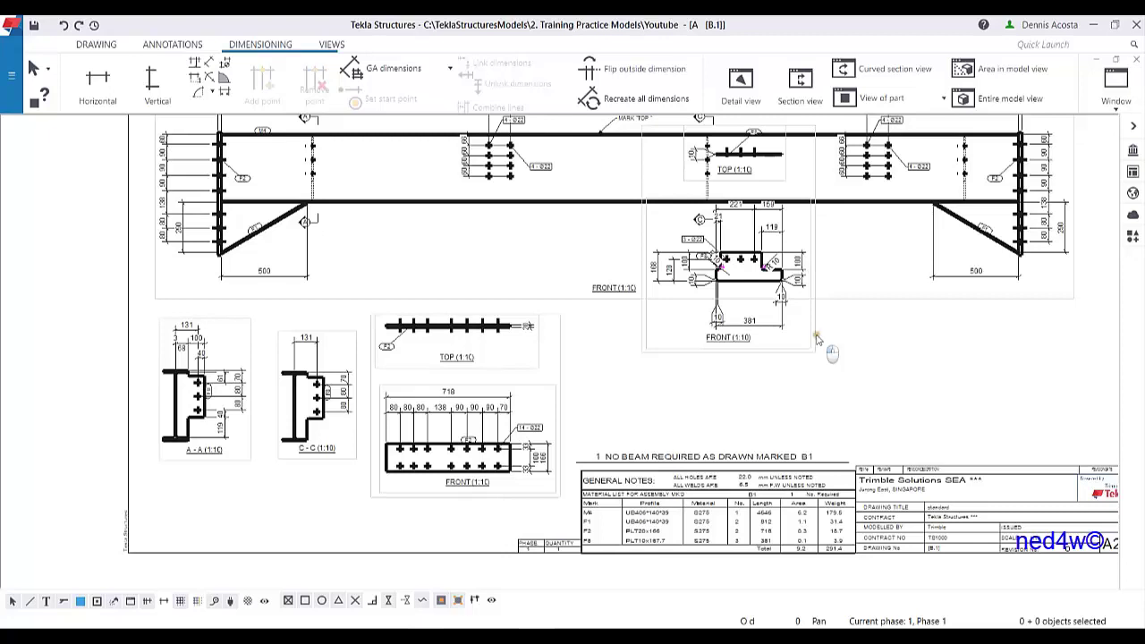
middle_drag(821, 337, 855, 419)
scroll(855, 419, up, 2)
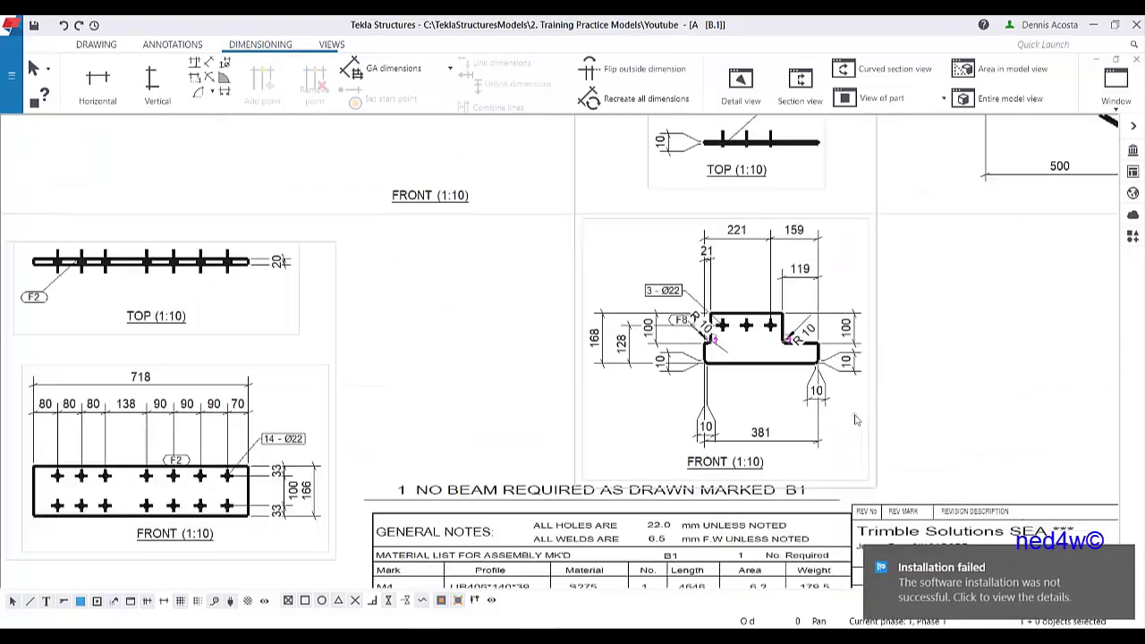
- Delete the four 10 mm chamfer dimensions at the bottom corners of the F8 plate's front view
scroll(855, 419, up, 2)
click(827, 341)
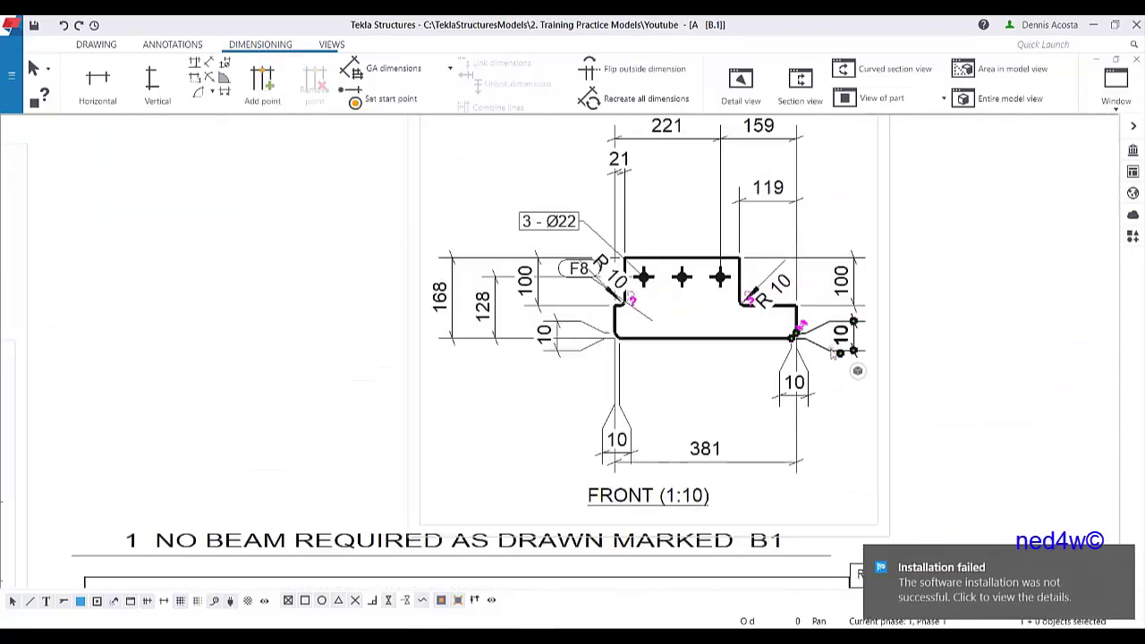
shift+click(813, 383)
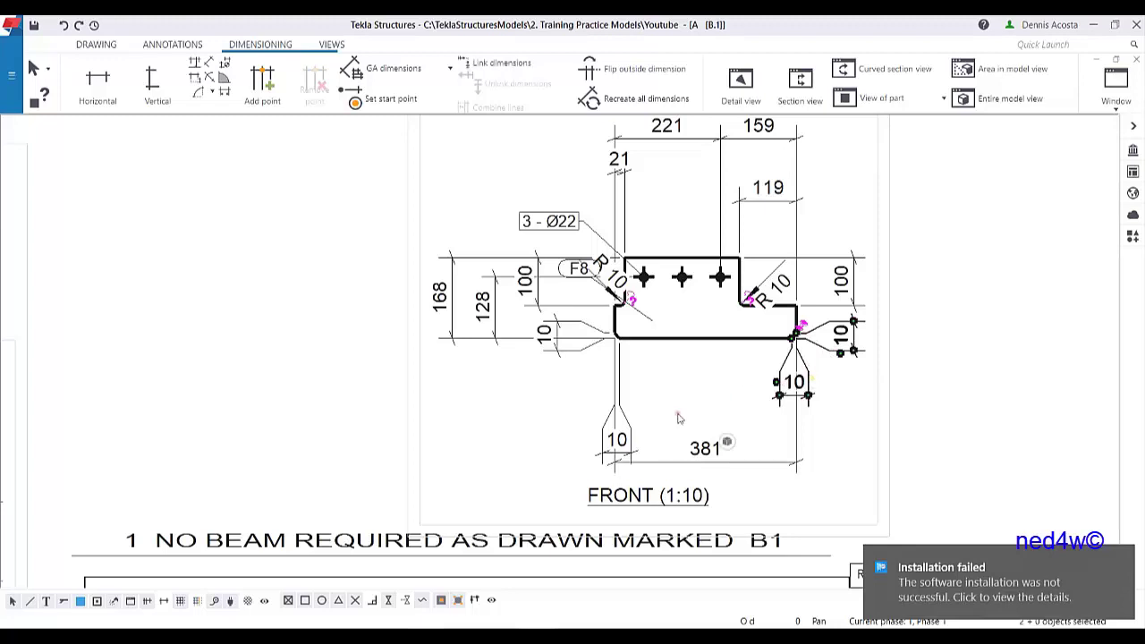
key(Delete)
click(626, 432)
key(Delete)
click(577, 344)
key(Delete)
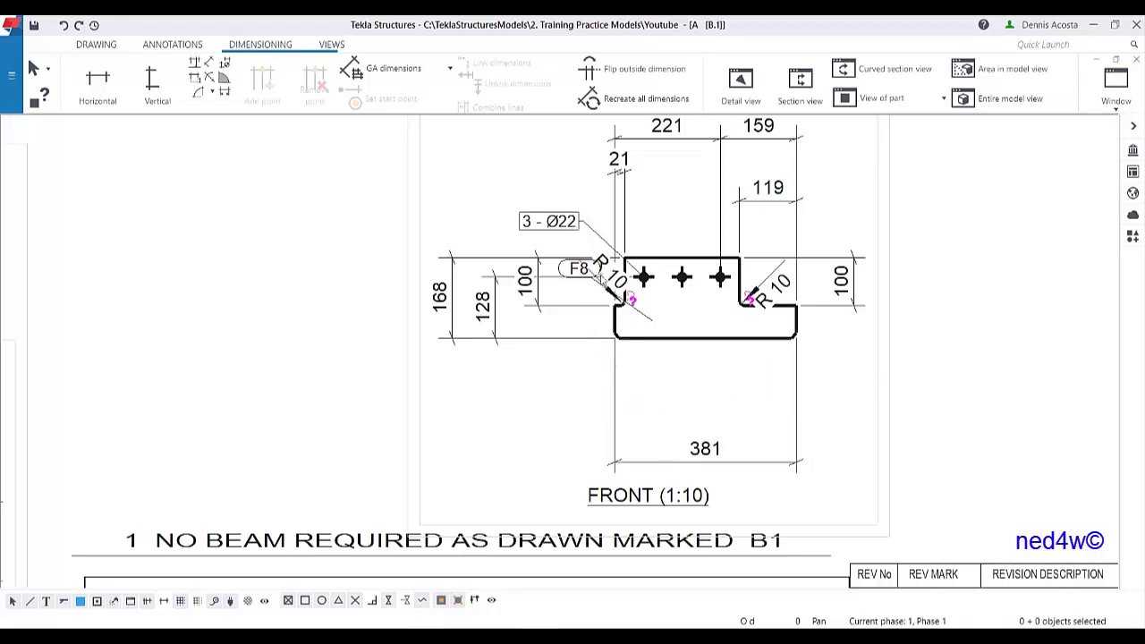
- Remove the R 10 dimension at the F8 plate's left notch and move the F8 part mark beneath the plate
scroll(603, 287, up, 2)
click(558, 260)
drag(558, 260, 729, 430)
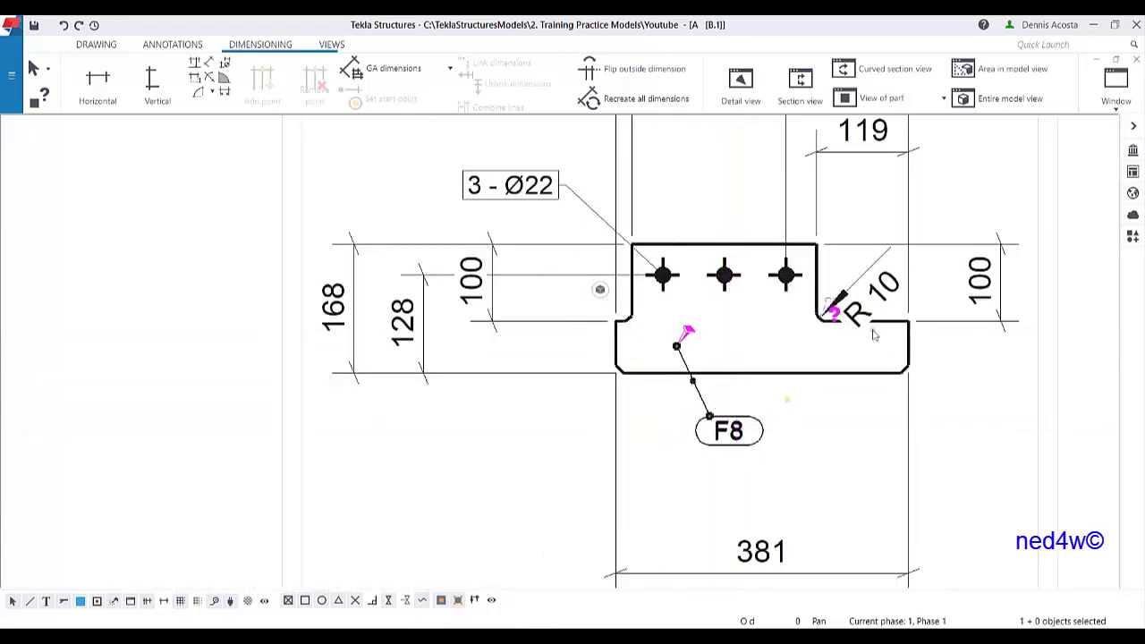
click(852, 279)
key(Delete)
scroll(828, 398, down, 2)
scroll(827, 398, up, 2)
key(ctrl+z)
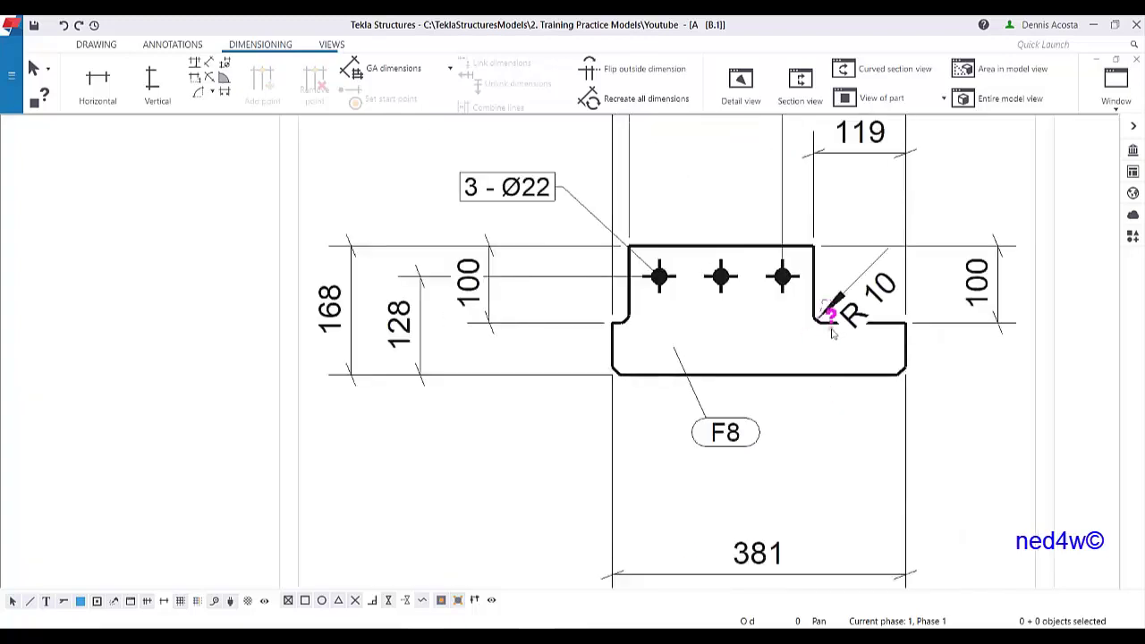
- Move the R 10 dimension text slightly farther out from the F8 plate's right notch
drag(851, 308, 1054, 118)
scroll(841, 391, down, 1)
scroll(841, 391, down, 1)
drag(989, 204, 877, 308)
- Delete all the horizontal dimensions above the F8 plate's front view
click(743, 159)
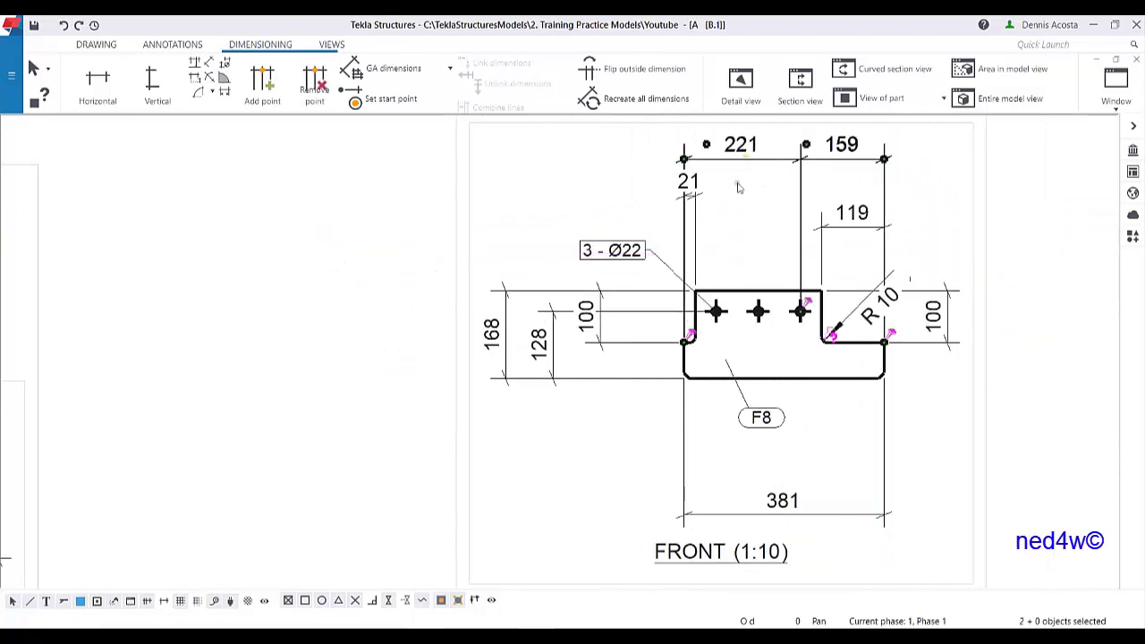
scroll(739, 194, up, 1)
middle_drag(739, 194, 685, 271)
scroll(687, 271, down, 1)
drag(866, 268, 626, 319)
key(Delete)
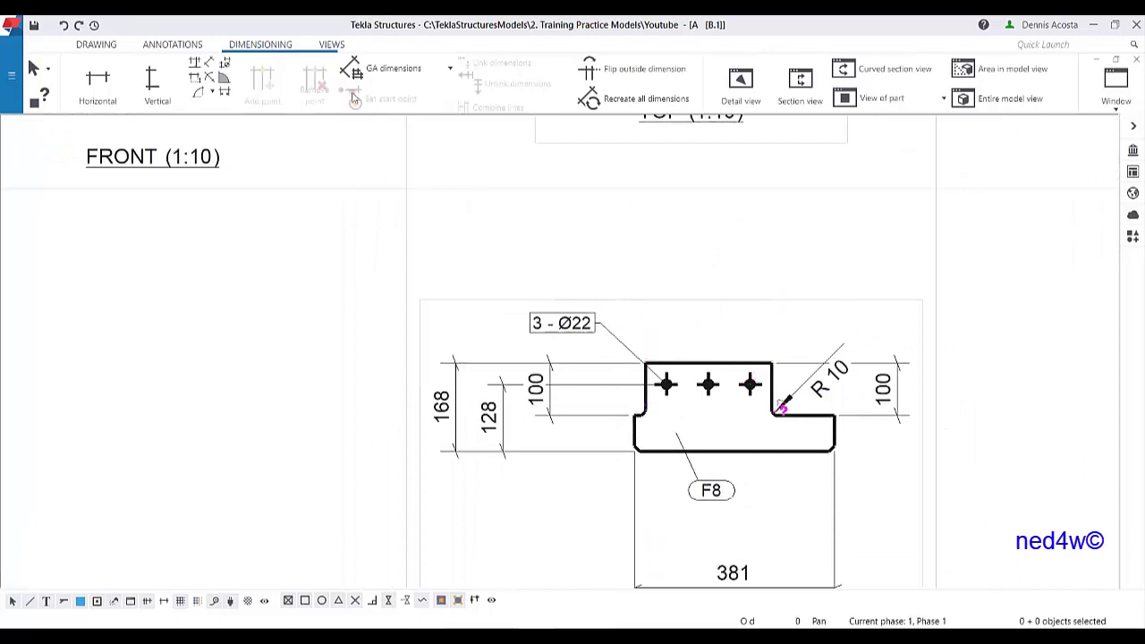
- Add a horizontal dimension line above the F8 plate covering the left notch, the raised top edge and the right notch
click(98, 85)
scroll(608, 394, up, 1)
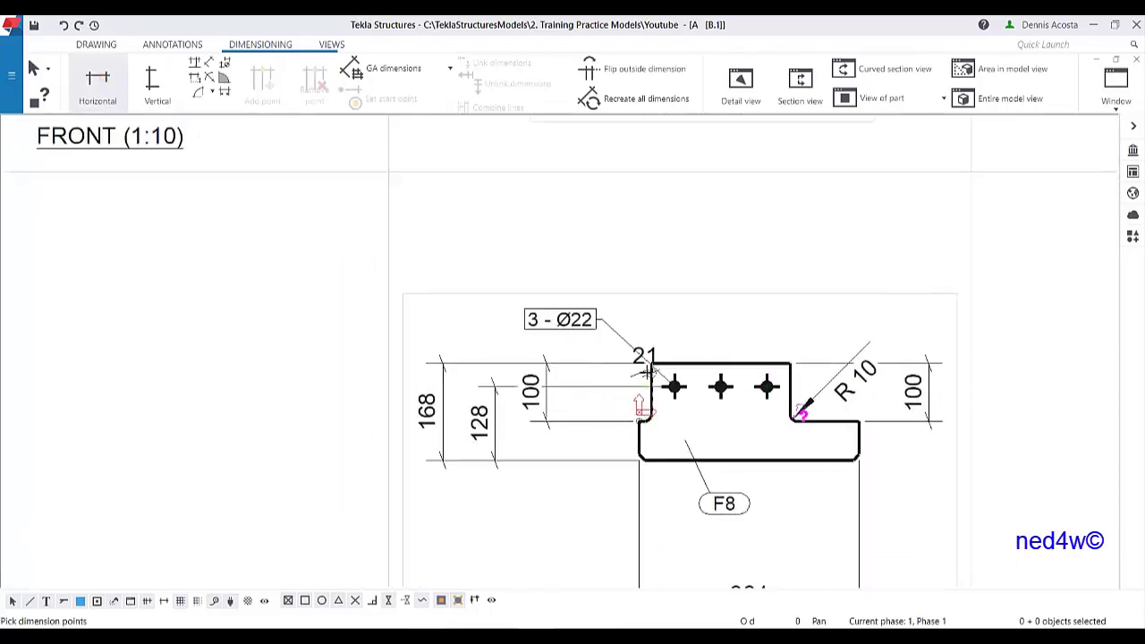
click(790, 363)
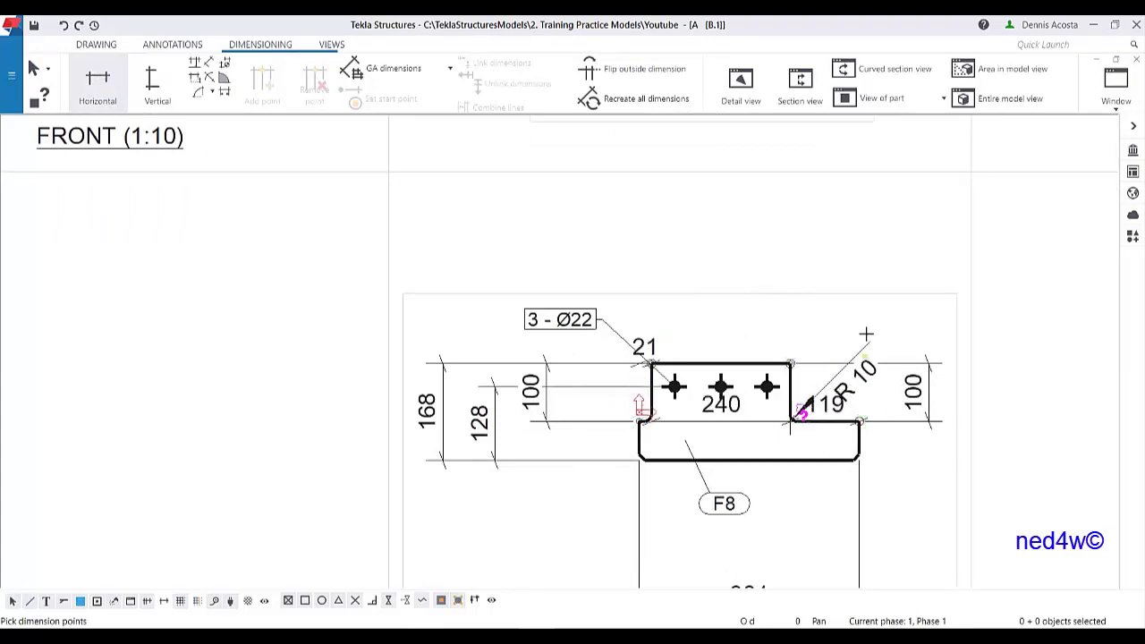
middle_click(842, 248)
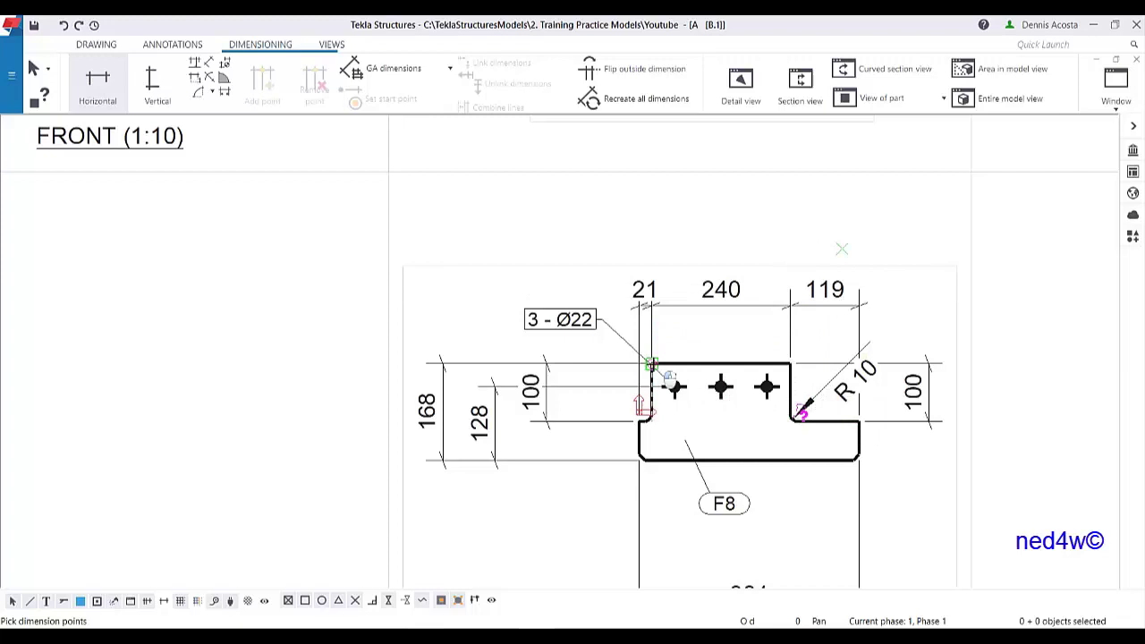
- Add a horizontal dimension line locating the F8 plate's three holes between the ends of the raised top edge
click(676, 386)
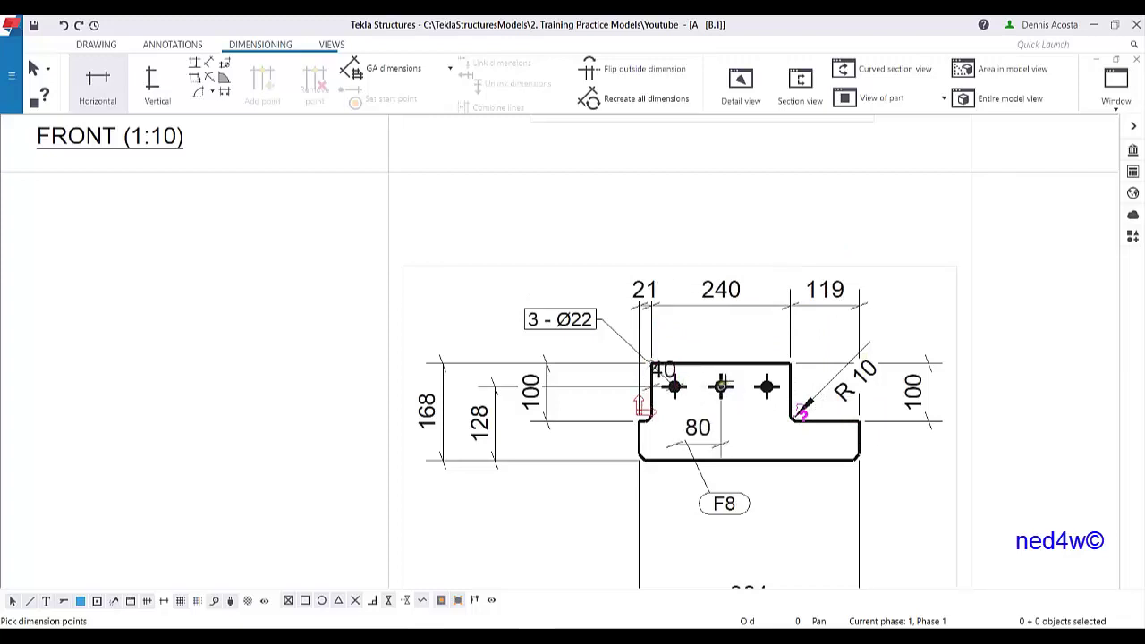
click(721, 387)
click(783, 392)
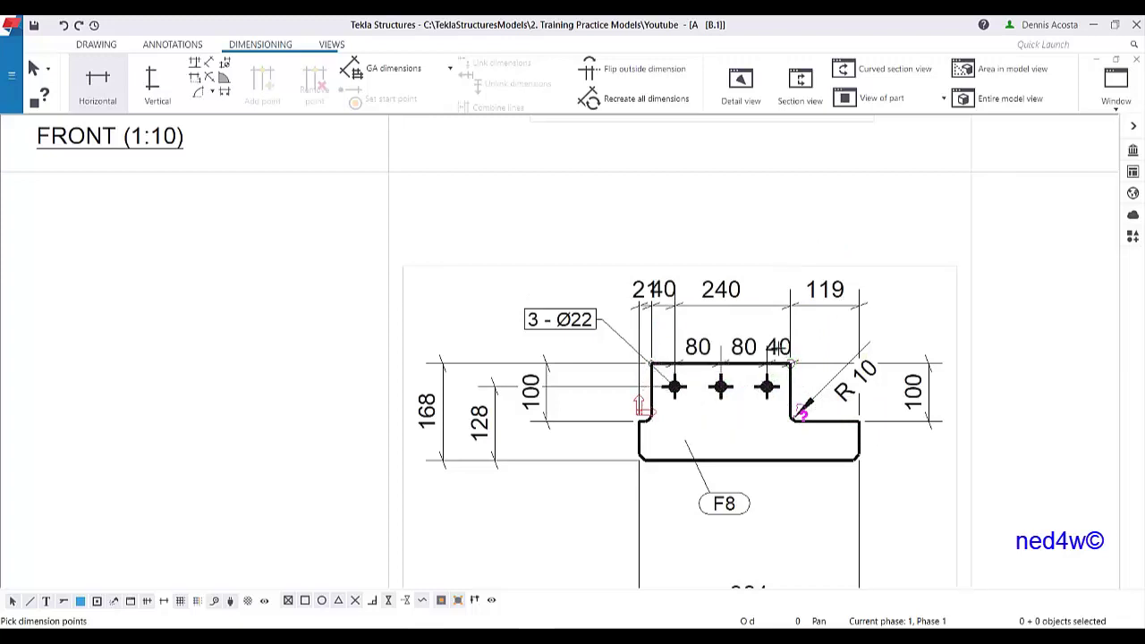
middle_click(773, 335)
right_click(802, 275)
click(826, 288)
- Move the F8 plate's notch dimension line higher and position the hole dimension line between it and the top edge
click(836, 311)
drag(837, 313, 837, 229)
click(779, 254)
drag(778, 253, 761, 284)
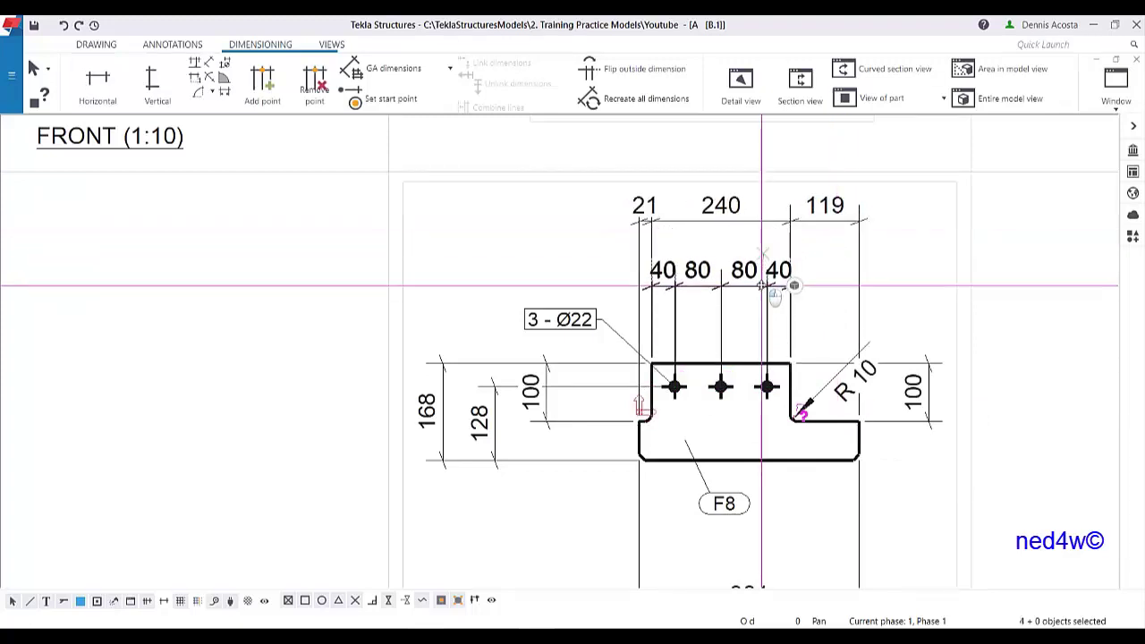
click(754, 222)
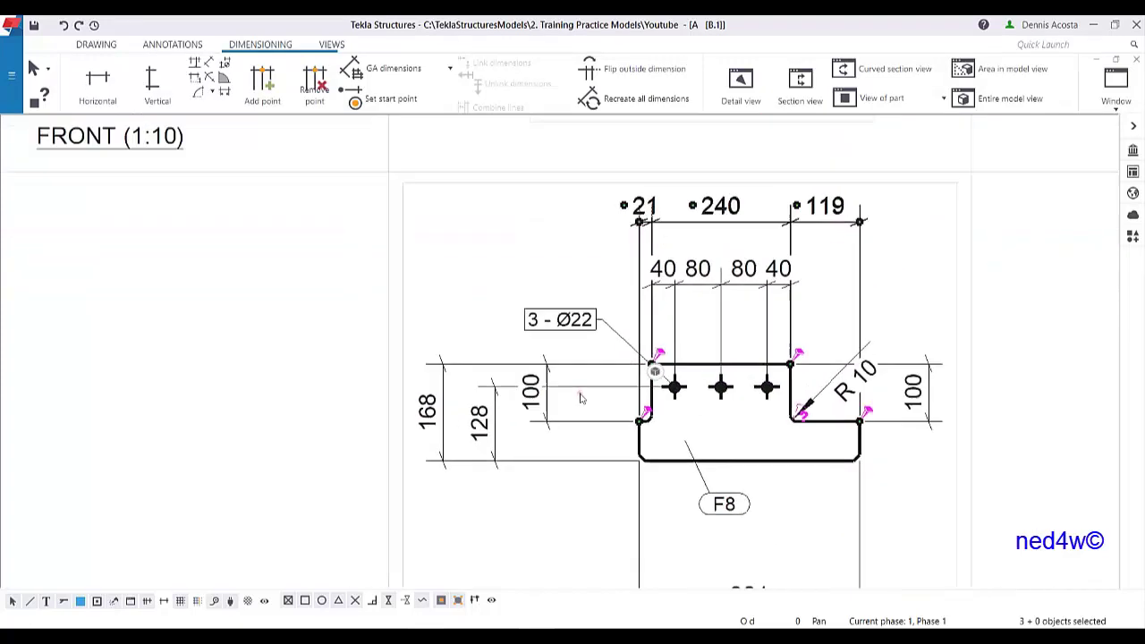
- Add the first hole as a point to the F8 plate's left notch height dimension
right_click(546, 411)
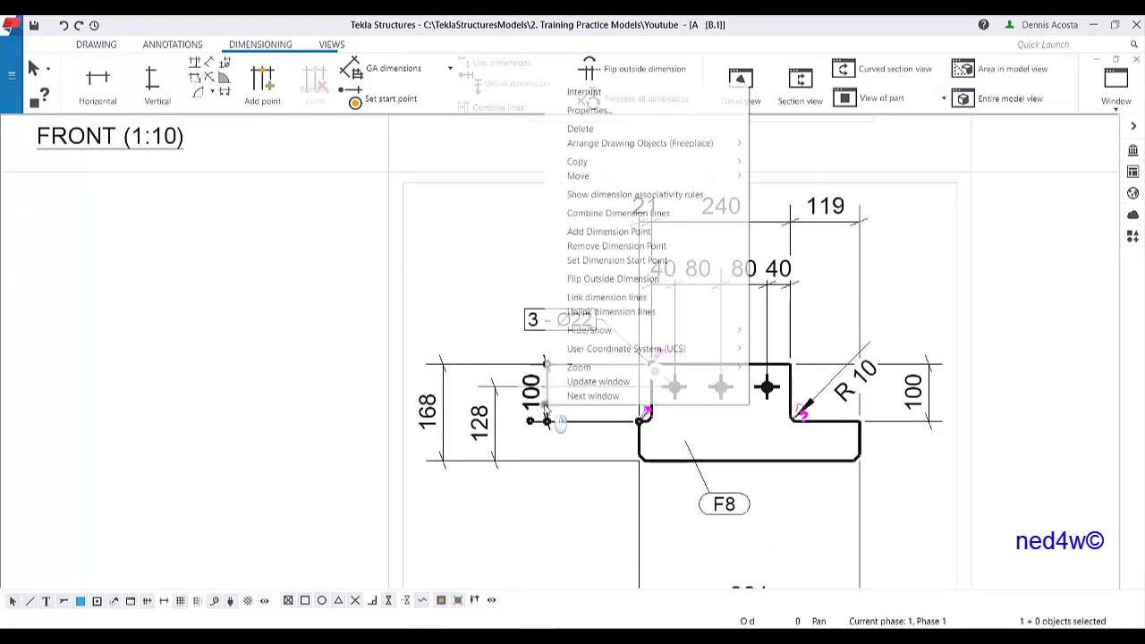
click(613, 232)
click(677, 388)
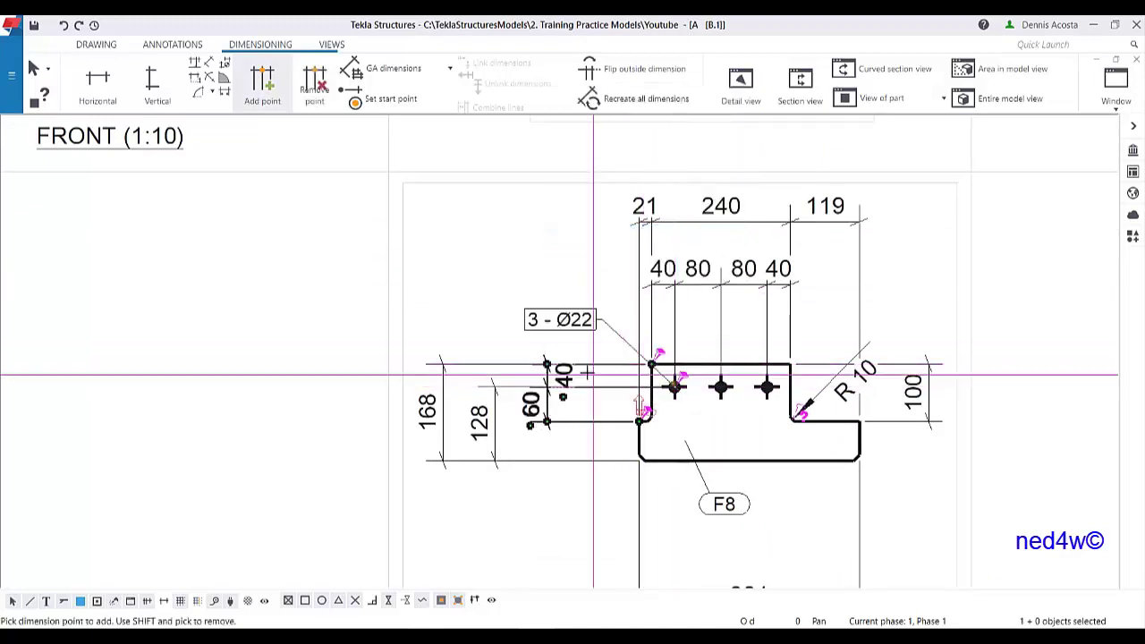
right_click(447, 298)
click(472, 301)
- Add the top left corner of the F8 plate as a point to the 128 dimension line
right_click(497, 389)
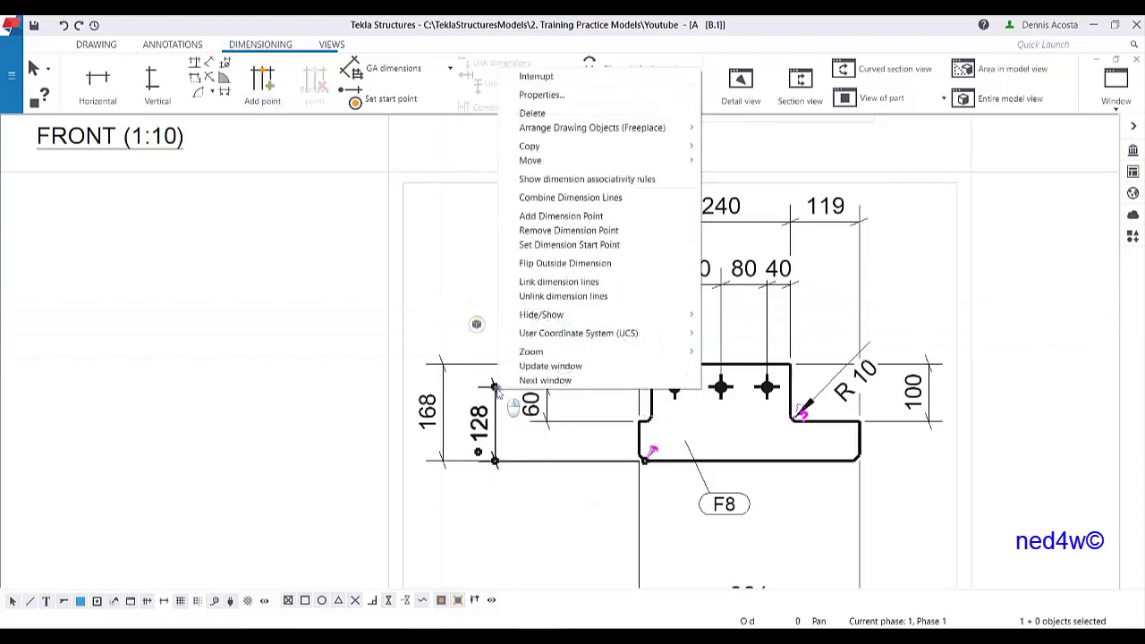
click(561, 216)
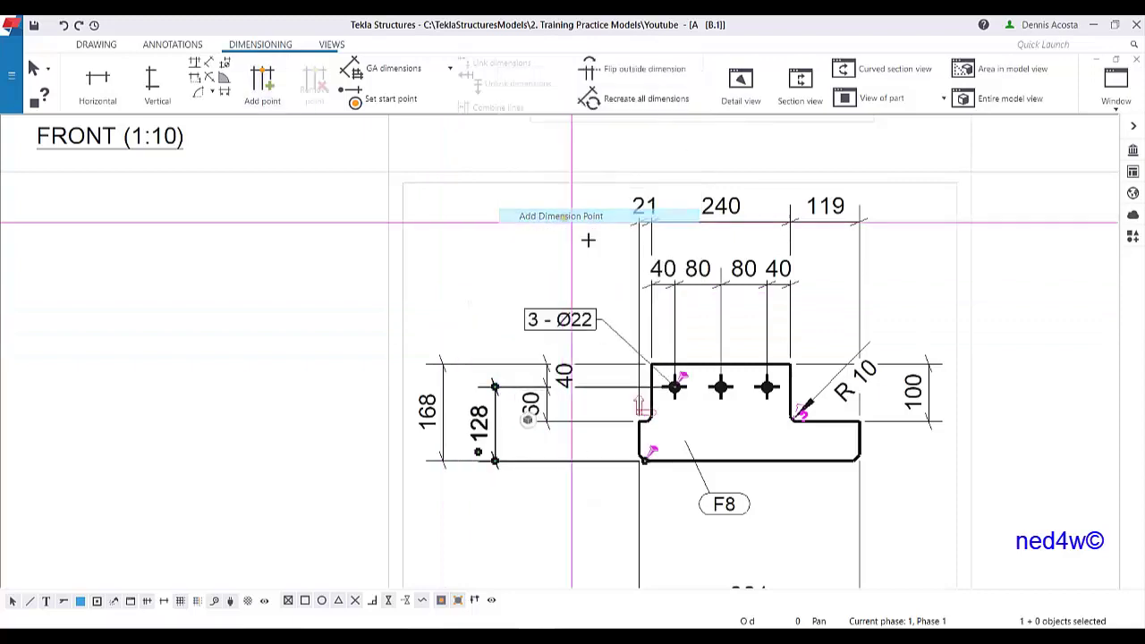
click(651, 364)
right_click(461, 205)
click(476, 208)
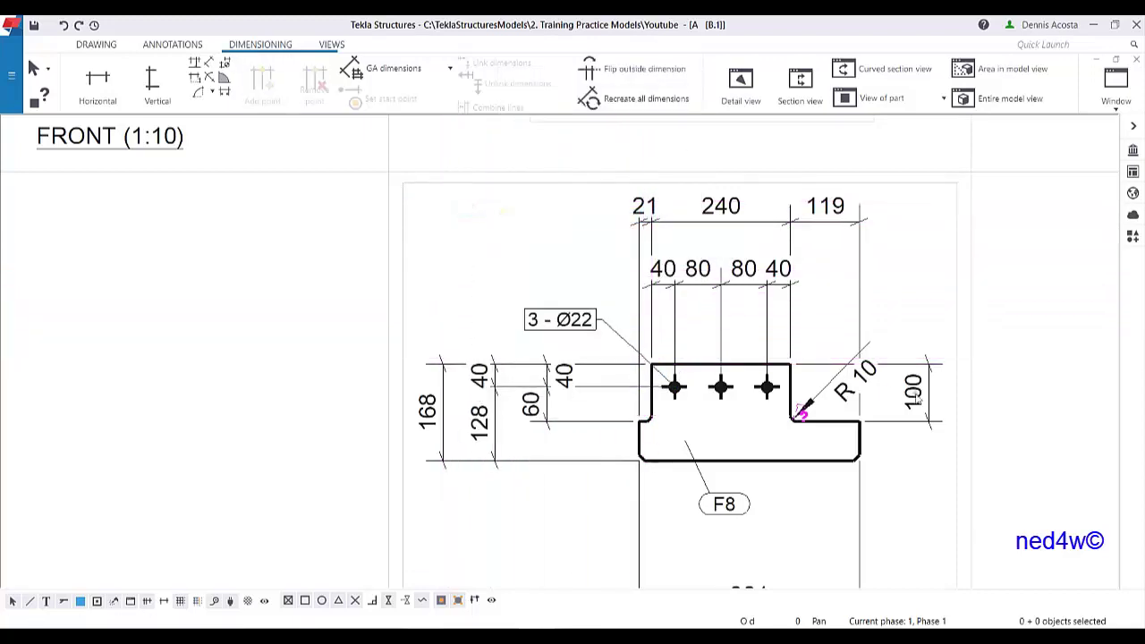
- Add the plate's lower right corner as a point to the F8 right notch height dimension
right_click(946, 442)
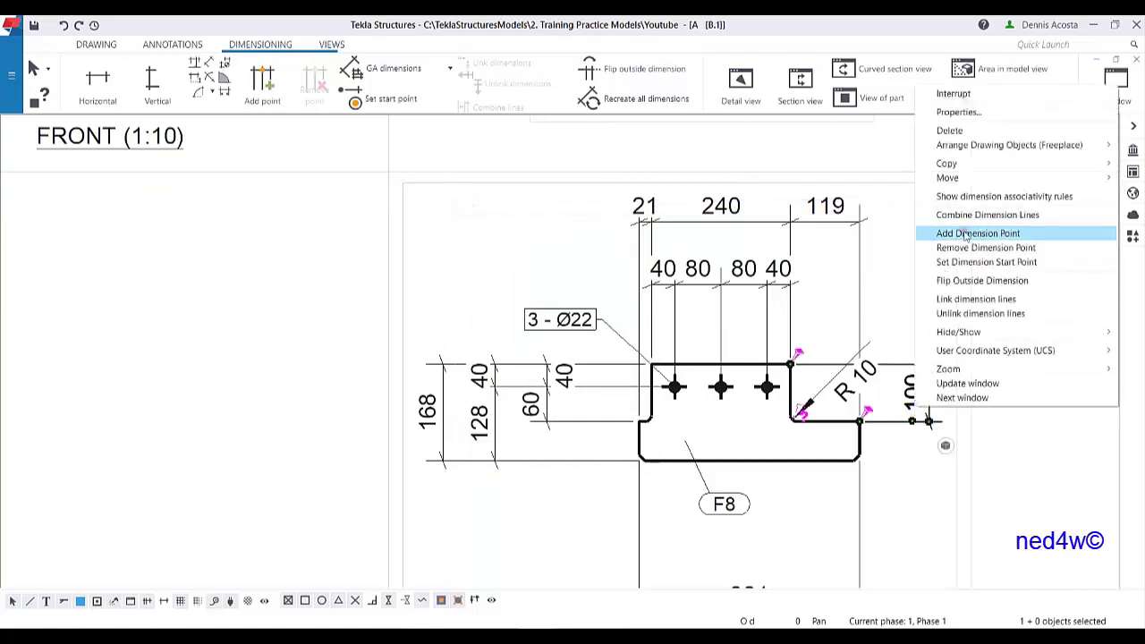
click(971, 231)
click(856, 460)
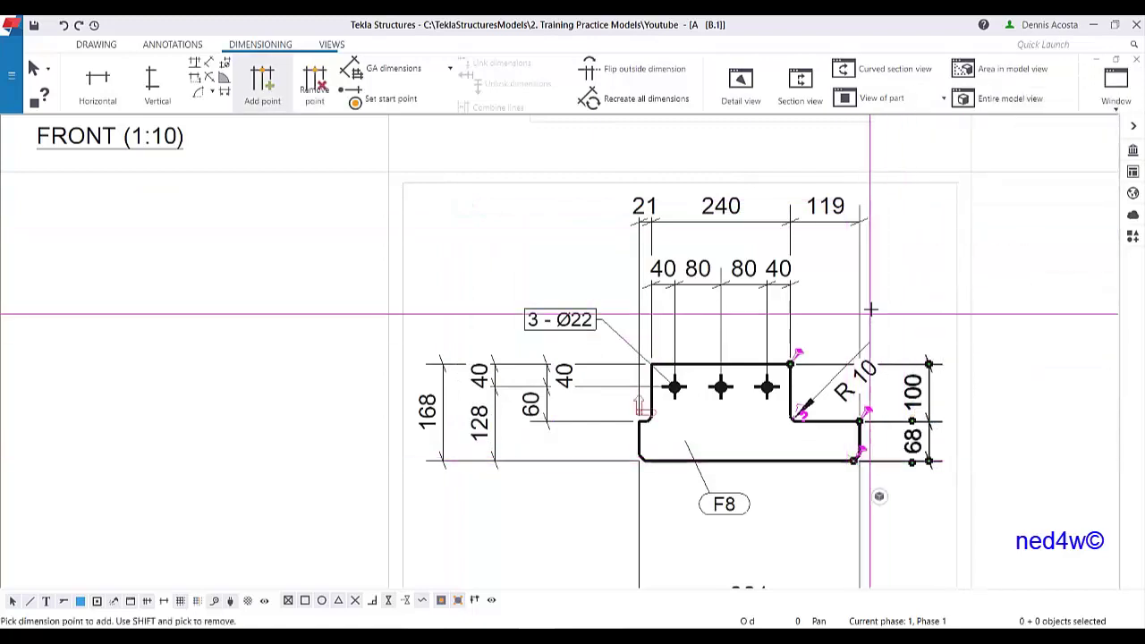
- Dimension the F8 plate's lower left corner chamfer vertically beside the plate and horizontally below it
scroll(622, 460, up, 5)
middle_drag(670, 454, 664, 327)
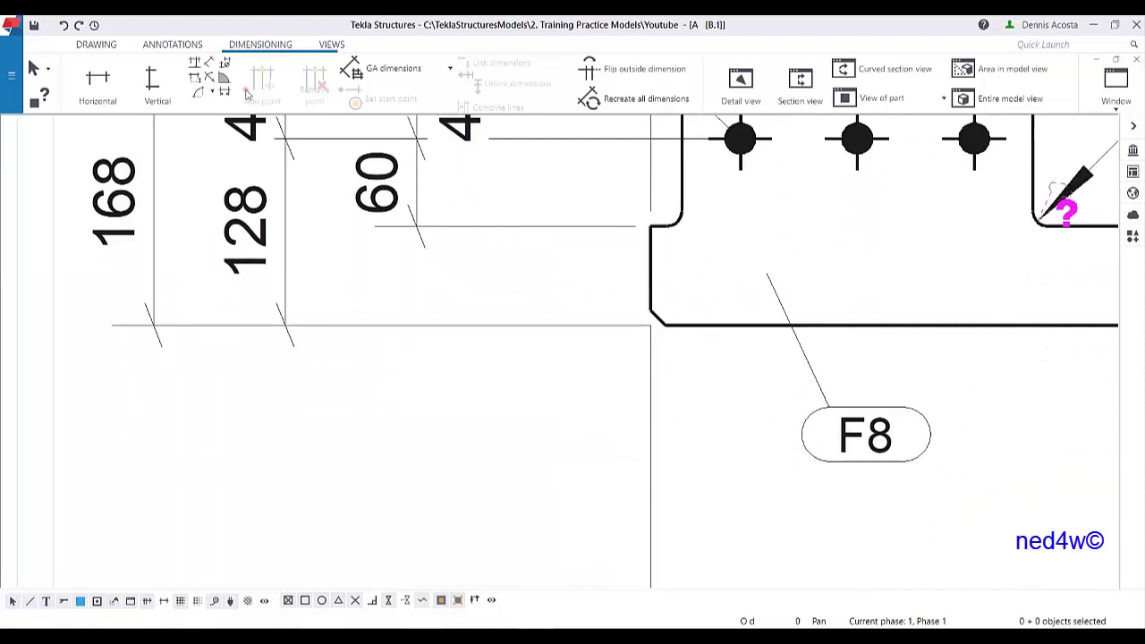
key(v)
click(651, 311)
click(665, 324)
middle_click(476, 383)
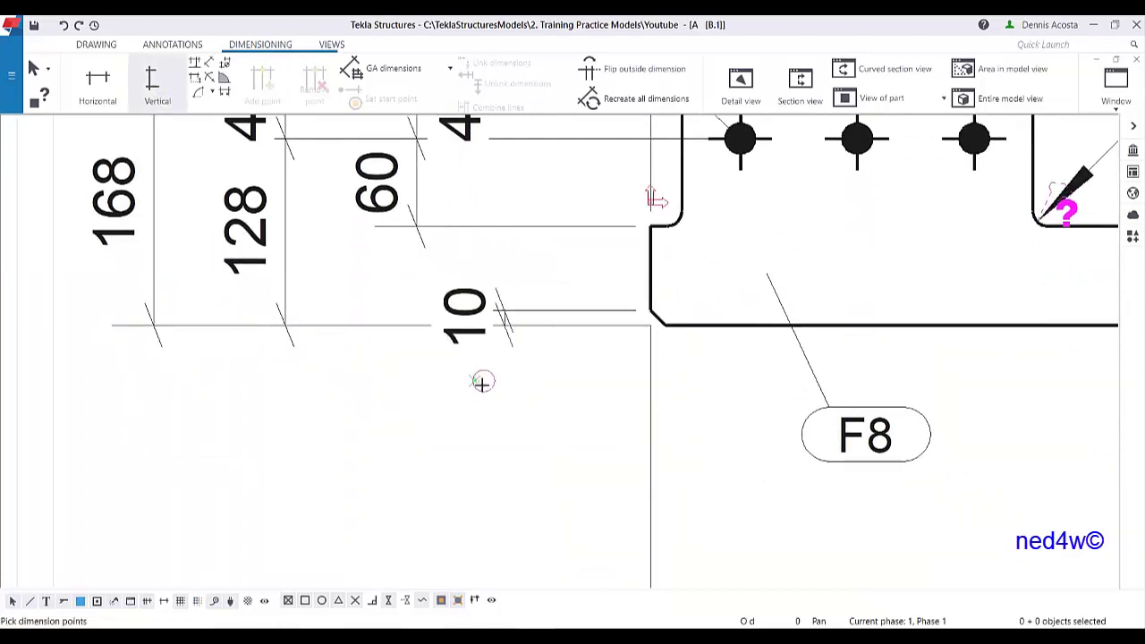
click(81, 85)
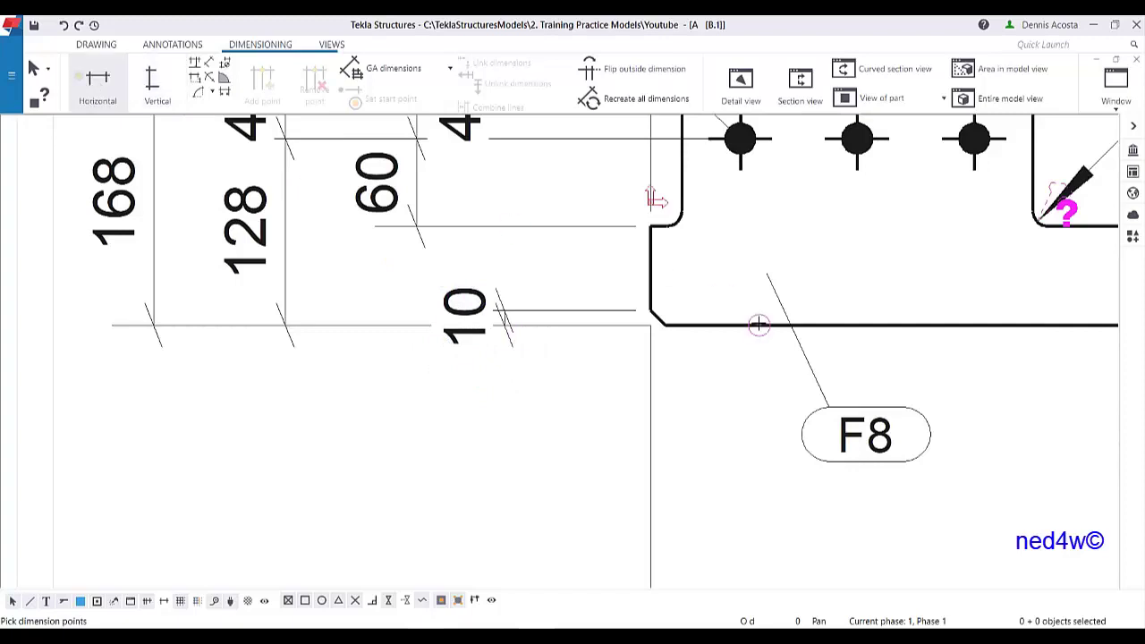
click(649, 309)
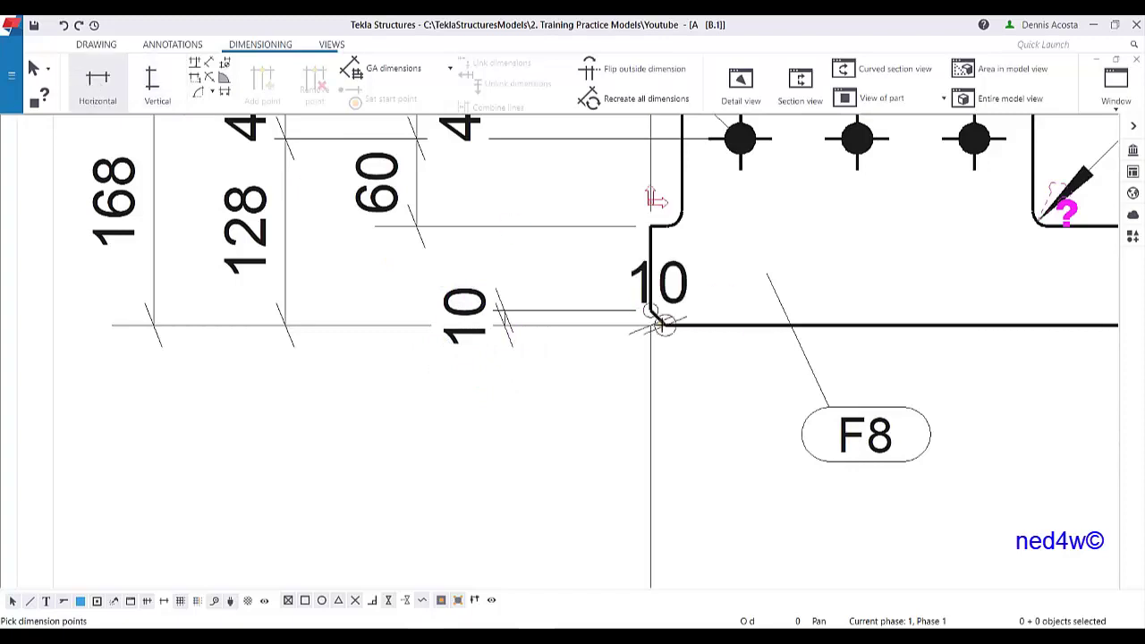
click(667, 344)
middle_click(703, 525)
- Dimension the F8 plate's lower right corner chamfer horizontally below the plate and vertically beside it
scroll(703, 527, down, 3)
middle_drag(909, 480, 620, 373)
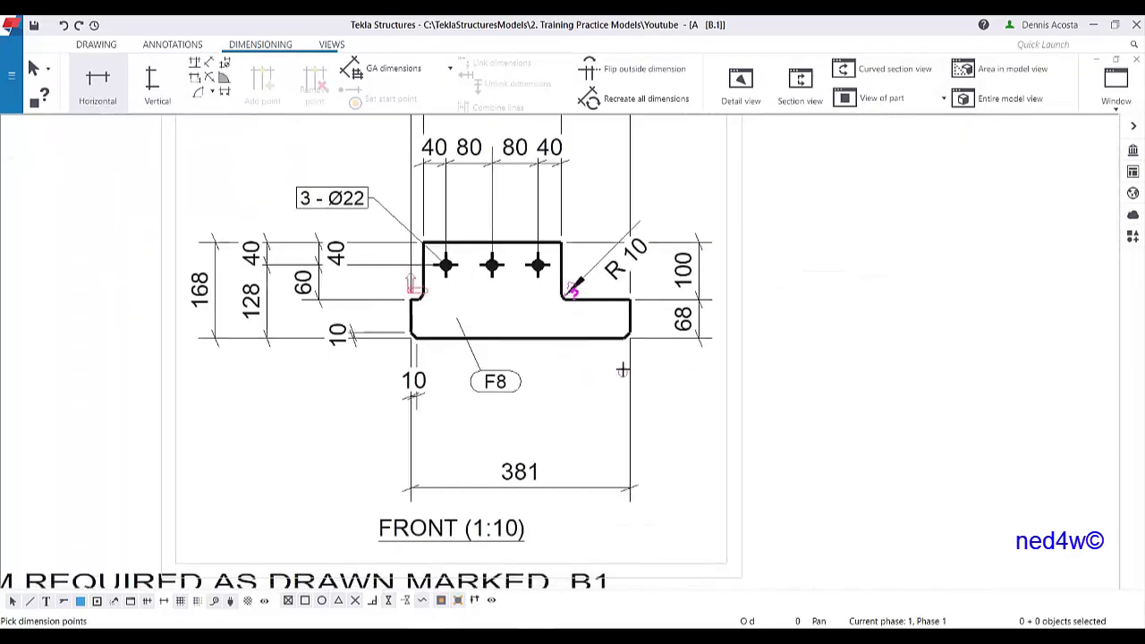
scroll(620, 374, up, 2)
click(632, 413)
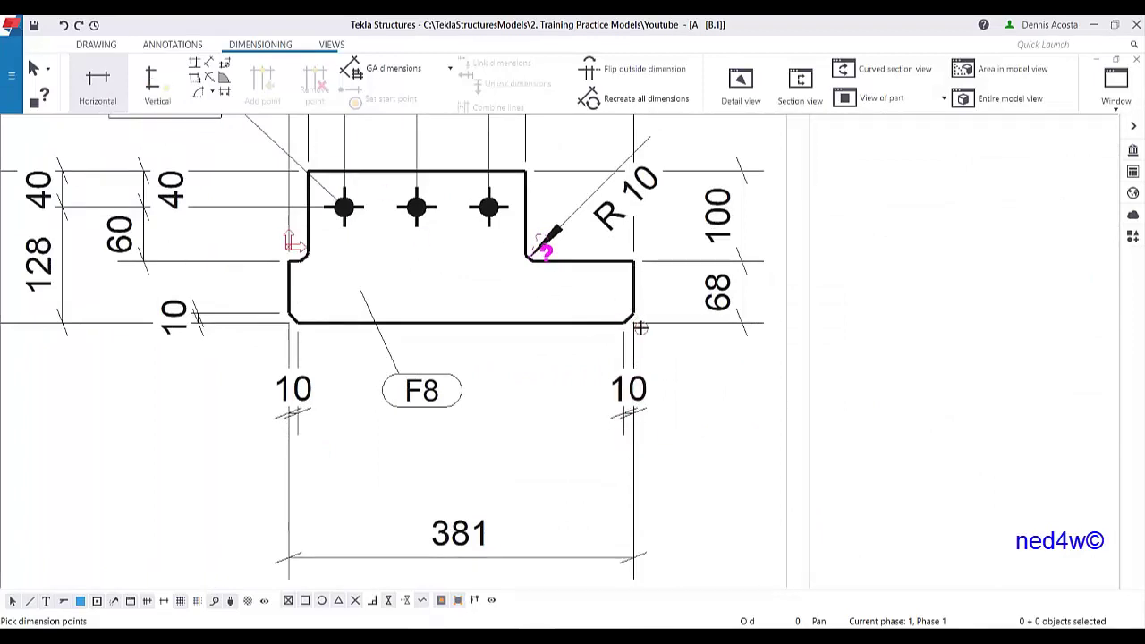
key(v)
click(634, 312)
click(625, 322)
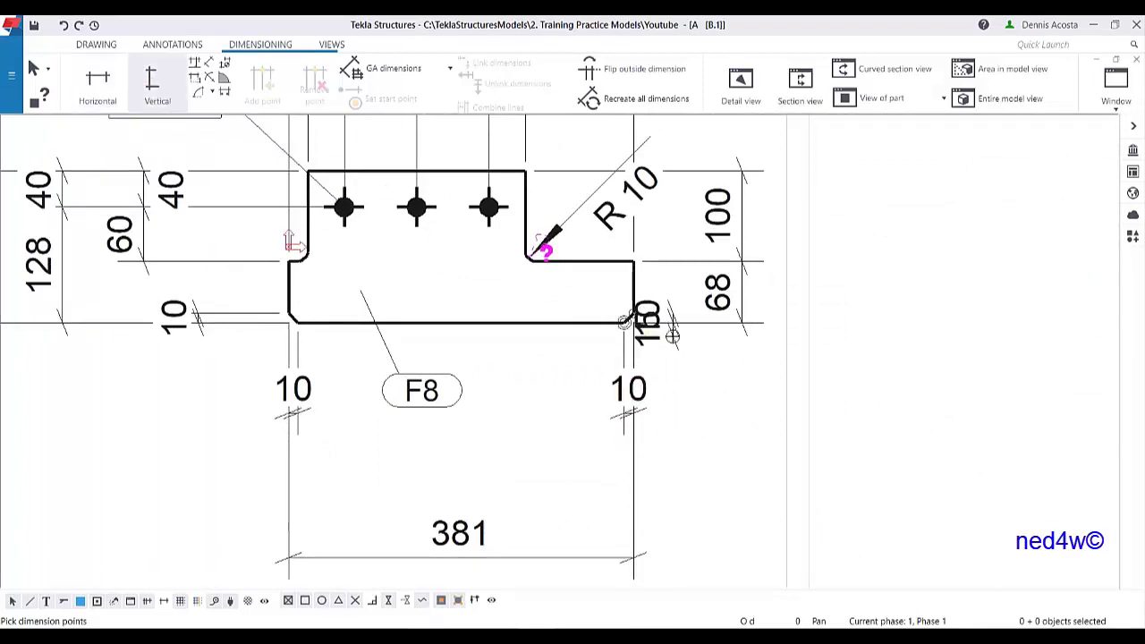
middle_click(673, 326)
key(Escape)
- Space out the F8 dimensions by moving the right height line outward, both horizontal chamfer dimensions down and the left vertical one outward
click(721, 267)
drag(710, 268, 748, 309)
click(631, 385)
drag(632, 385, 633, 452)
click(295, 388)
drag(259, 386, 259, 443)
drag(183, 309, 143, 307)
click(201, 407)
- Move the F8 single-part views slightly up and left, clear of the title block
scroll(295, 476, down, 2)
middle_drag(339, 476, 438, 494)
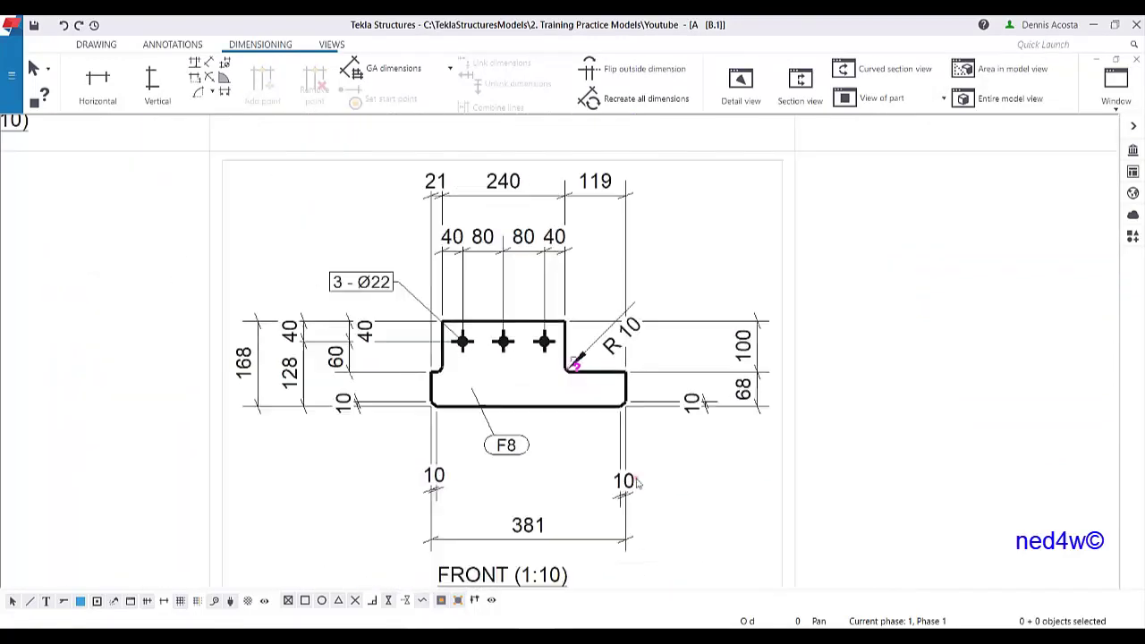
scroll(635, 467, down, 3)
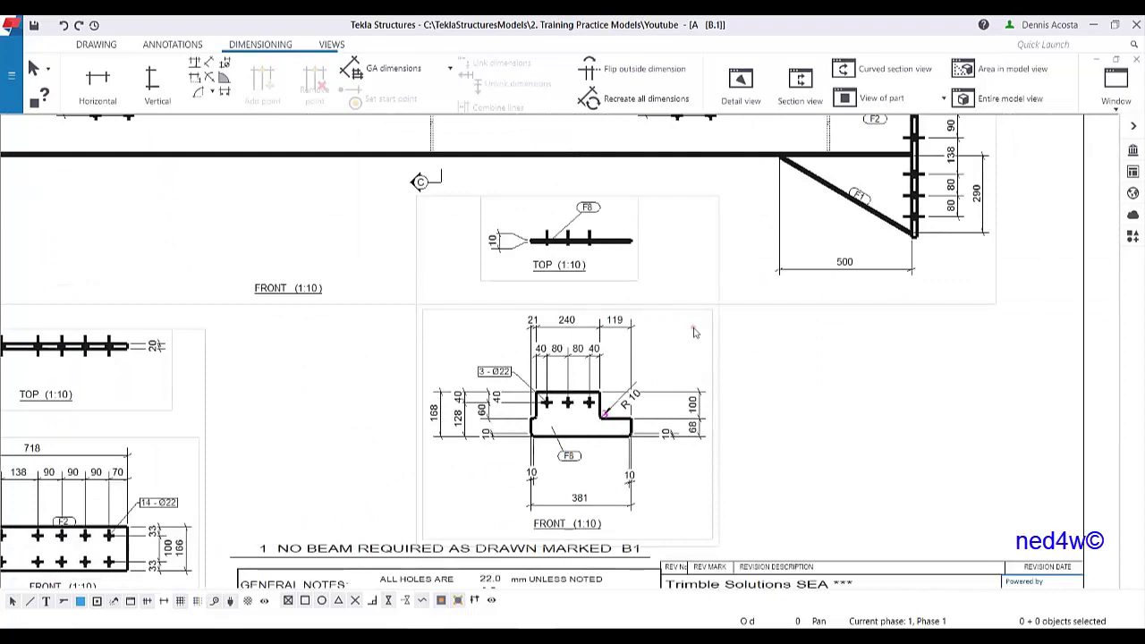
scroll(707, 407, down, 3)
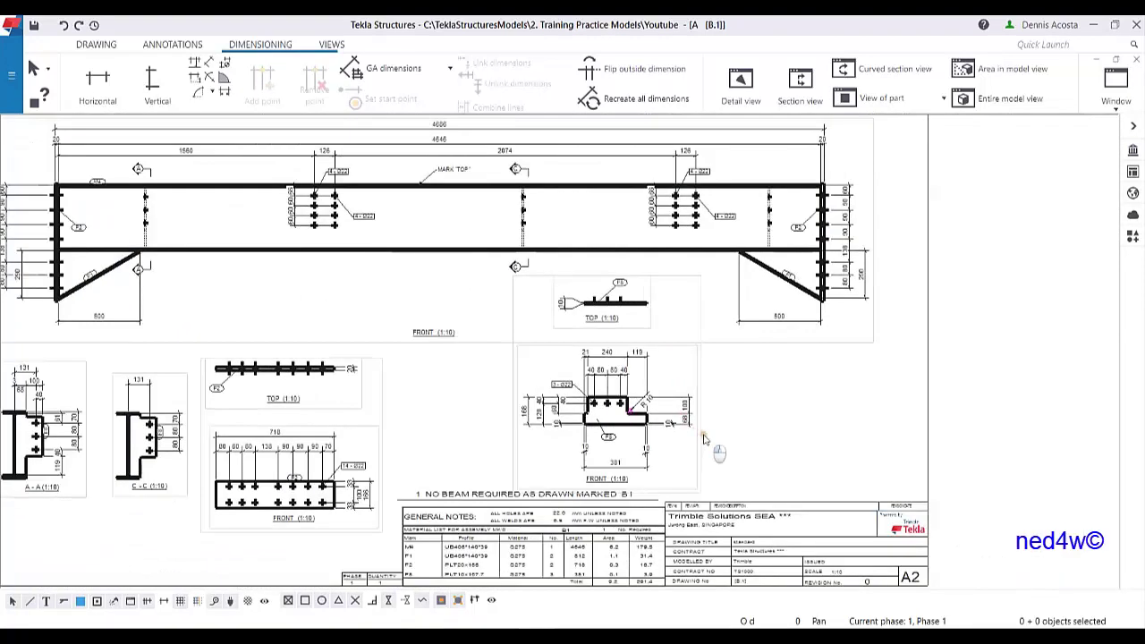
drag(701, 440, 692, 431)
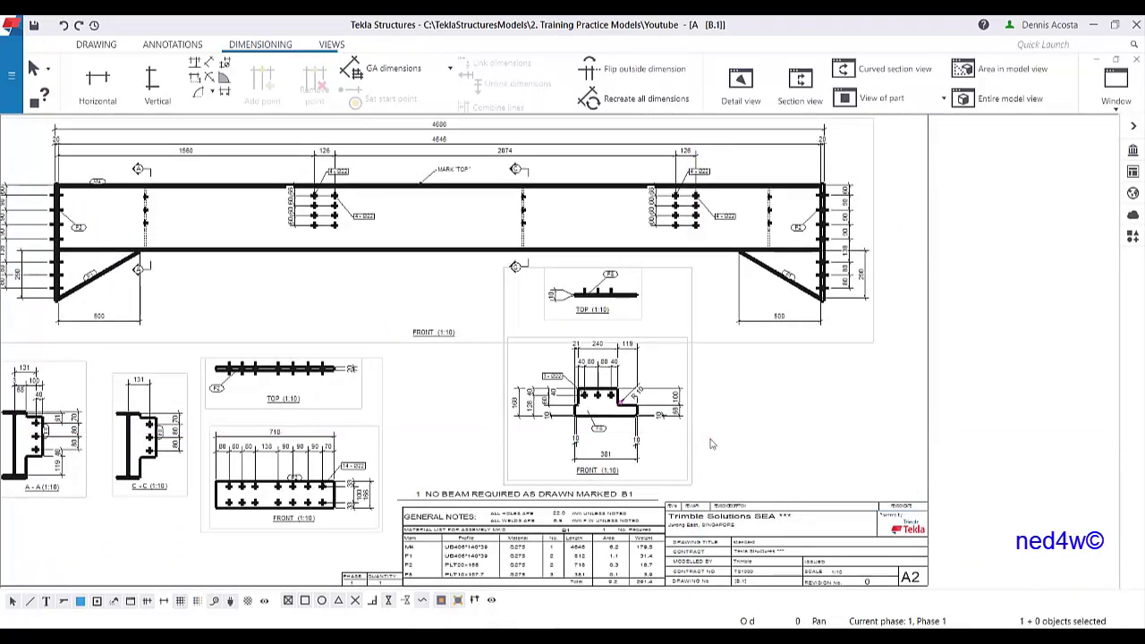
- Delete the top views of the F8 and F2 plates from the drawing
scroll(738, 456, down, 2)
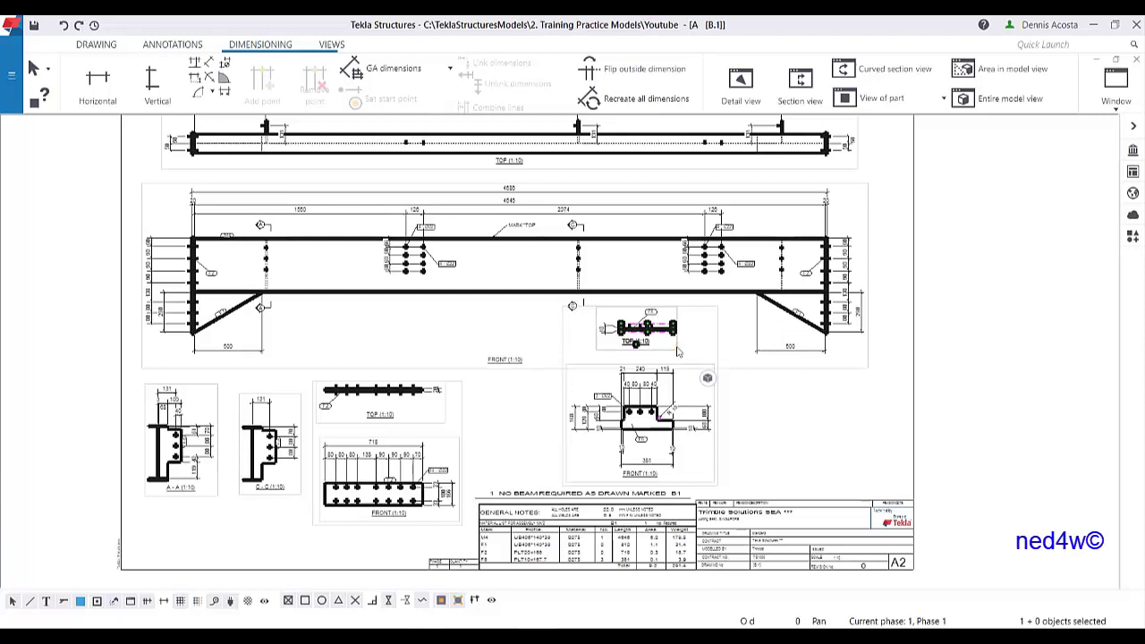
key(Delete)
scroll(679, 407, up, 3)
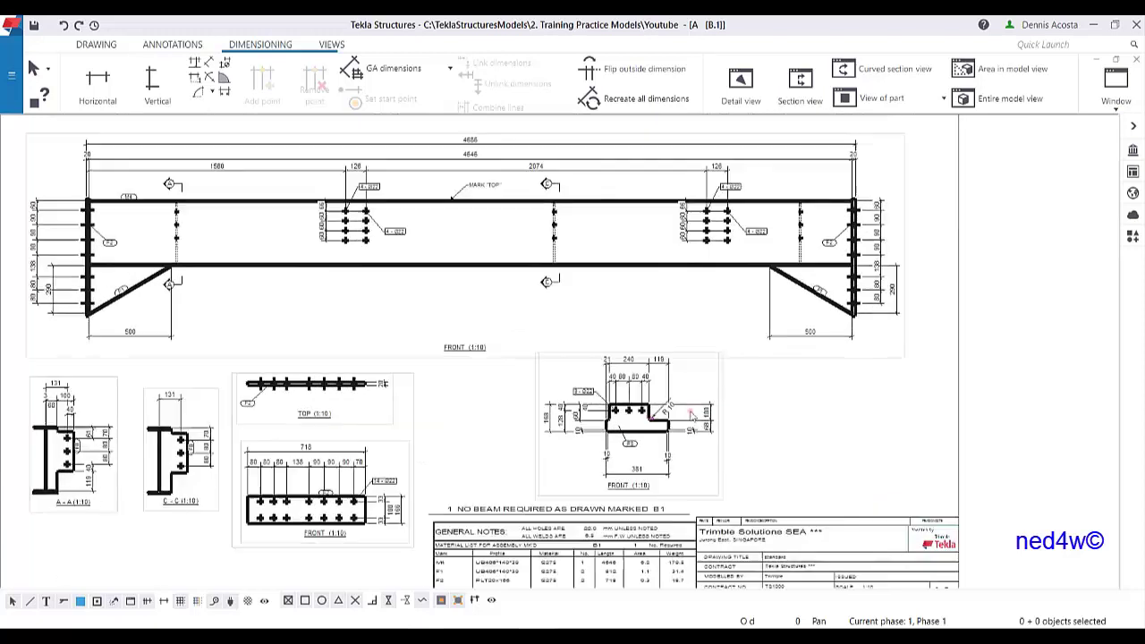
middle_drag(321, 428, 538, 371)
click(520, 366)
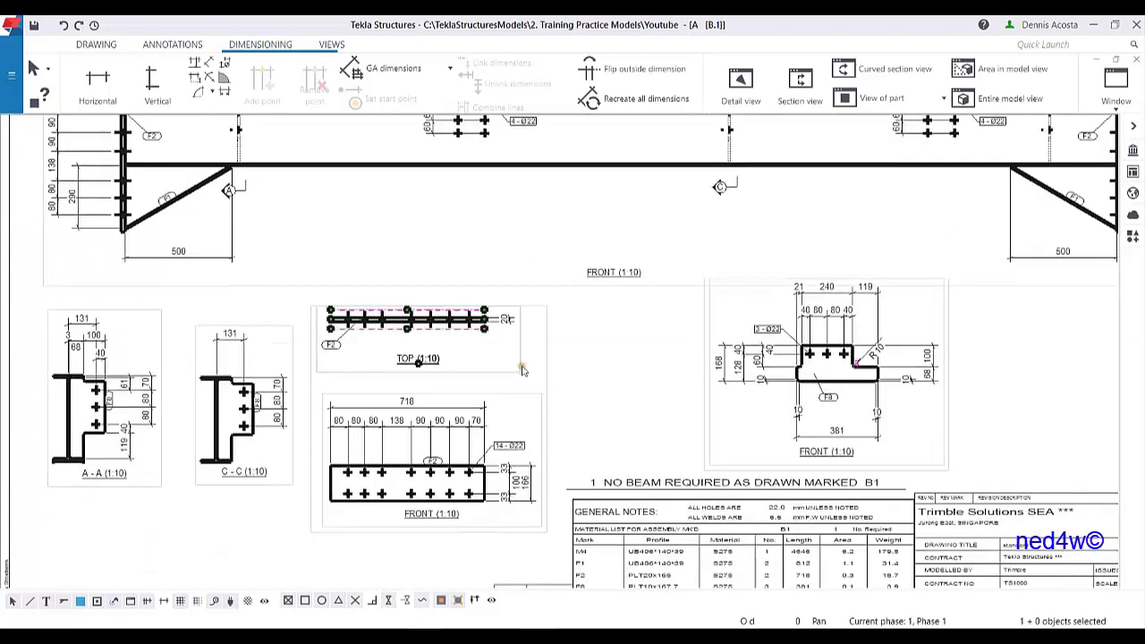
key(Delete)
- Move the F2 plate's front view up level with the section views and slightly away from section C-C
click(547, 415)
drag(550, 418, 541, 329)
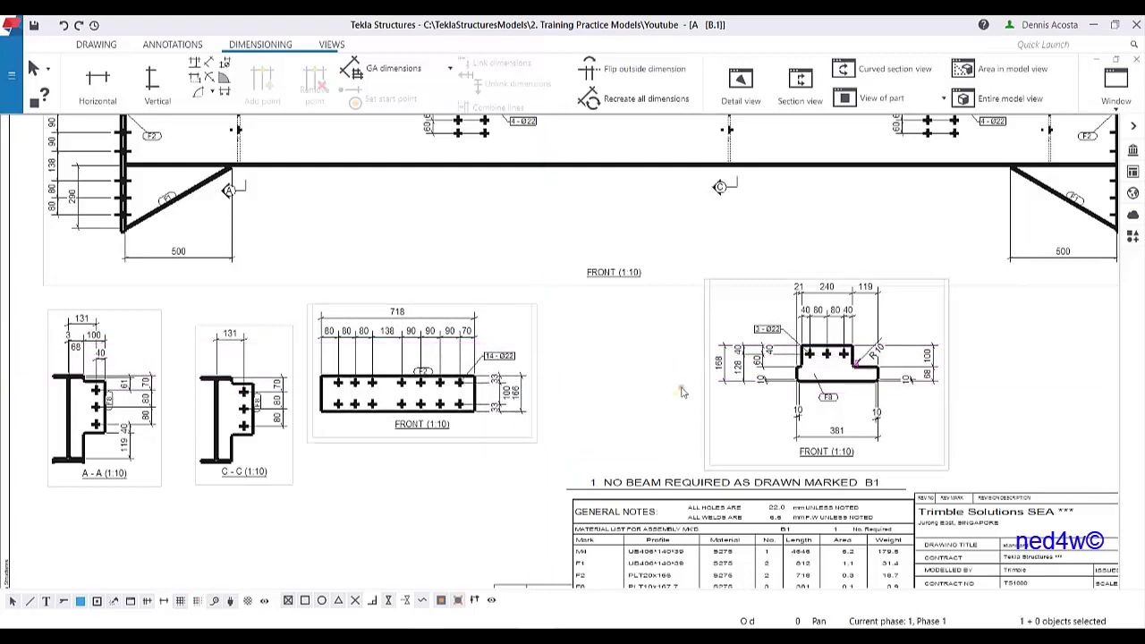
scroll(614, 382, down, 3)
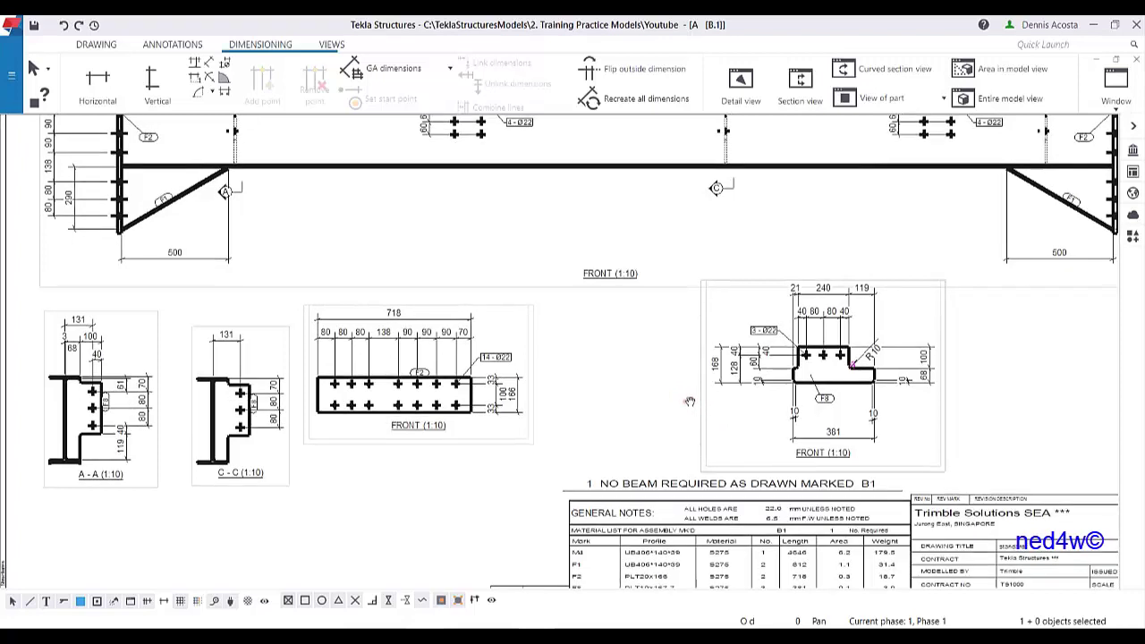
drag(535, 420, 559, 428)
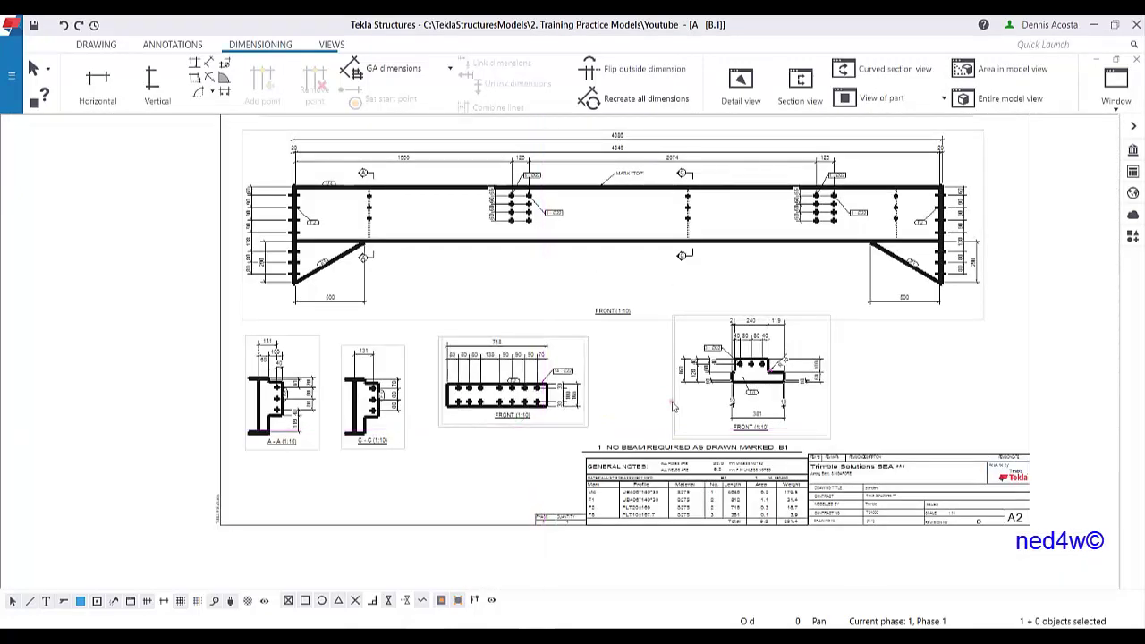
click(839, 411)
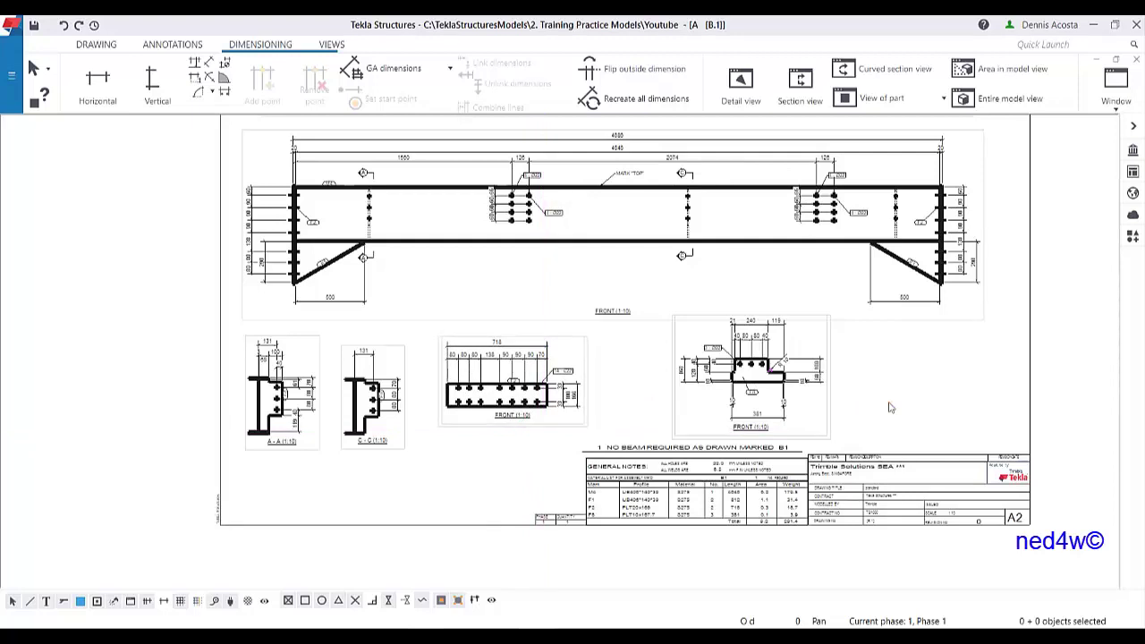
- Create single-part views of the sloping F1 part at the right end of the beam's front view
mouse_move(890, 408)
middle_down()
mouse_move(582, 391)
mouse_move(695, 429)
middle_up()
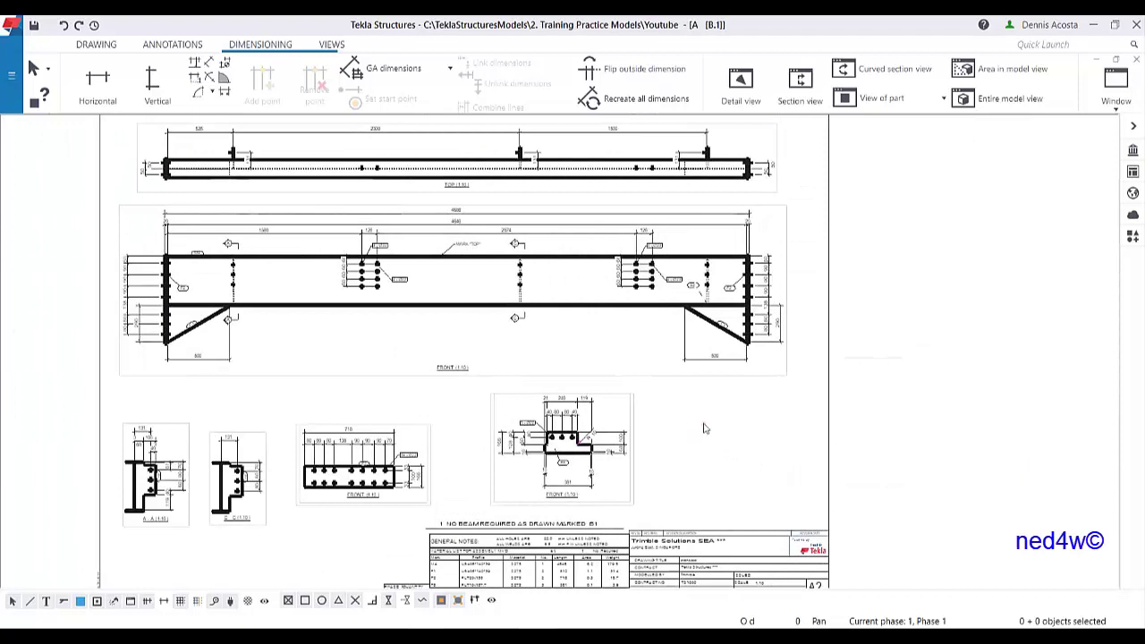
middle_drag(698, 403, 637, 341)
click(611, 255)
scroll(611, 255, up, 8)
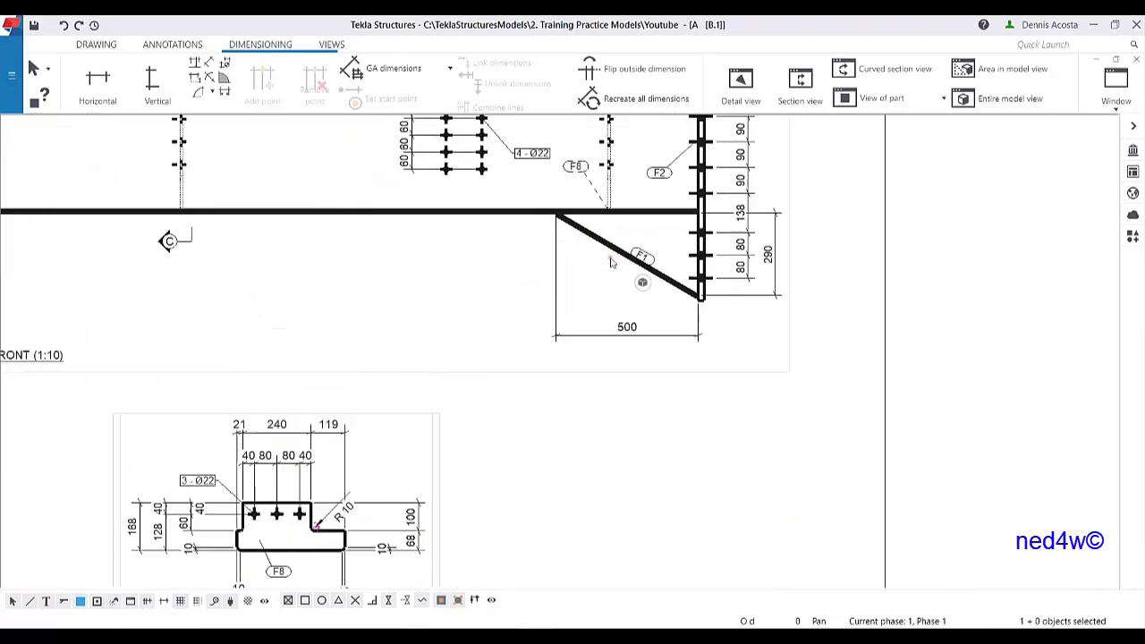
right_click(613, 254)
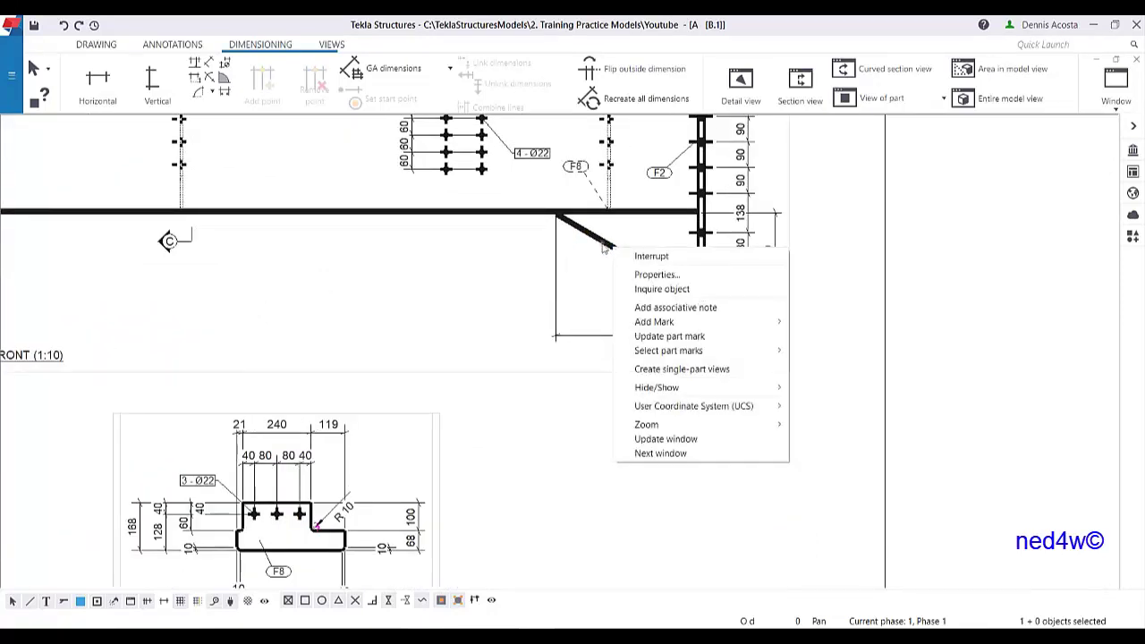
click(716, 368)
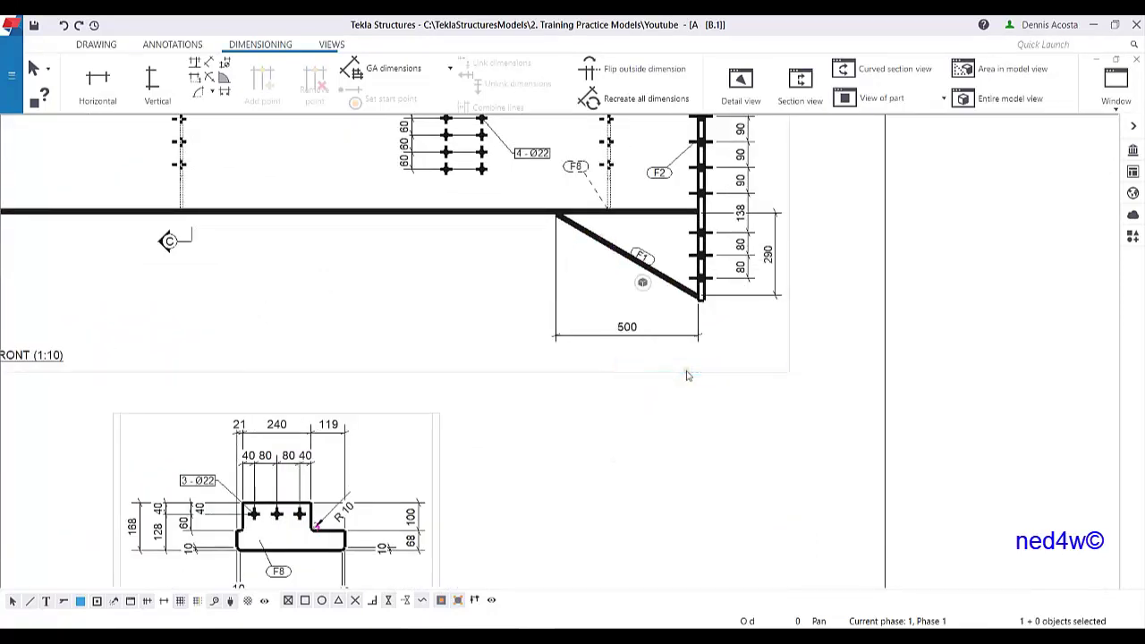
- Move the new F1 single-part views onto the sheet beside the F8 view, above the title block
scroll(467, 376, down, 5)
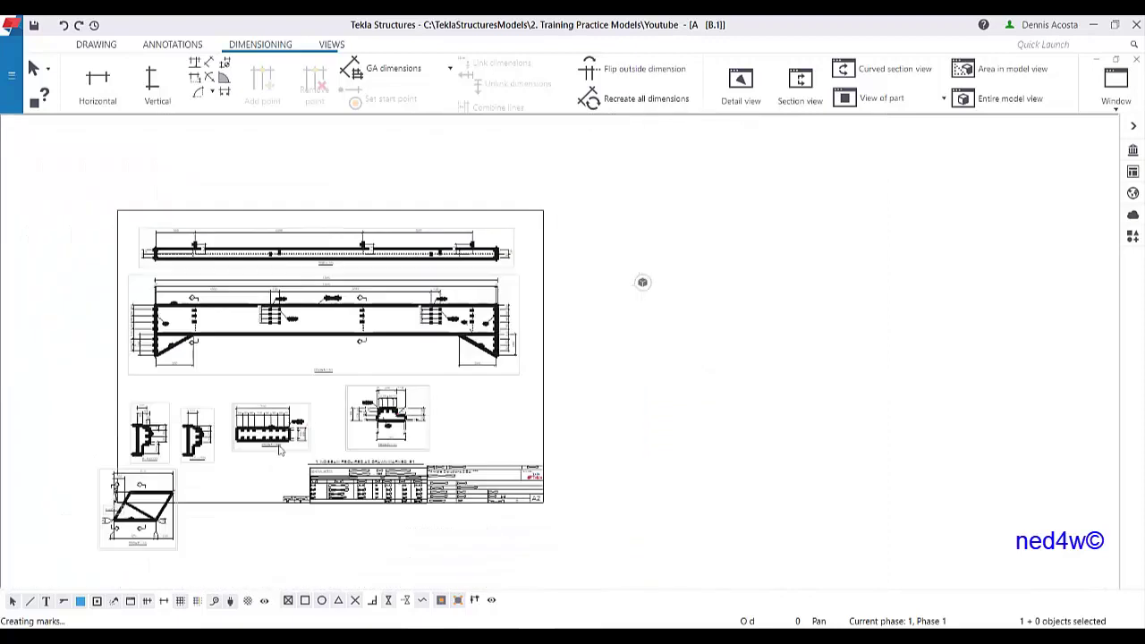
drag(164, 552, 537, 447)
scroll(504, 400, up, 5)
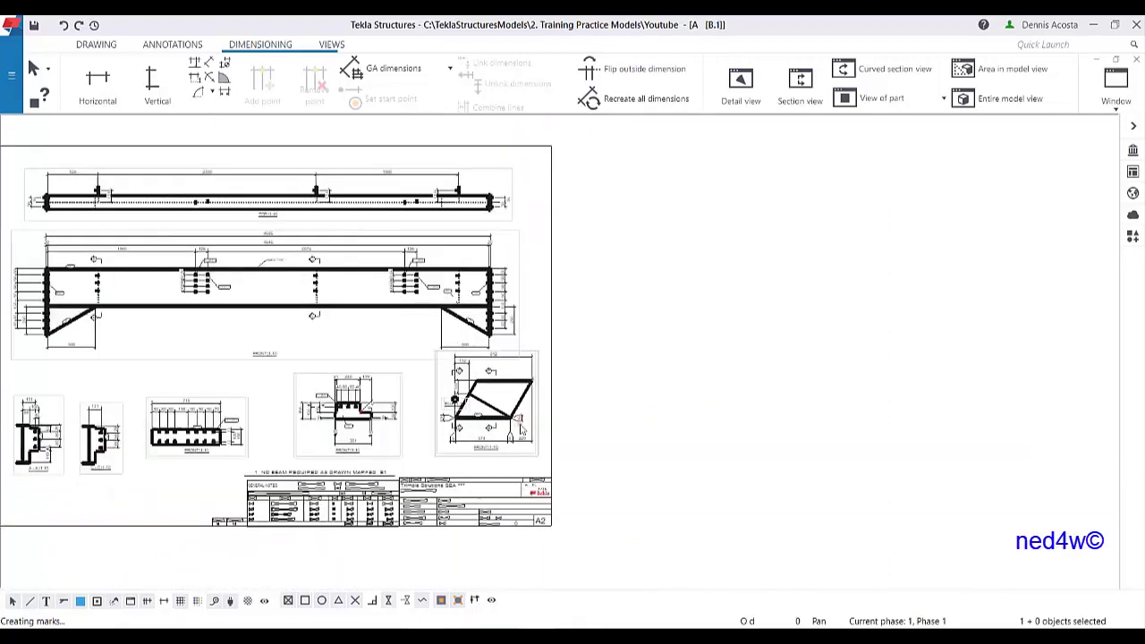
middle_drag(596, 405, 632, 406)
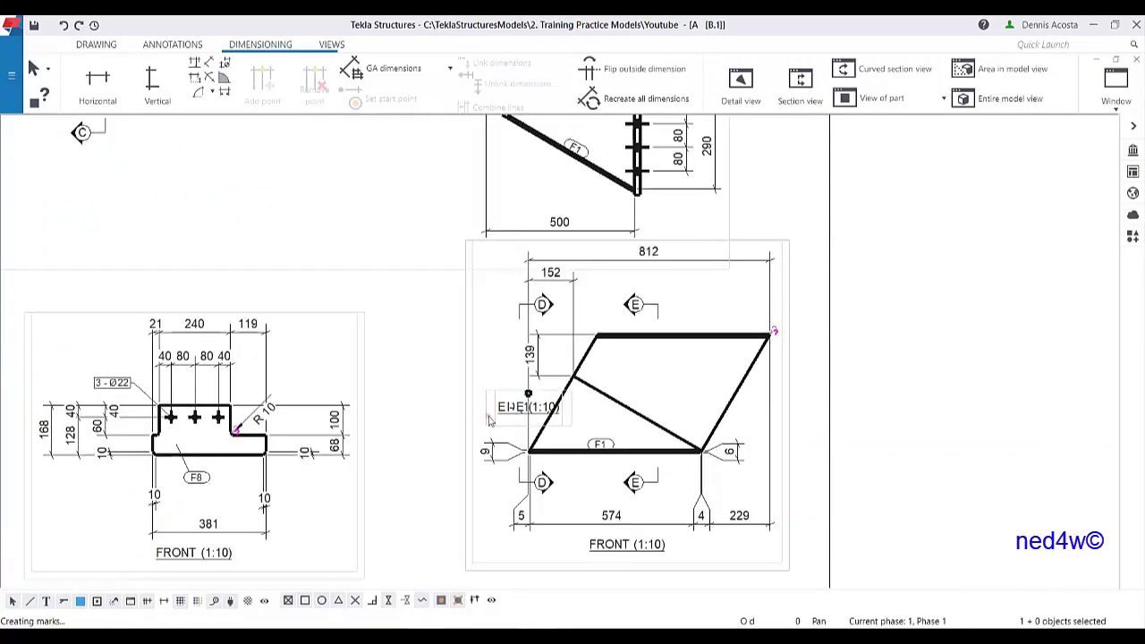
- Delete the two overlapping D-D and E-E section views beside the F1 front view
key(Delete)
click(496, 423)
key(Delete)
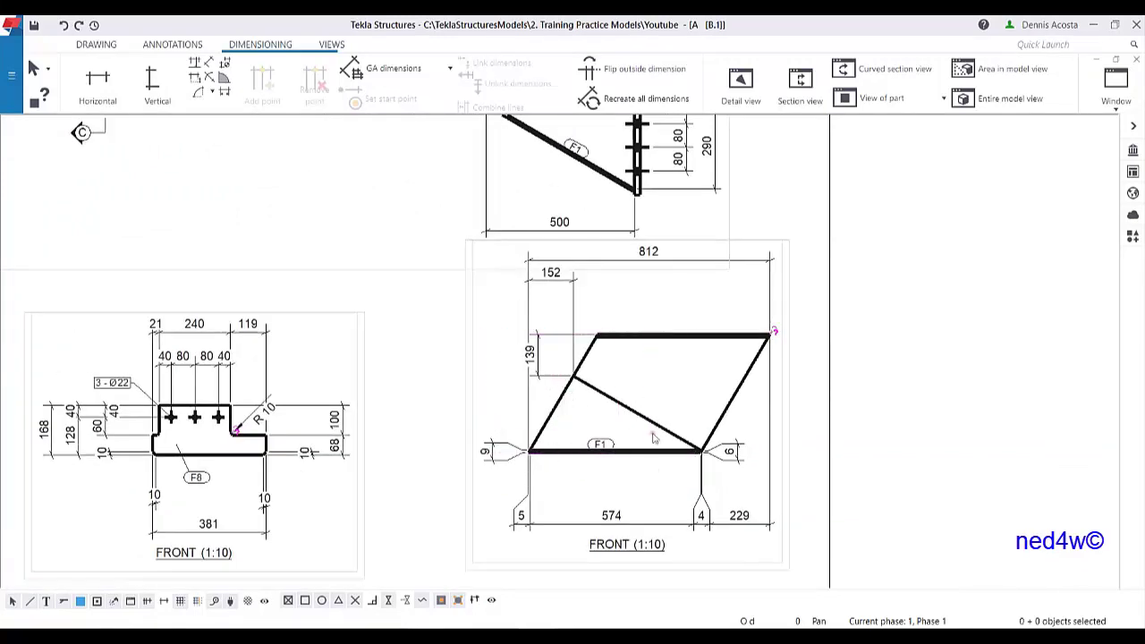
- Move the F1 front view down and left, clear of the beam's 500 dimension
scroll(653, 434, down, 2)
click(689, 438)
drag(691, 438, 659, 462)
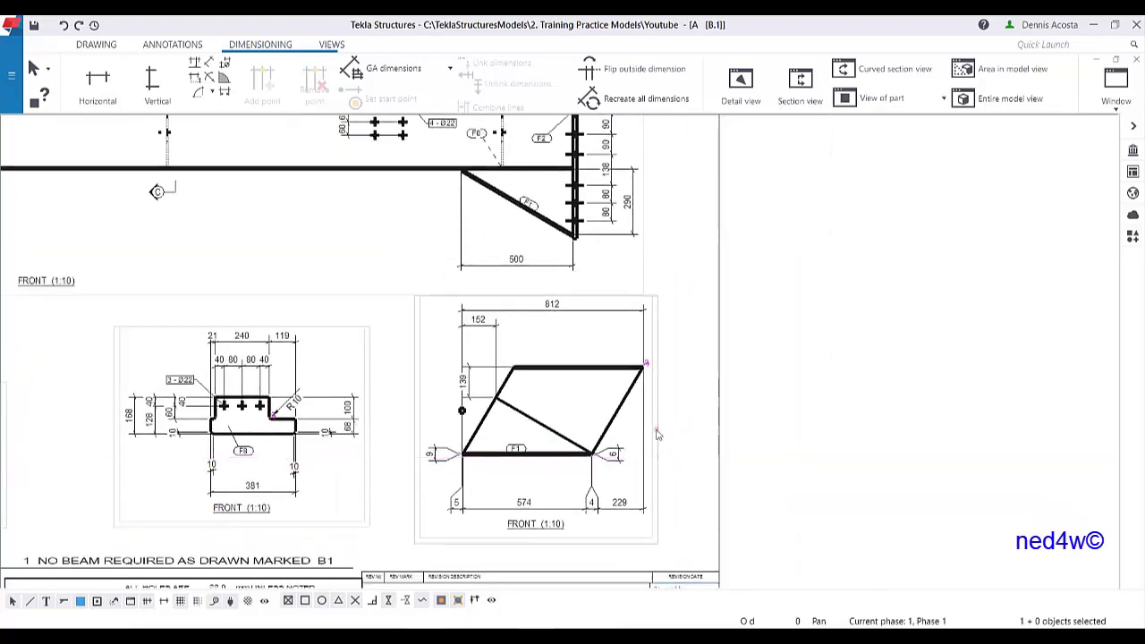
- Set the part representation of the F1 front view to Exact in its view properties
click(652, 434)
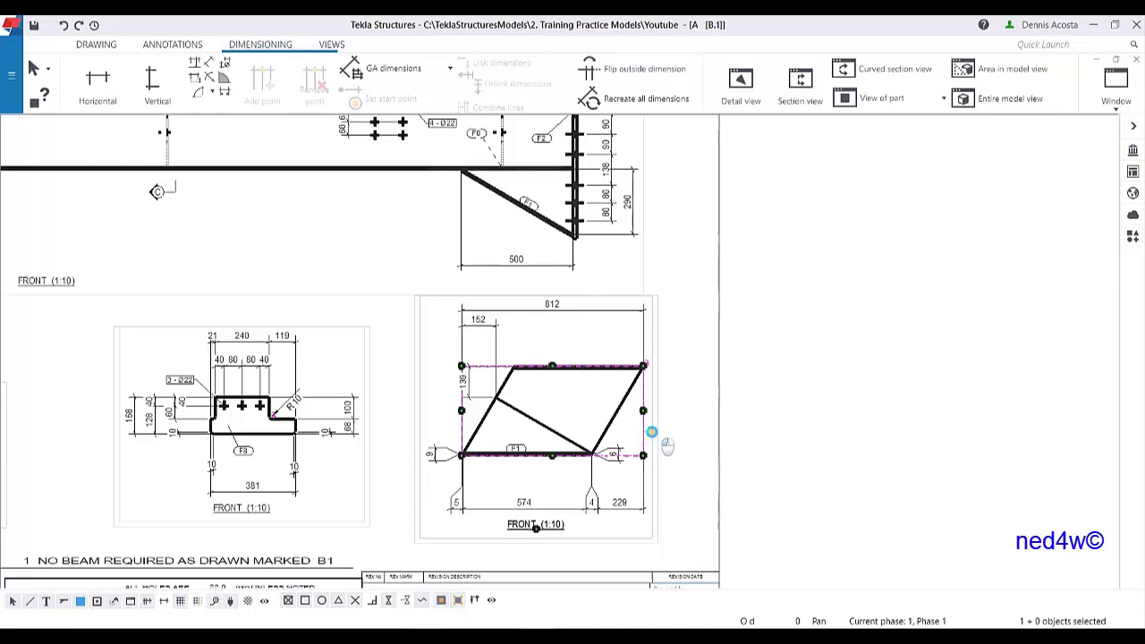
double_click(652, 433)
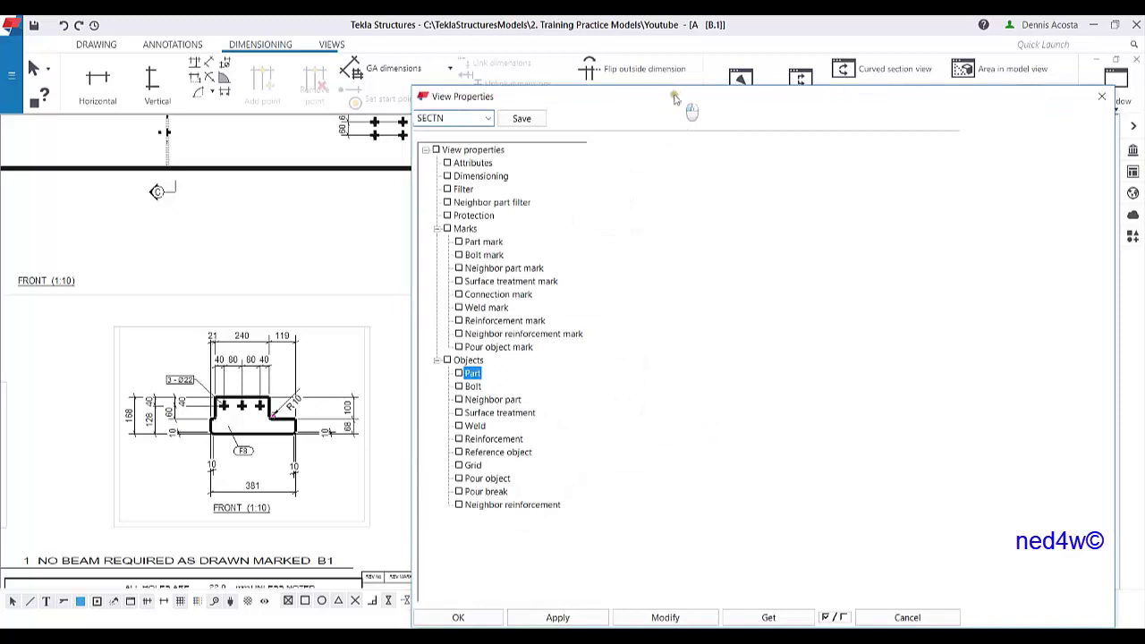
drag(678, 96, 848, 70)
middle_drag(480, 362, 321, 354)
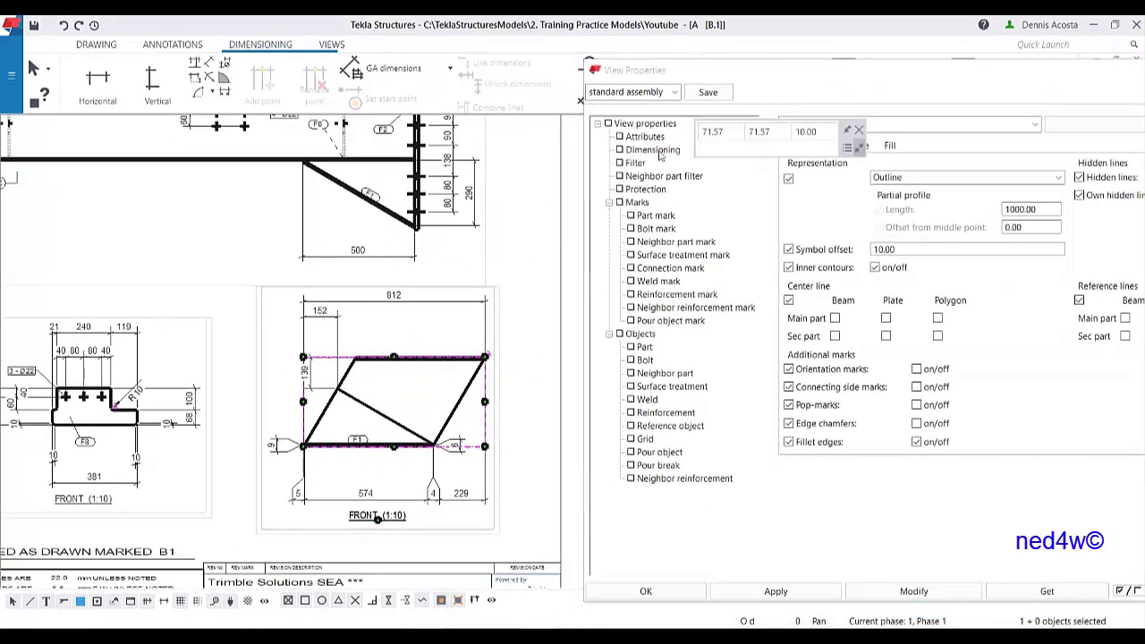
click(643, 347)
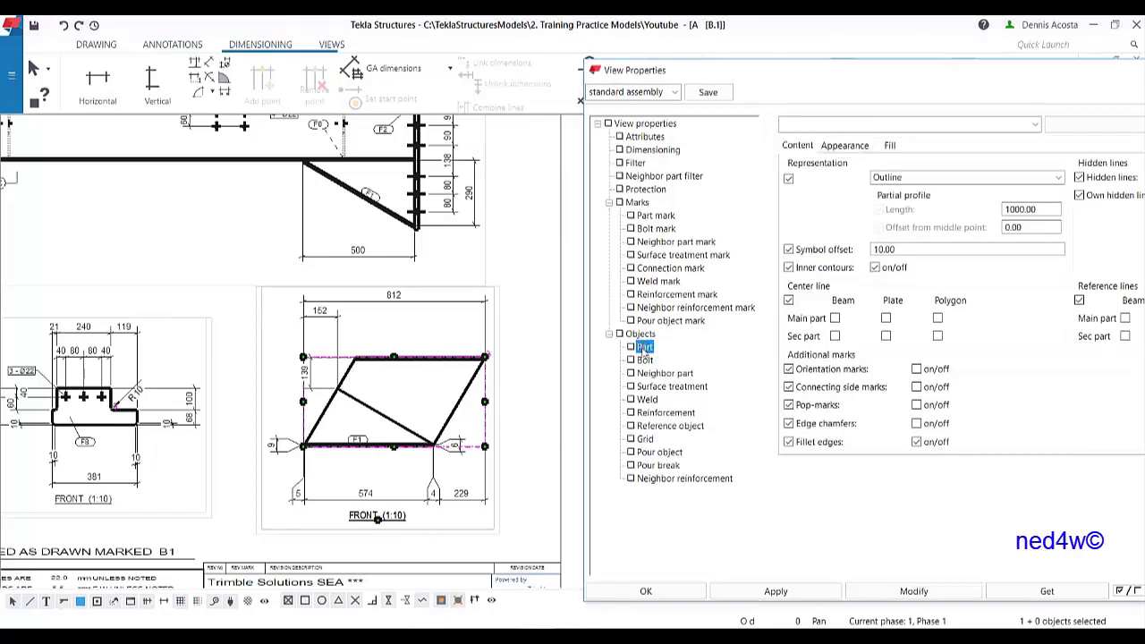
click(977, 177)
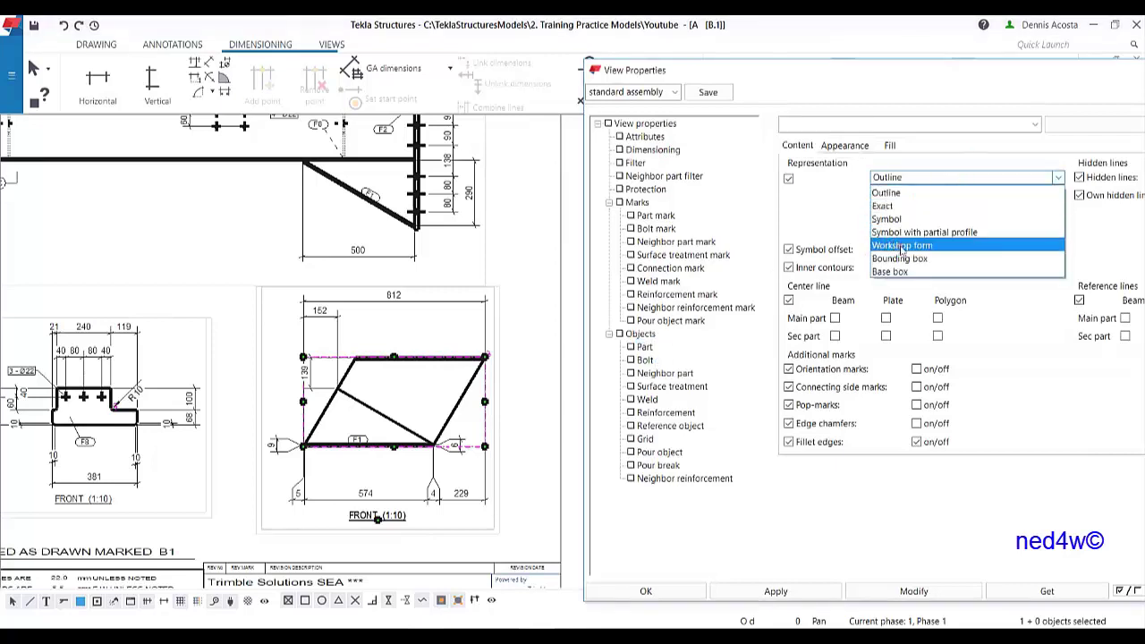
click(884, 206)
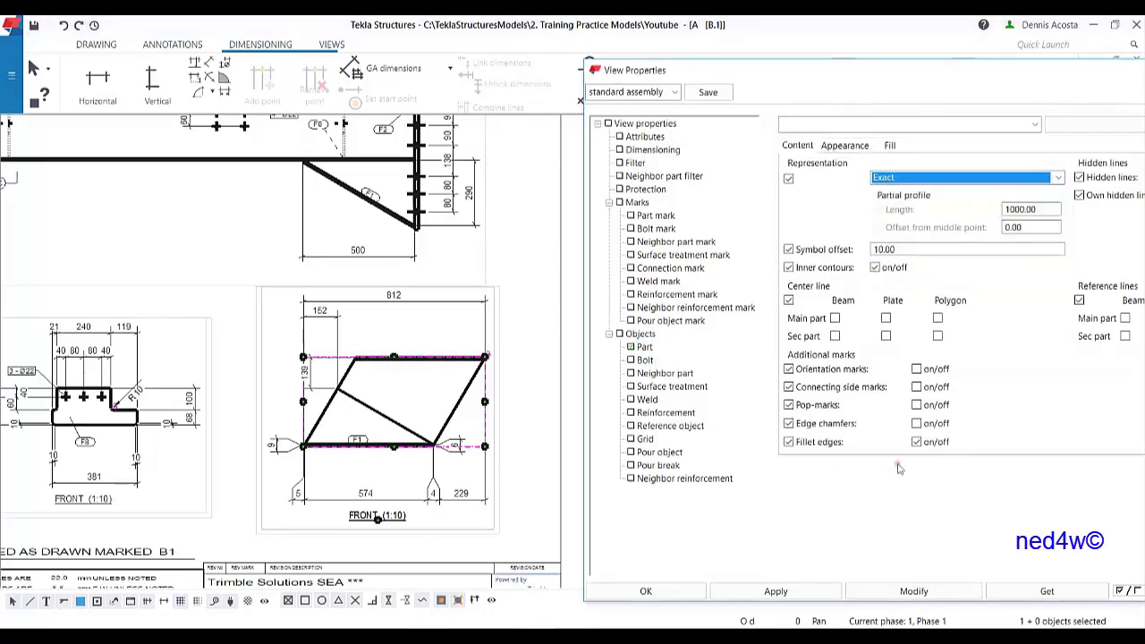
click(905, 592)
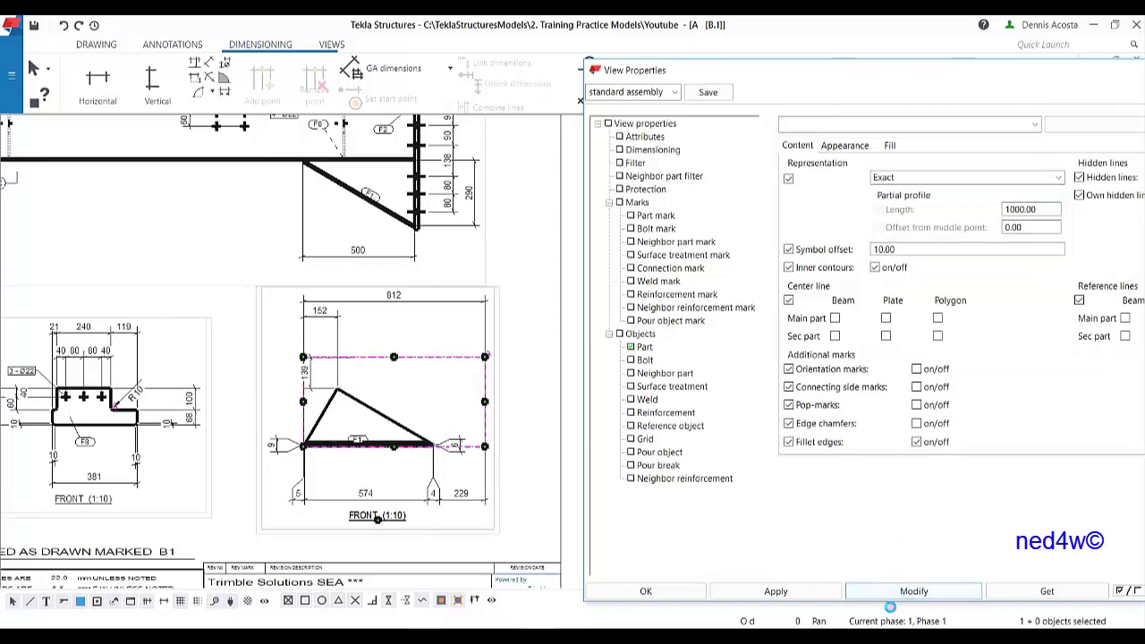
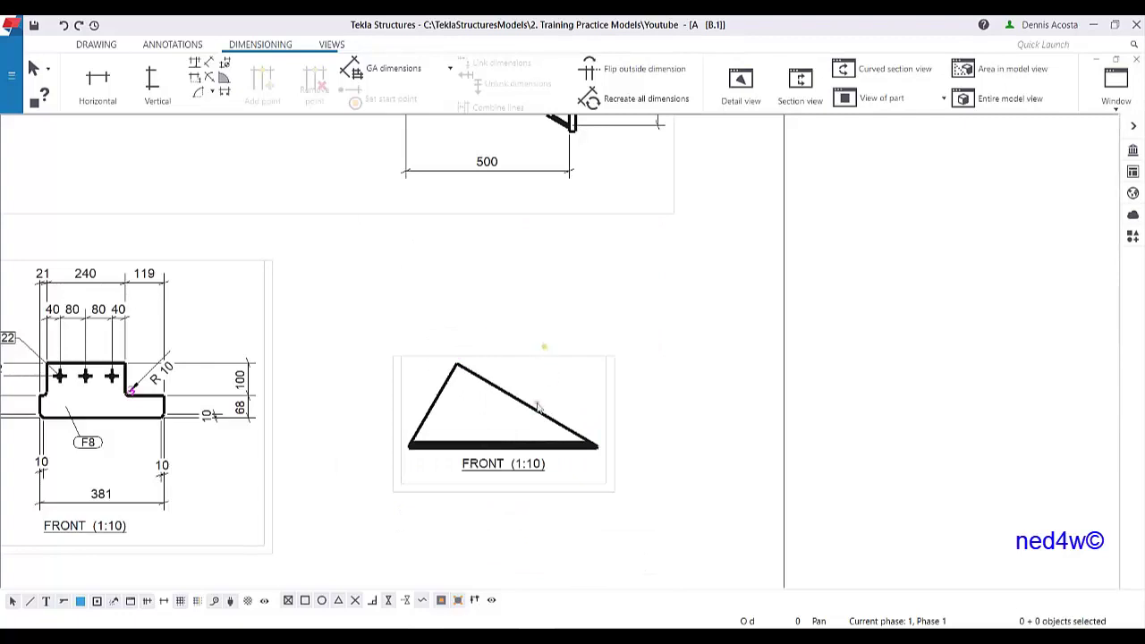
- Add an overall horizontal dimension to the F1 view, from the lower left corner to the right tip
scroll(538, 407, up, 5)
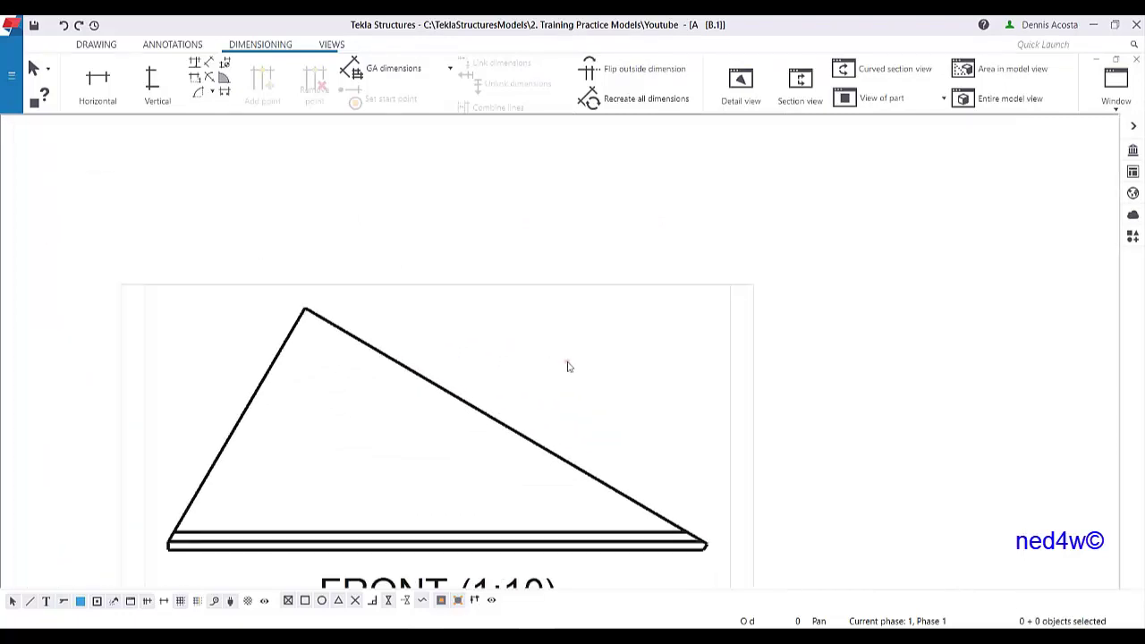
scroll(316, 537, down, 2)
click(98, 85)
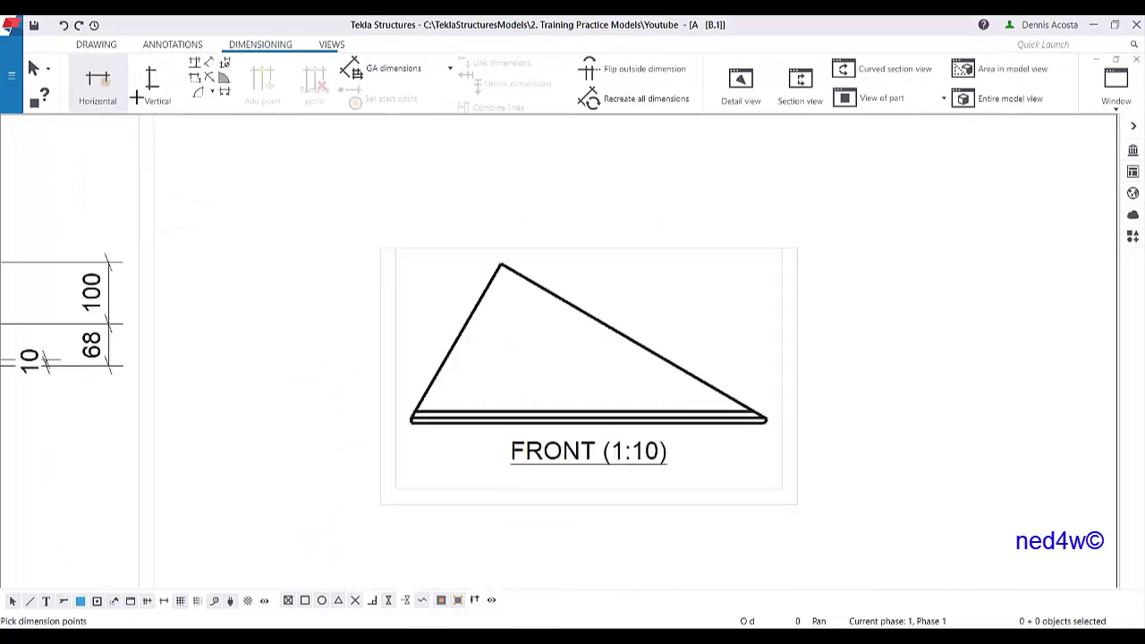
scroll(411, 414, up, 5)
scroll(413, 418, up, 1)
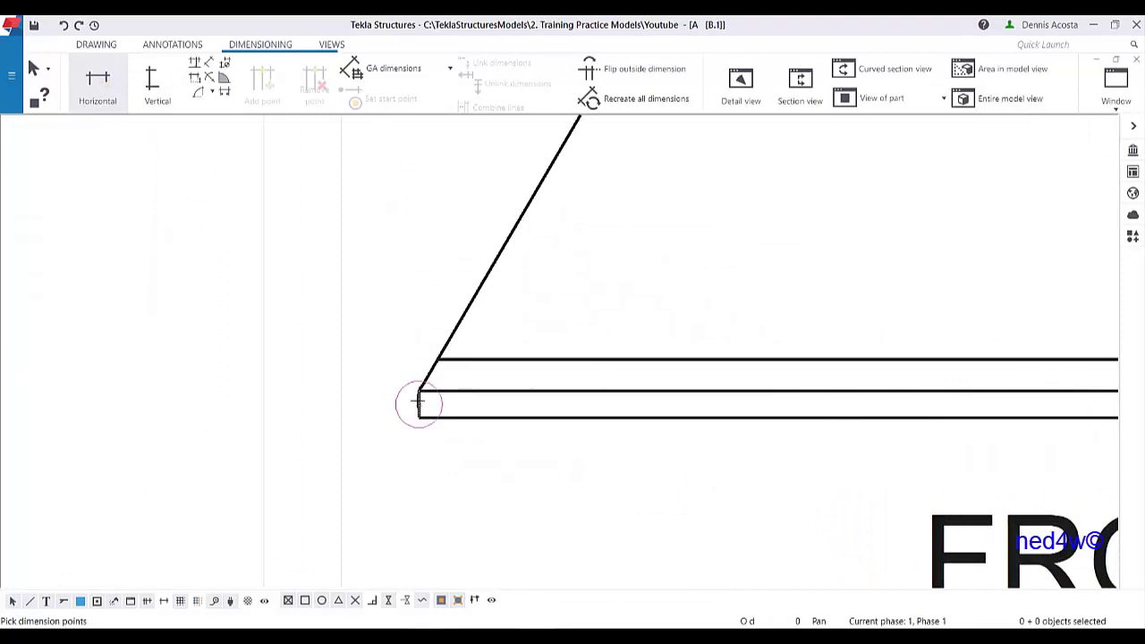
click(419, 418)
scroll(553, 425, down, 4)
middle_drag(945, 389, 383, 376)
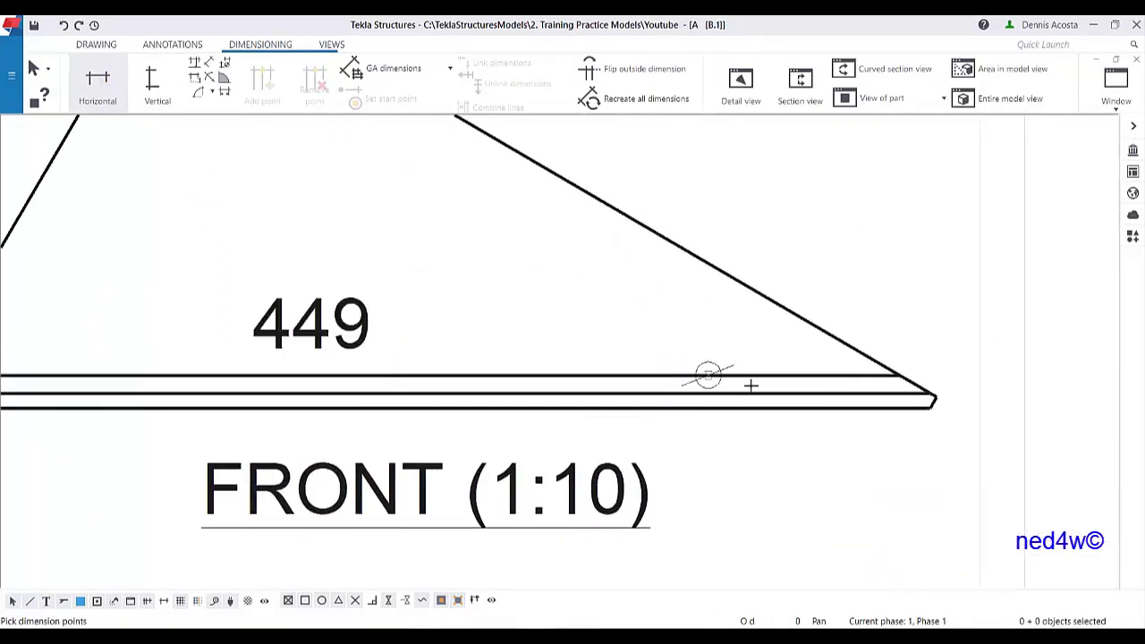
scroll(1010, 409, up, 3)
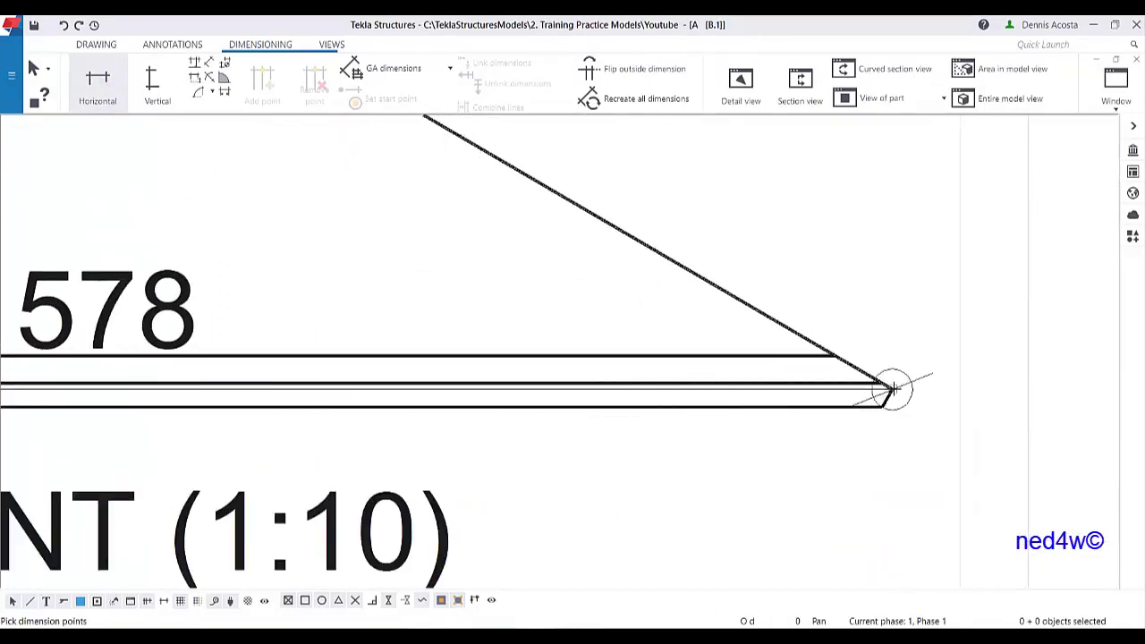
click(898, 387)
scroll(897, 386, down, 4)
middle_drag(795, 292, 749, 382)
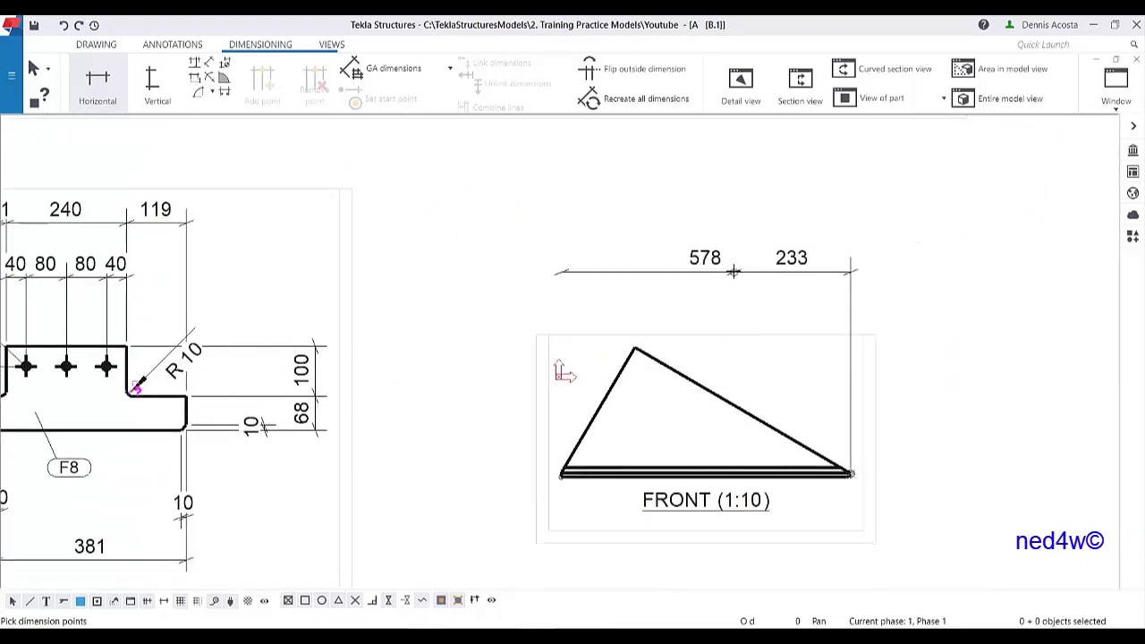
middle_click(731, 242)
- End the dimensioning command and move the overall horizontal dimension up, clear above the triangular F1 part
scroll(683, 322, up, 1)
right_click(685, 259)
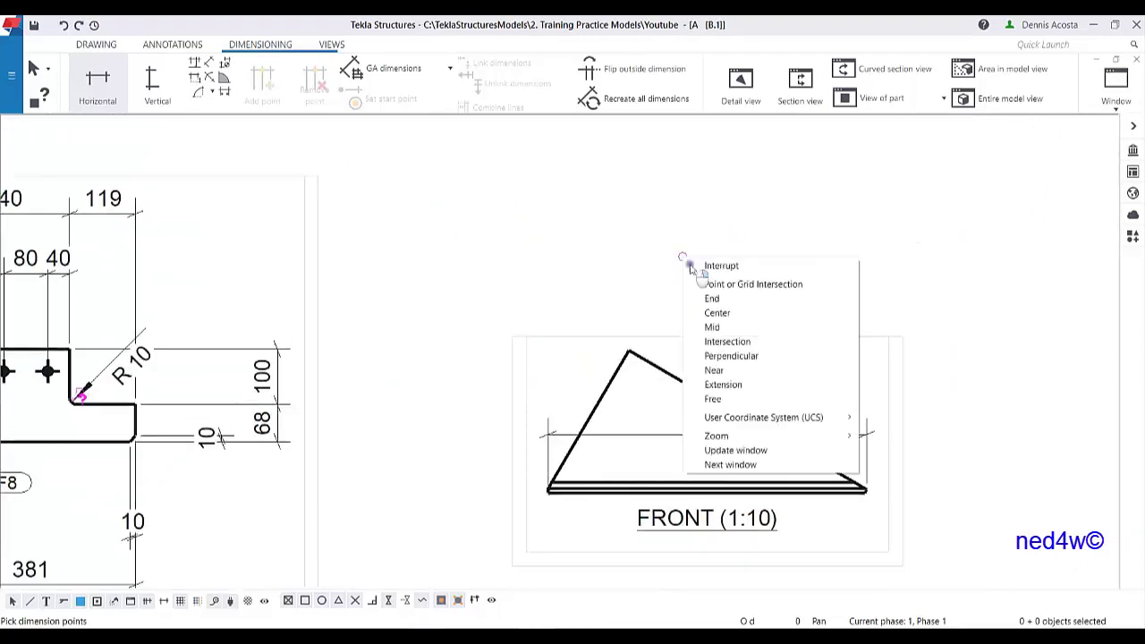
click(716, 266)
click(706, 420)
drag(705, 420, 713, 213)
- Add a chained horizontal dimension to F1 from the lower left corner through the apex to the right tip
click(98, 85)
scroll(540, 494, up, 1)
scroll(542, 497, up, 3)
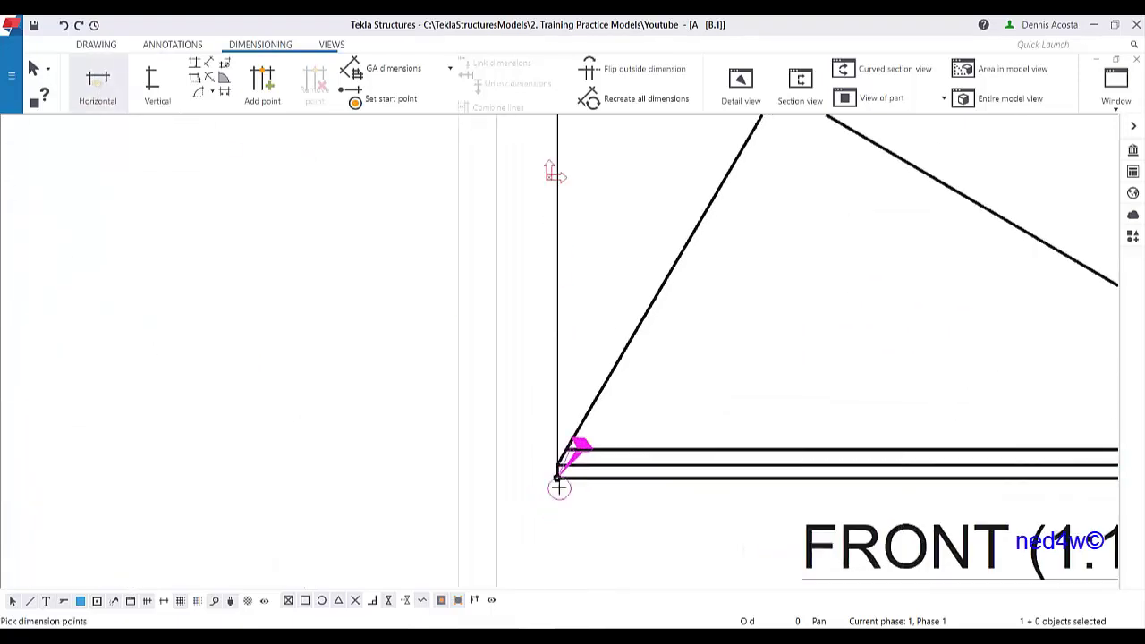
click(557, 477)
middle_drag(826, 250, 603, 471)
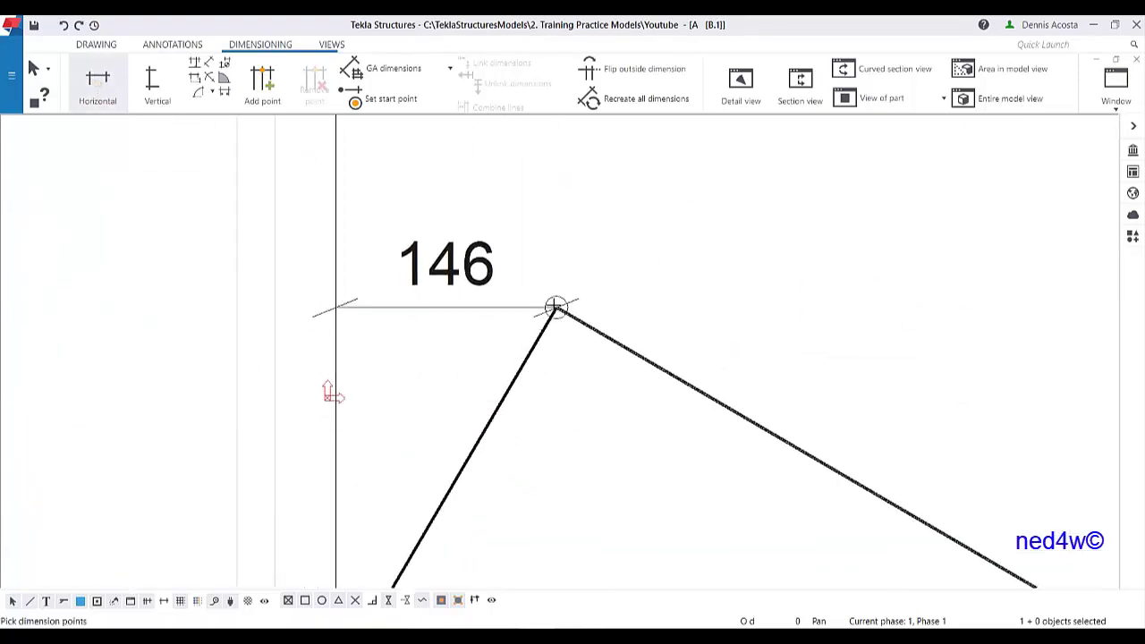
click(557, 307)
middle_drag(881, 416, 535, 331)
scroll(630, 431, down, 2)
scroll(742, 504, up, 3)
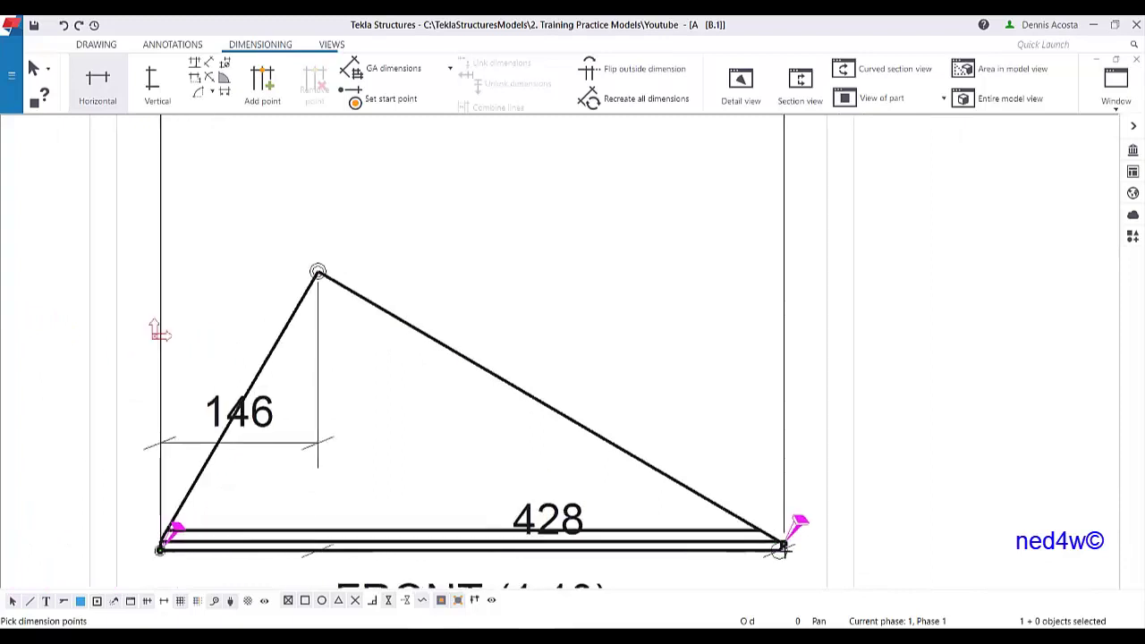
click(792, 541)
scroll(791, 542, down, 2)
scroll(766, 498, down, 2)
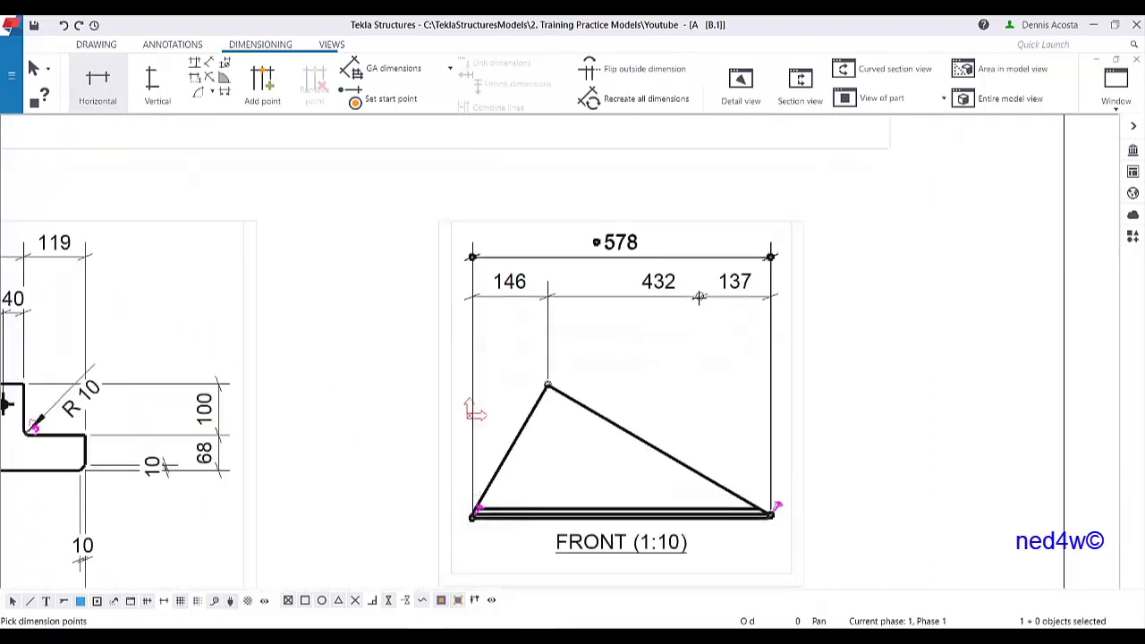
middle_click(695, 312)
- End the dimensioning command and move the chained horizontal dimension up, closer to the overall dimension
right_click(609, 288)
click(629, 298)
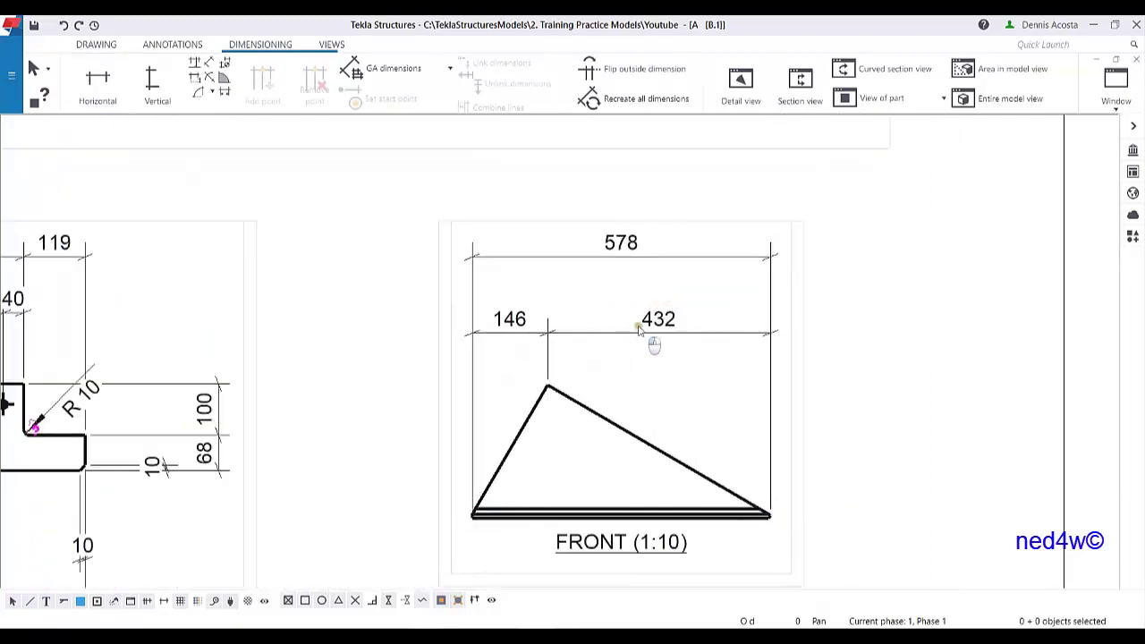
drag(639, 331, 651, 308)
- Dimension the F1 part's height vertically from its lower left corner to the apex, placed left of the part
click(150, 88)
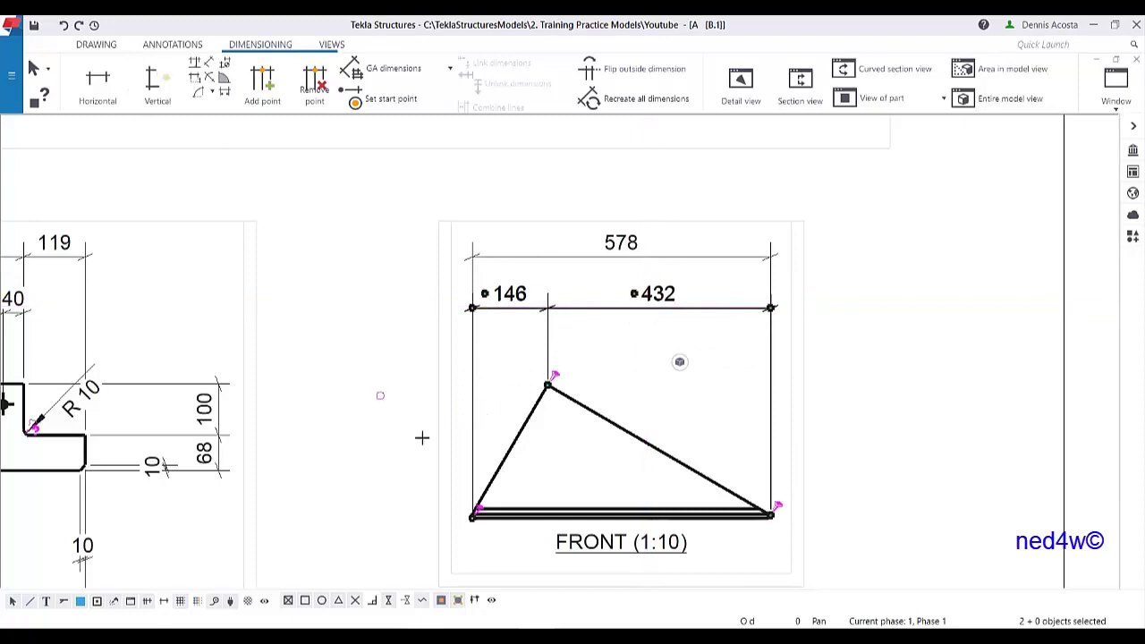
scroll(474, 527, up, 5)
click(497, 517)
middle_drag(675, 416, 613, 587)
scroll(626, 537, down, 1)
click(700, 253)
scroll(631, 376, down, 4)
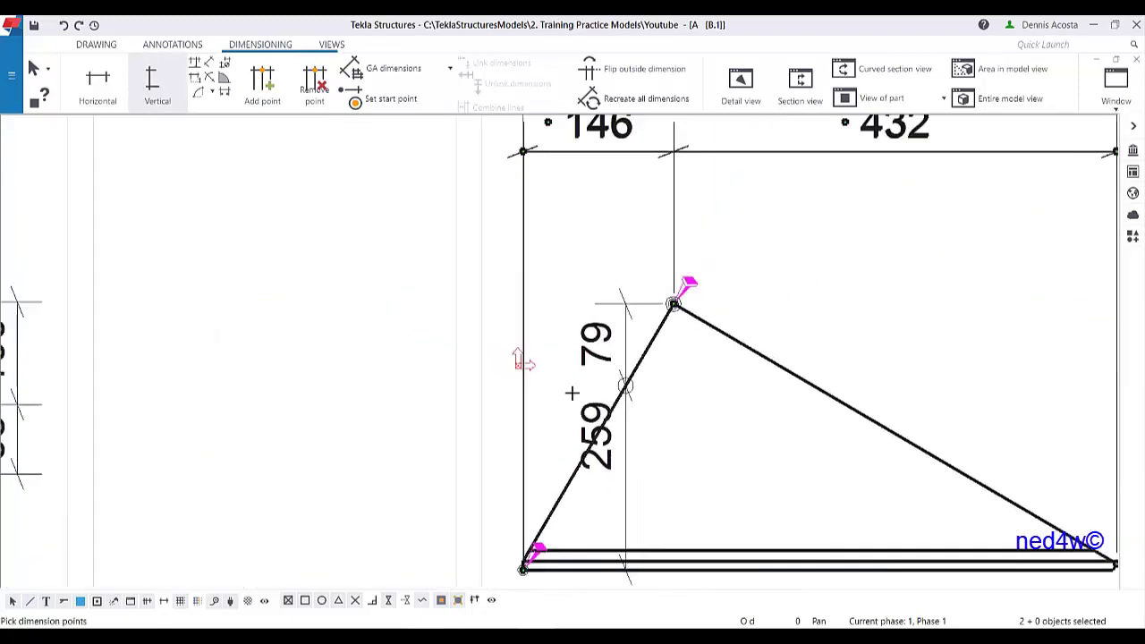
middle_click(432, 411)
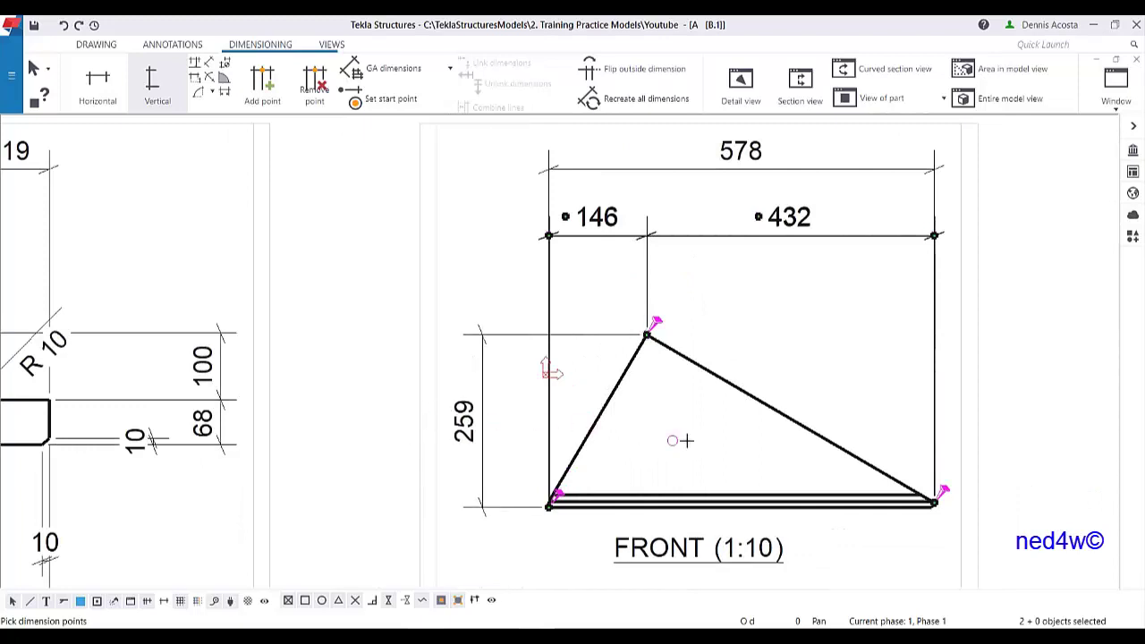
- Dimension the vertical size of the small bevel at F1's right tip, placed to the right of the part
middle_drag(863, 481, 618, 432)
scroll(677, 465, up, 5)
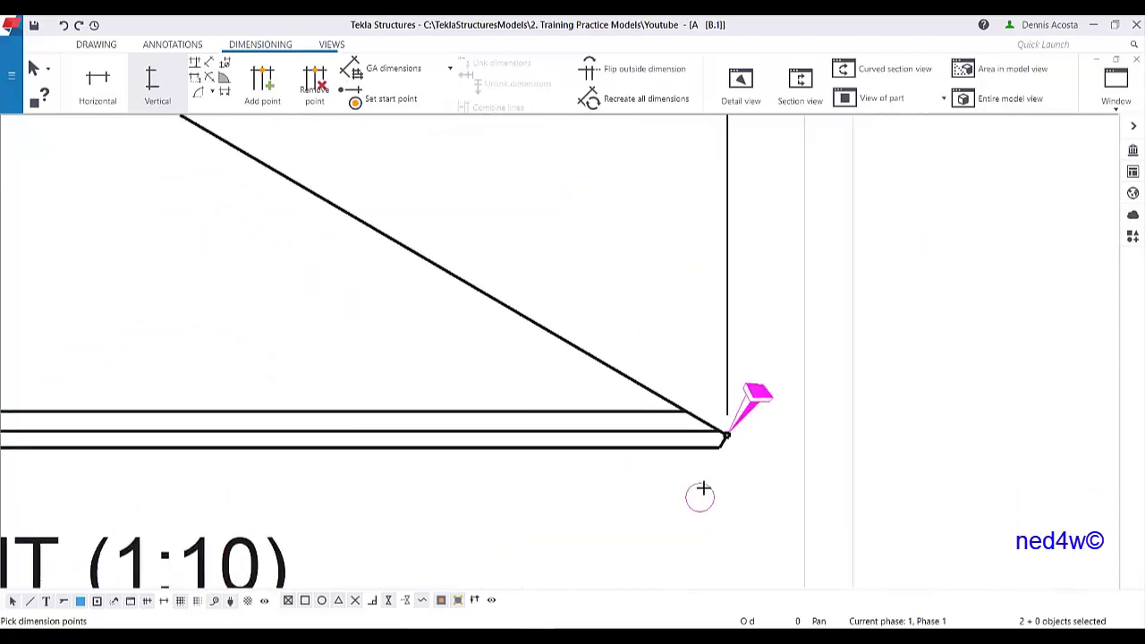
click(732, 416)
middle_drag(996, 430, 990, 432)
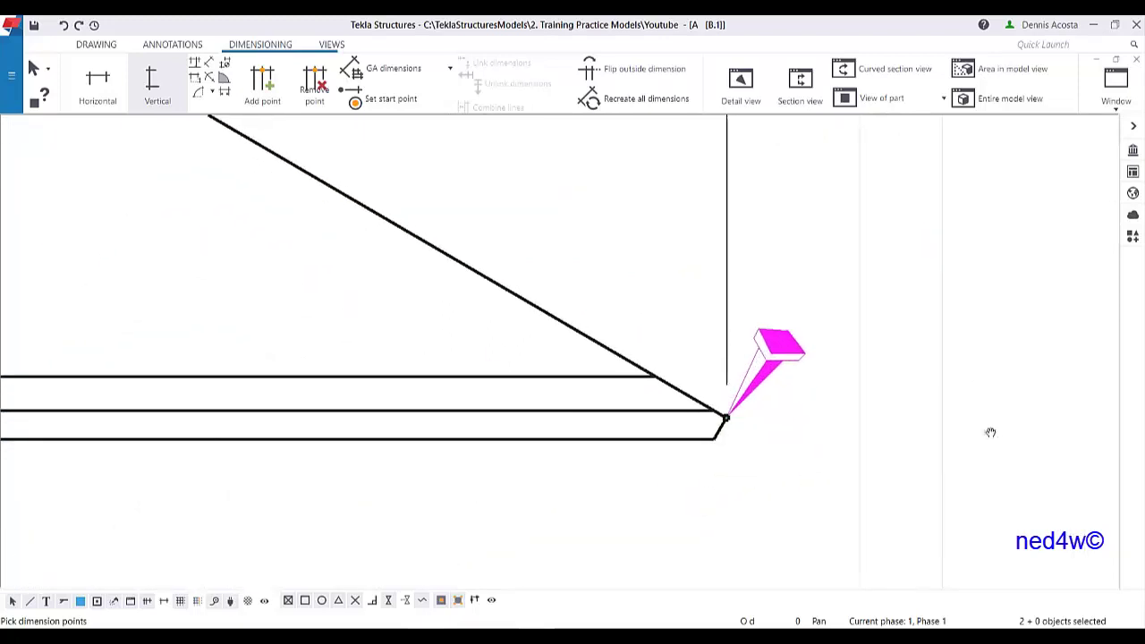
scroll(990, 432, down, 5)
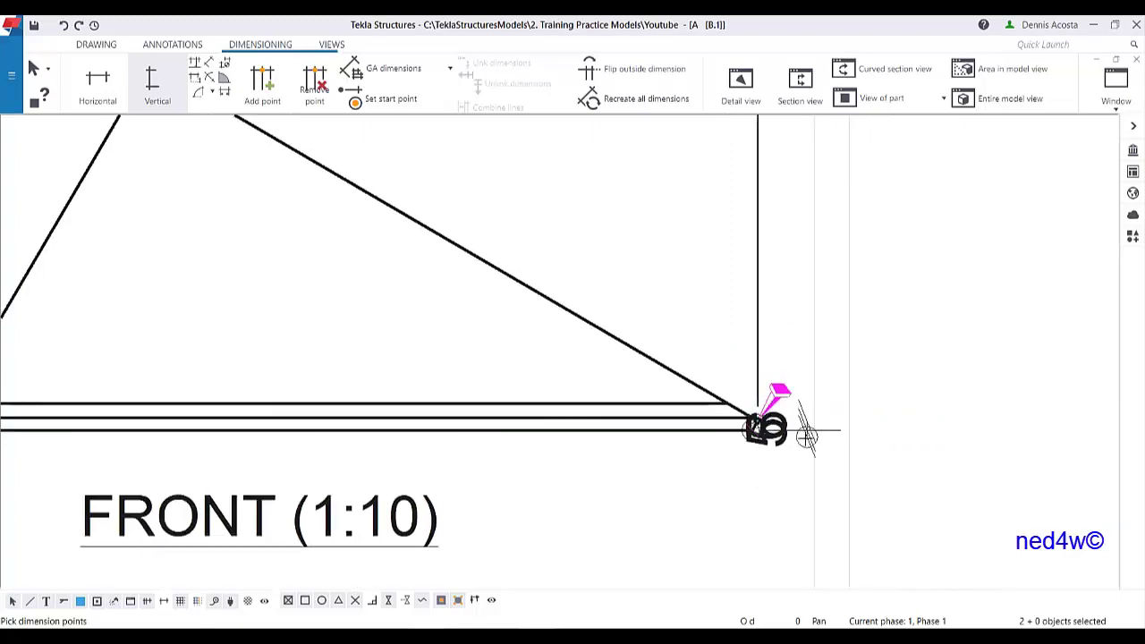
middle_drag(791, 456, 788, 457)
middle_click(784, 480)
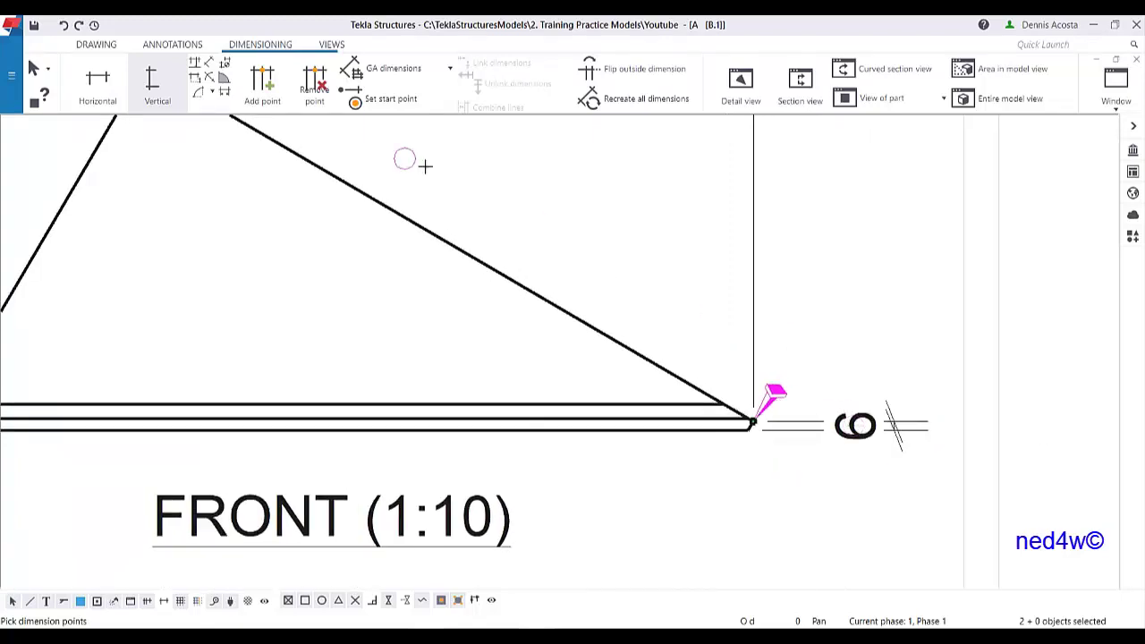
- Dimension the horizontal size of the small bevel at F1's right tip, placed below the part
scroll(765, 434, up, 6)
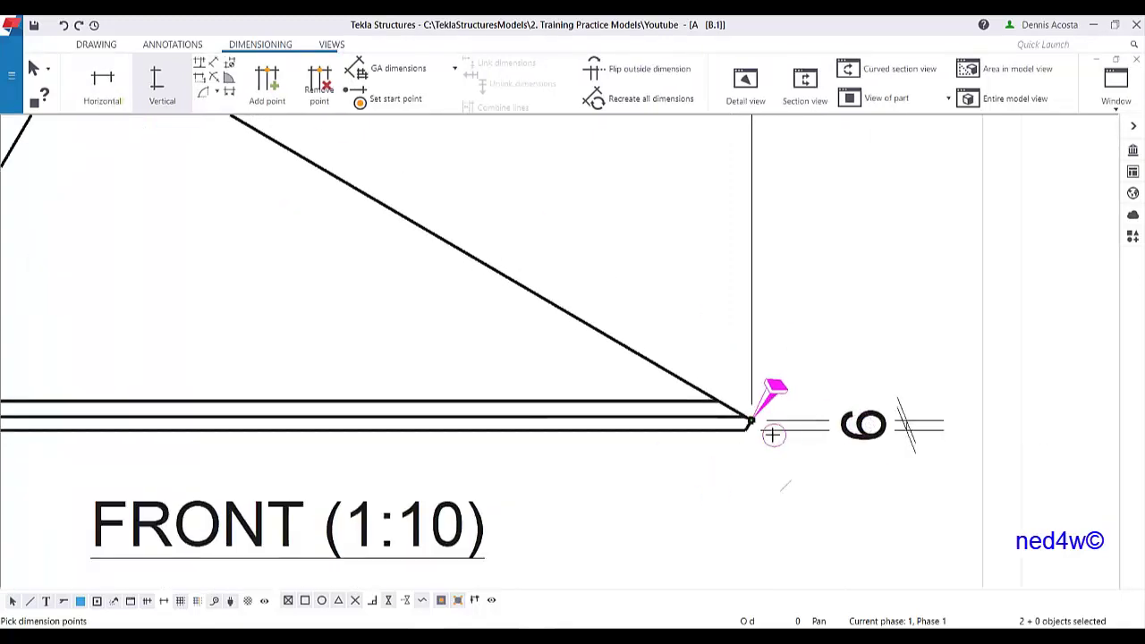
click(738, 401)
click(724, 425)
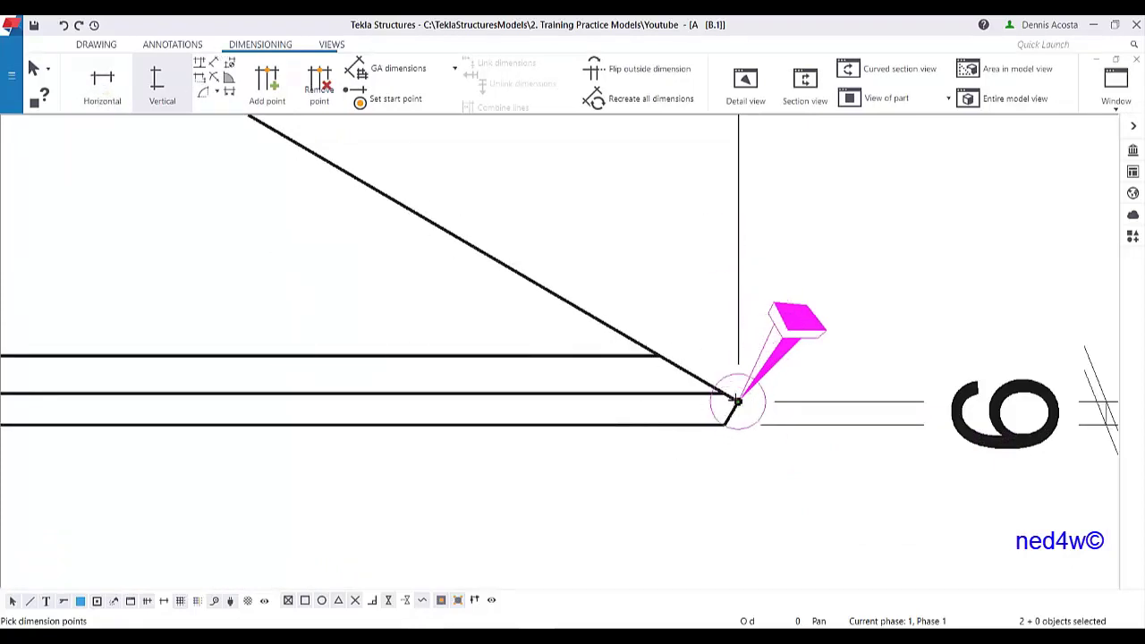
click(116, 90)
scroll(726, 427, down, 5)
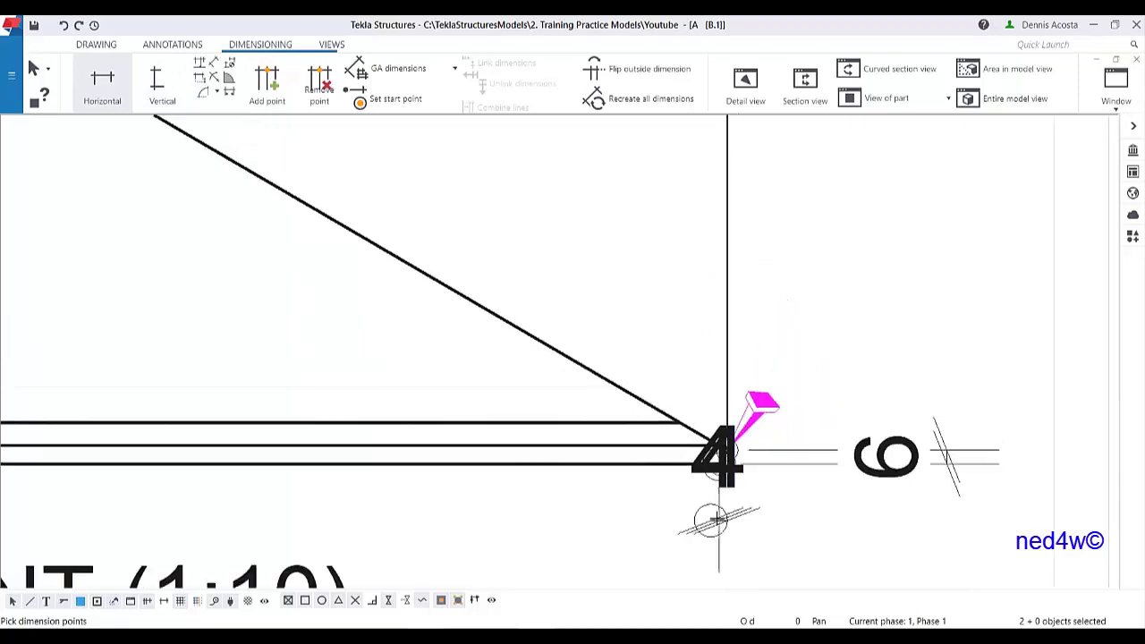
right_click(796, 343)
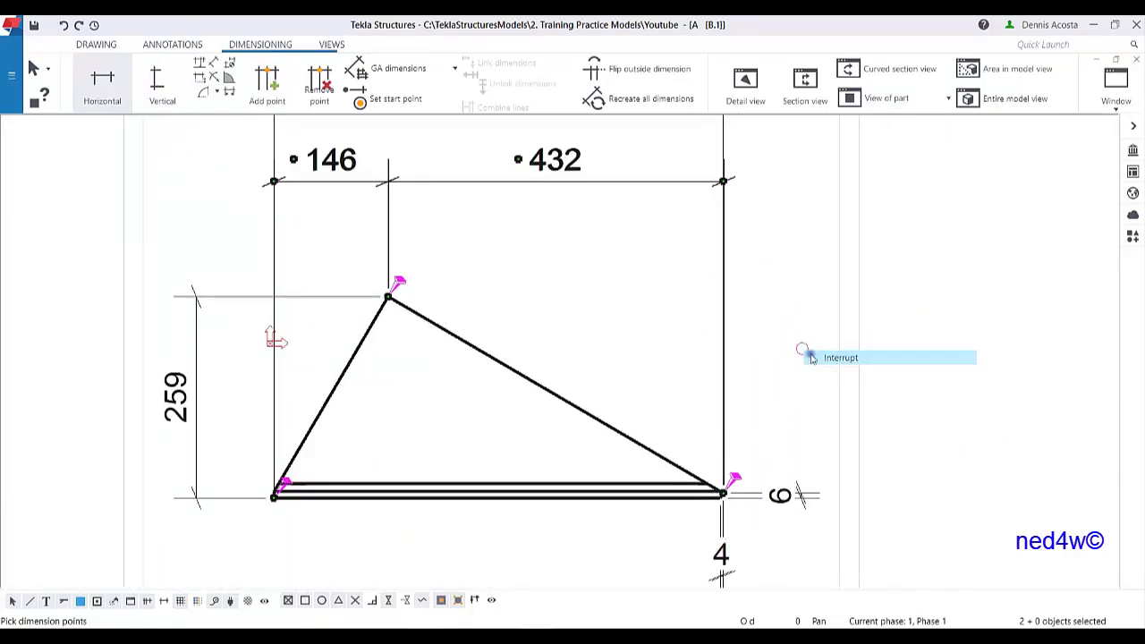
click(800, 350)
- Move the horizontal bevel dimension slightly lower and select the vertical bevel dimension at F1's right tip
scroll(725, 412, down, 2)
scroll(725, 413, up, 4)
scroll(723, 409, up, 1)
click(721, 413)
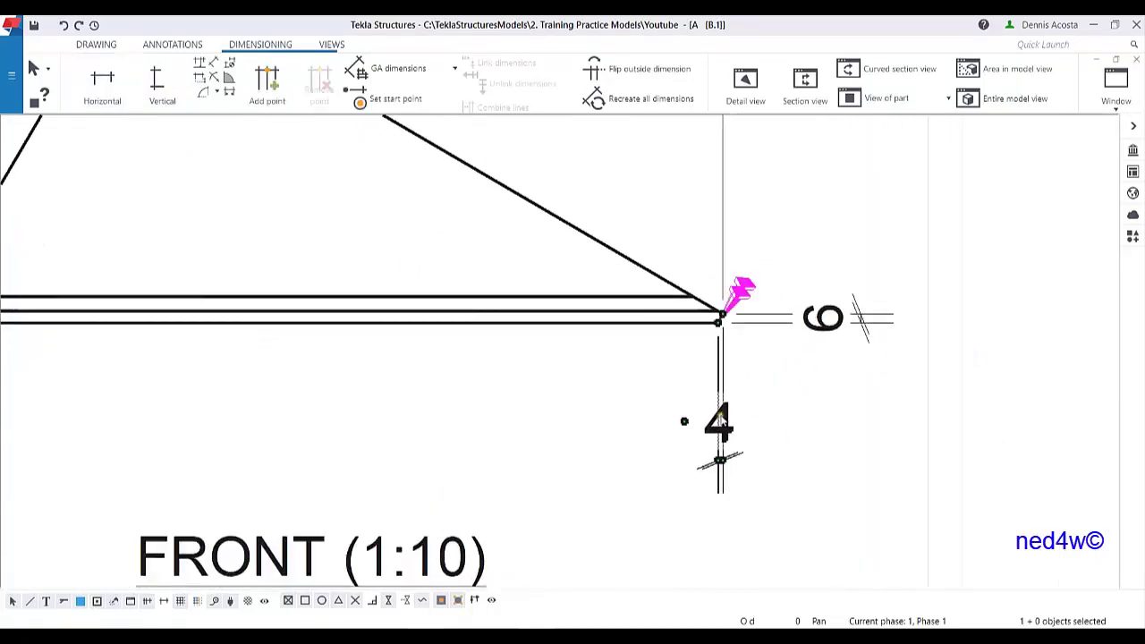
drag(720, 413, 728, 439)
click(824, 313)
middle_drag(383, 380, 917, 392)
scroll(419, 320, up, 3)
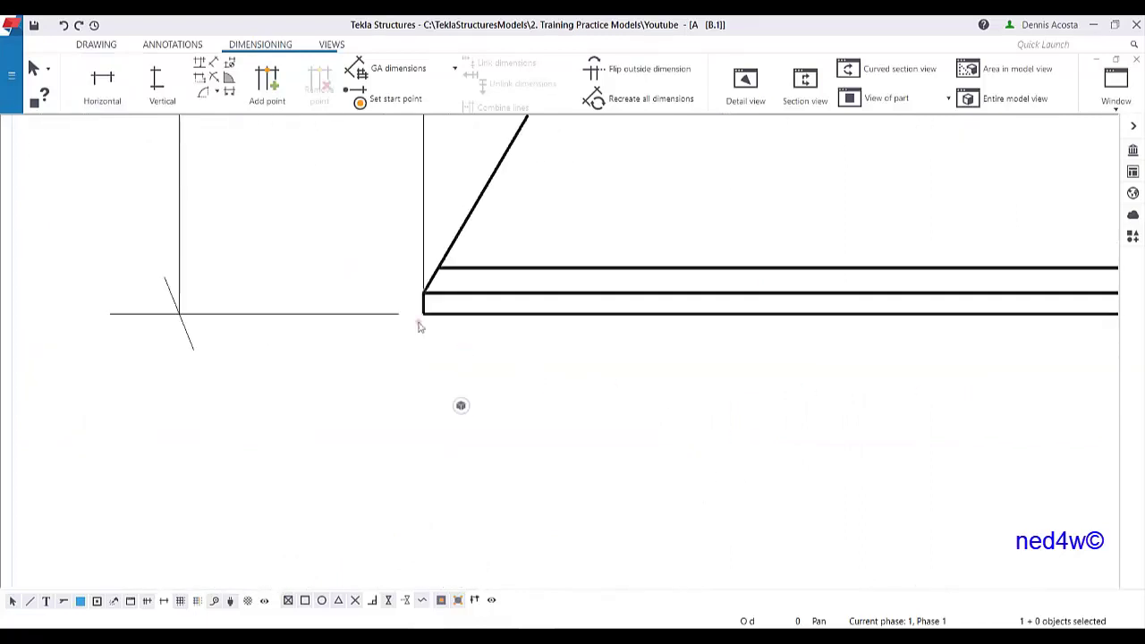
scroll(461, 329, down, 3)
scroll(479, 351, down, 5)
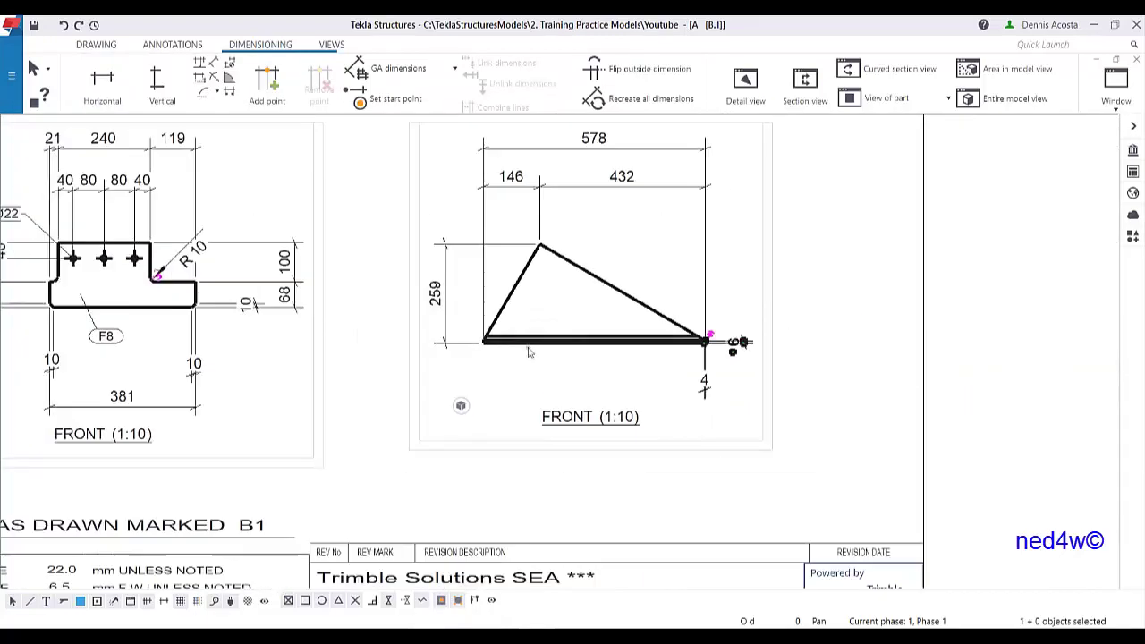
scroll(626, 349, down, 1)
scroll(683, 346, up, 1)
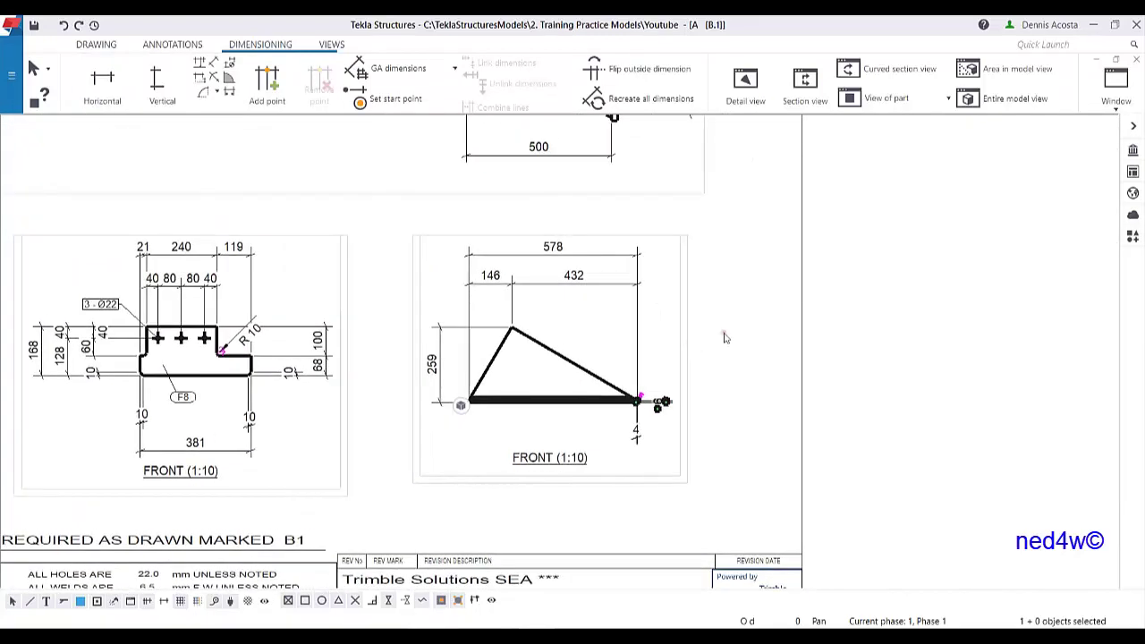
- Close the B.1 beam drawing and keep the changes made to it
mouse_move(724, 336)
middle_down()
mouse_move(969, 332)
mouse_move(897, 347)
mouse_move(852, 407)
middle_up()
scroll(950, 328, down, 3)
middle_drag(989, 376, 914, 426)
scroll(914, 410, down, 1)
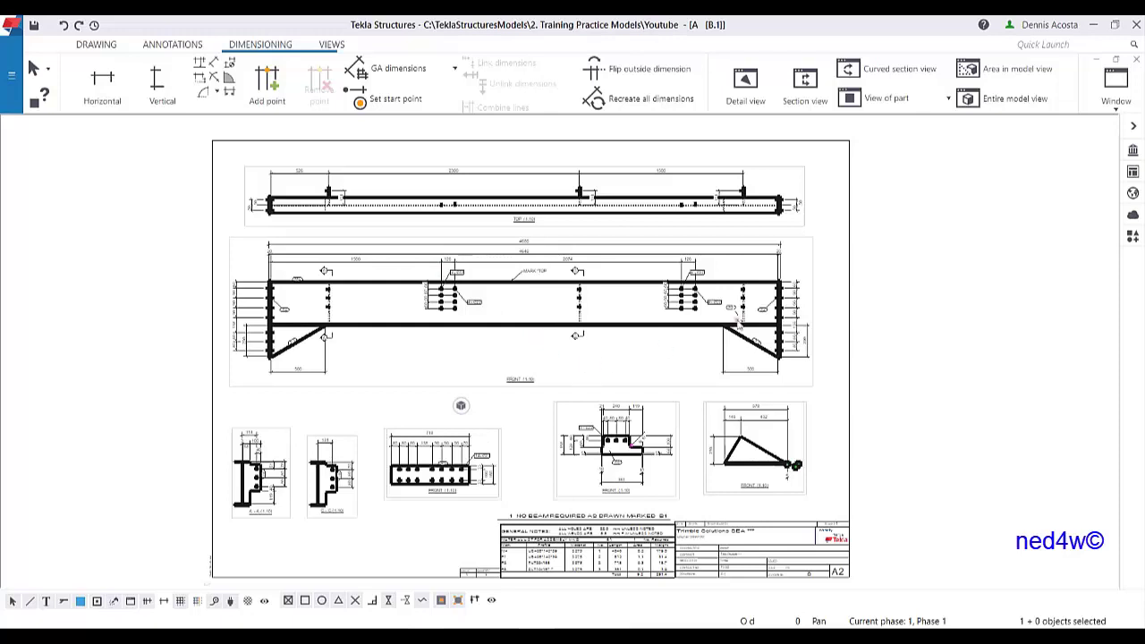
click(1138, 60)
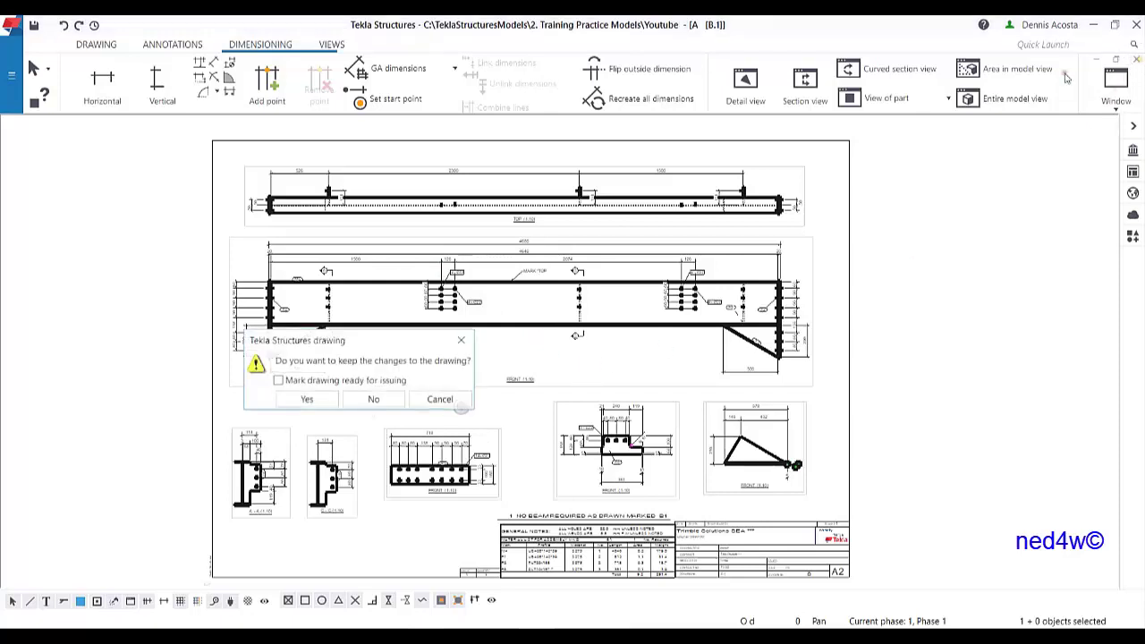
click(307, 400)
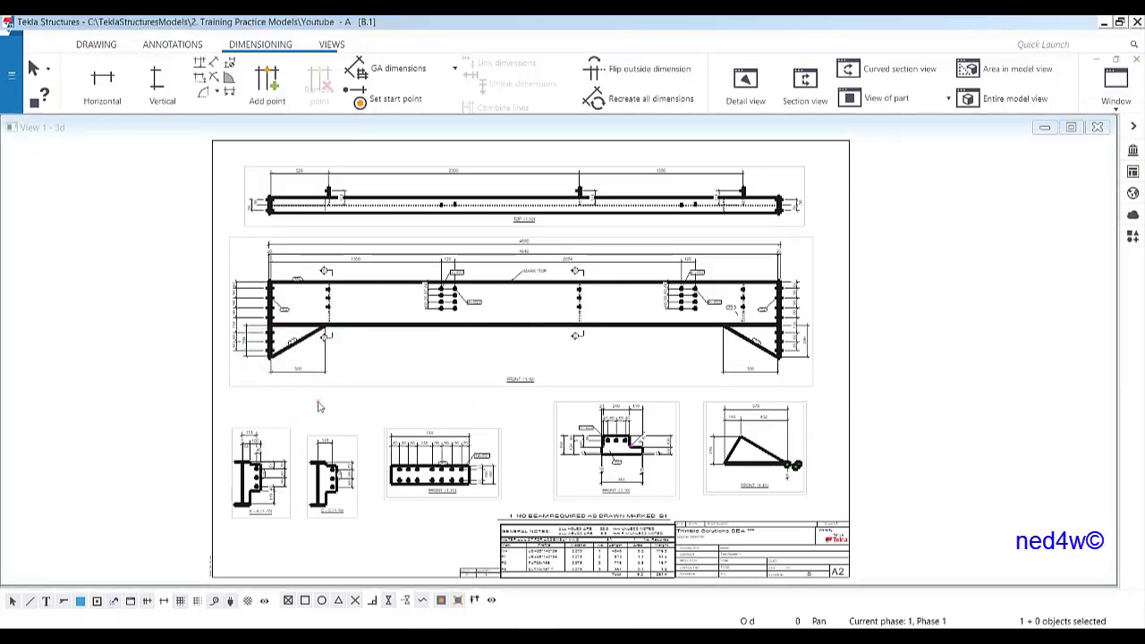
- Select both the middle and the far main cross beam between the columns in the 3D model
scroll(453, 310, up, 5)
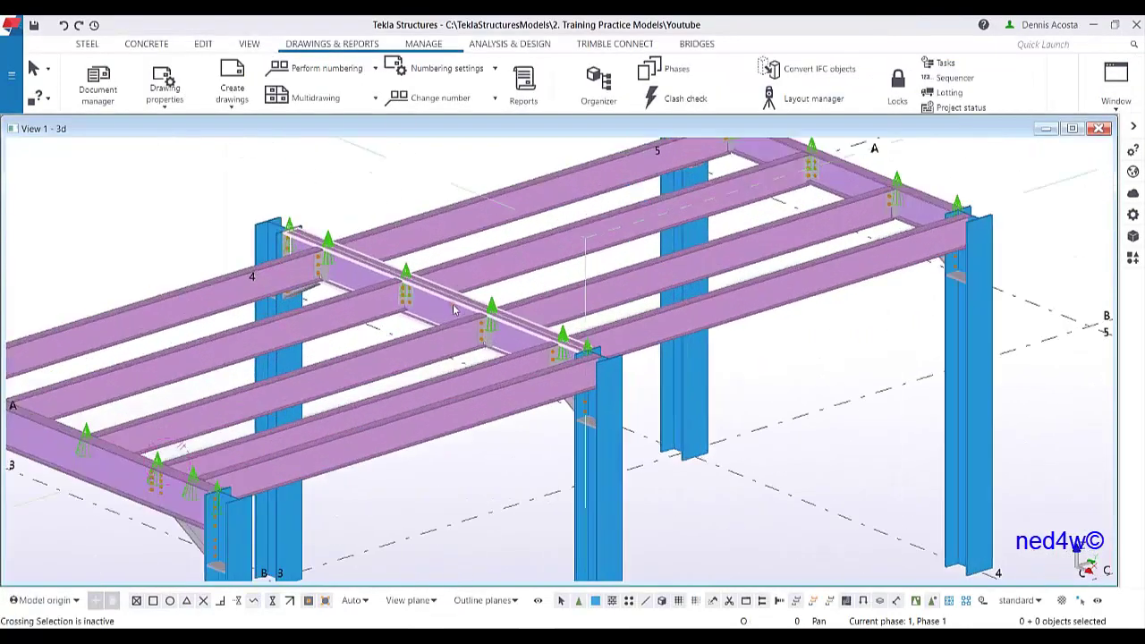
scroll(453, 309, up, 2)
click(452, 309)
middle_drag(856, 223, 742, 306)
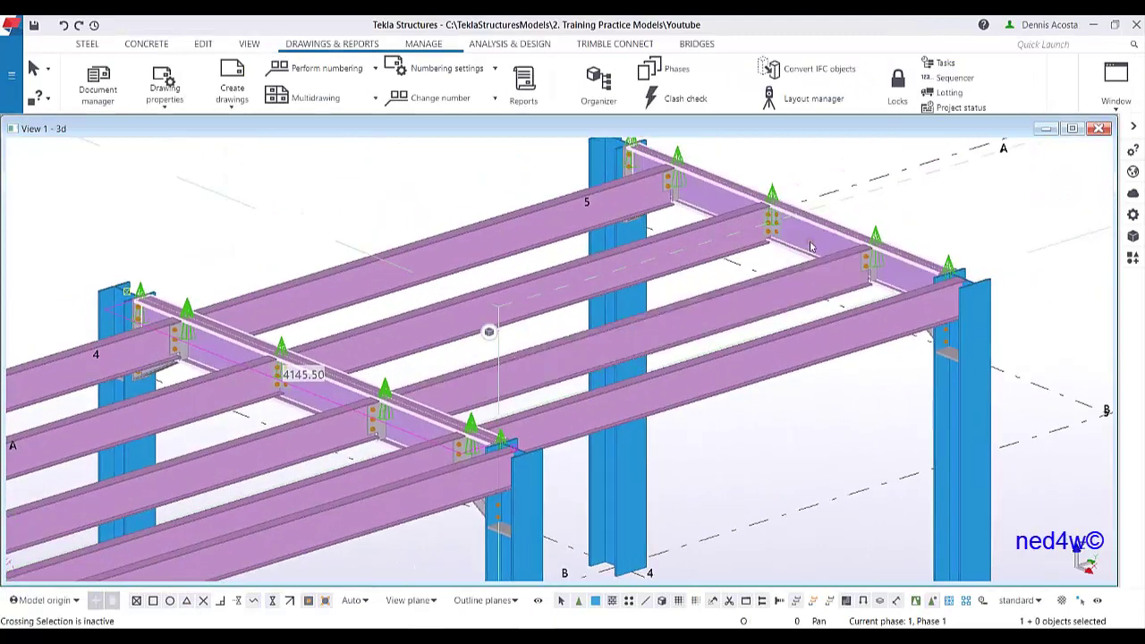
ctrl+click(814, 241)
scroll(815, 239, down, 5)
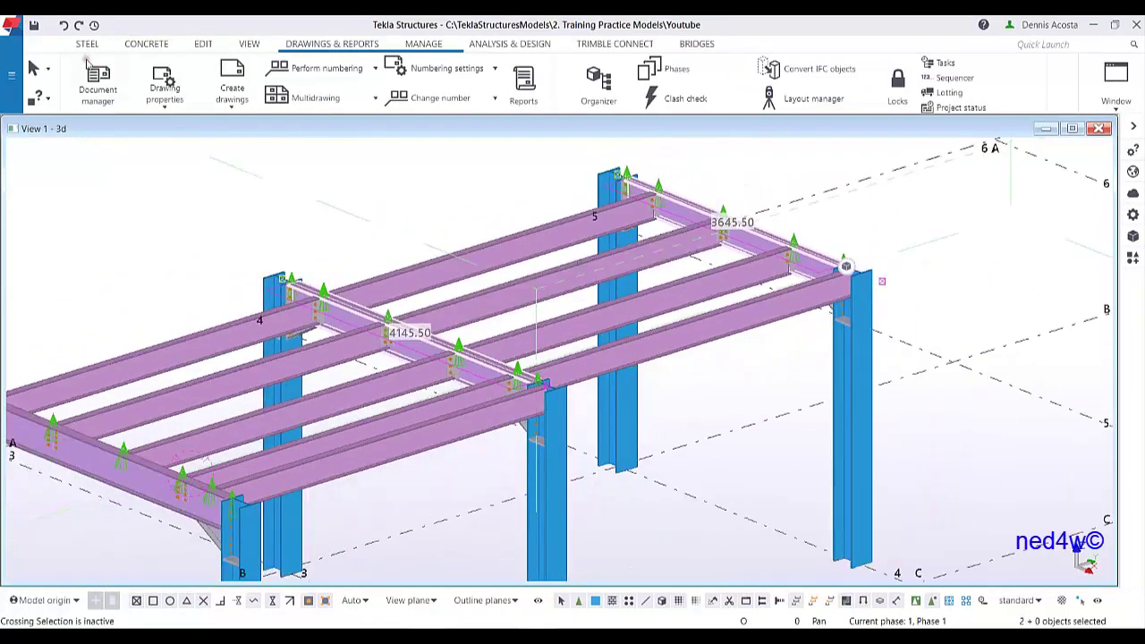
- Clone the B.1 assembly drawing for the two selected beams, with every object type set to Clone
click(100, 83)
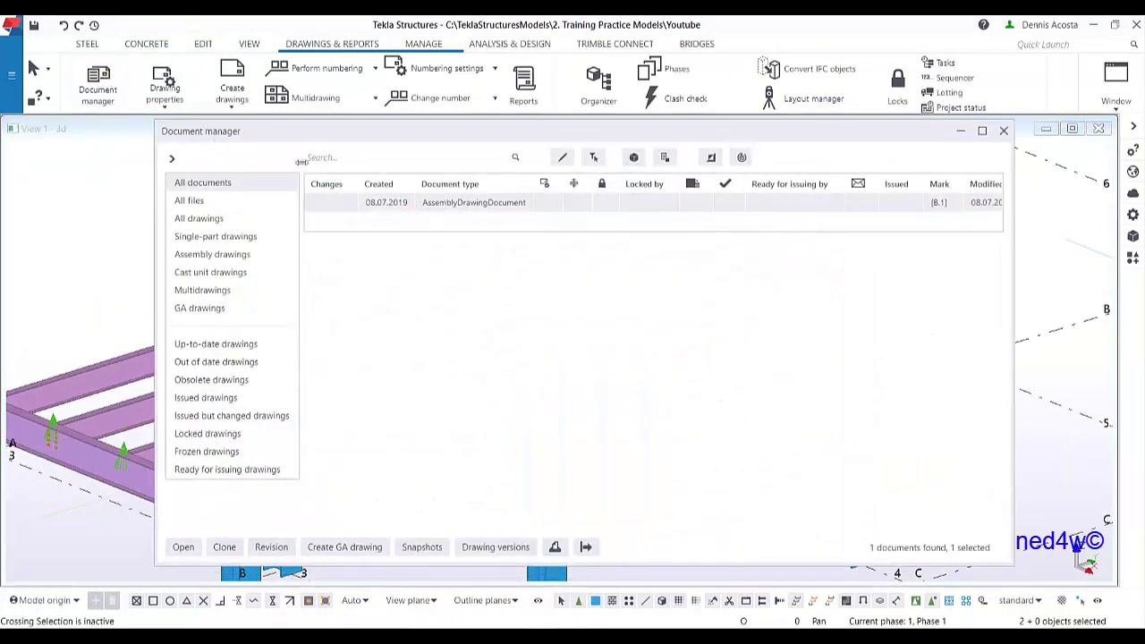
click(463, 208)
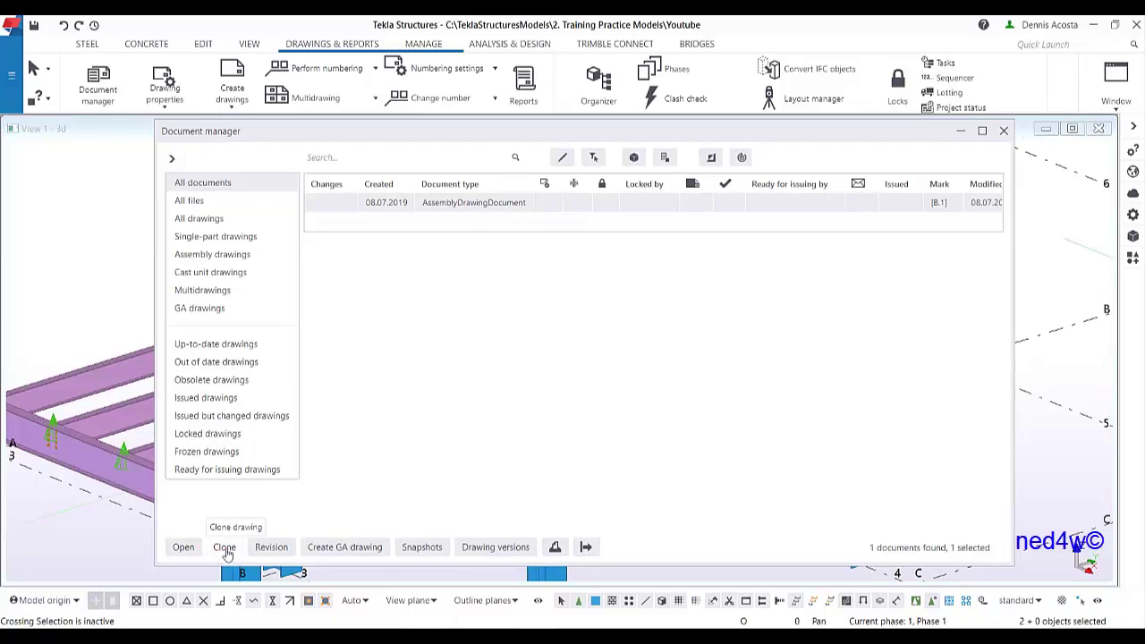
click(224, 547)
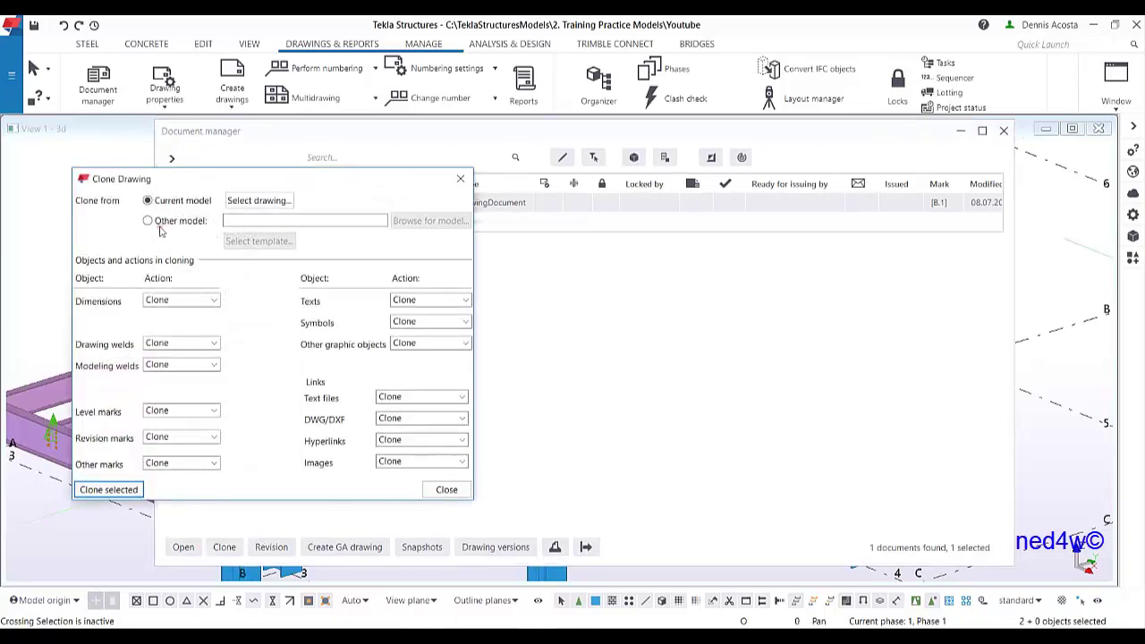
mouse_move(264, 182)
mouse_down()
mouse_move(317, 156)
mouse_move(400, 172)
mouse_up()
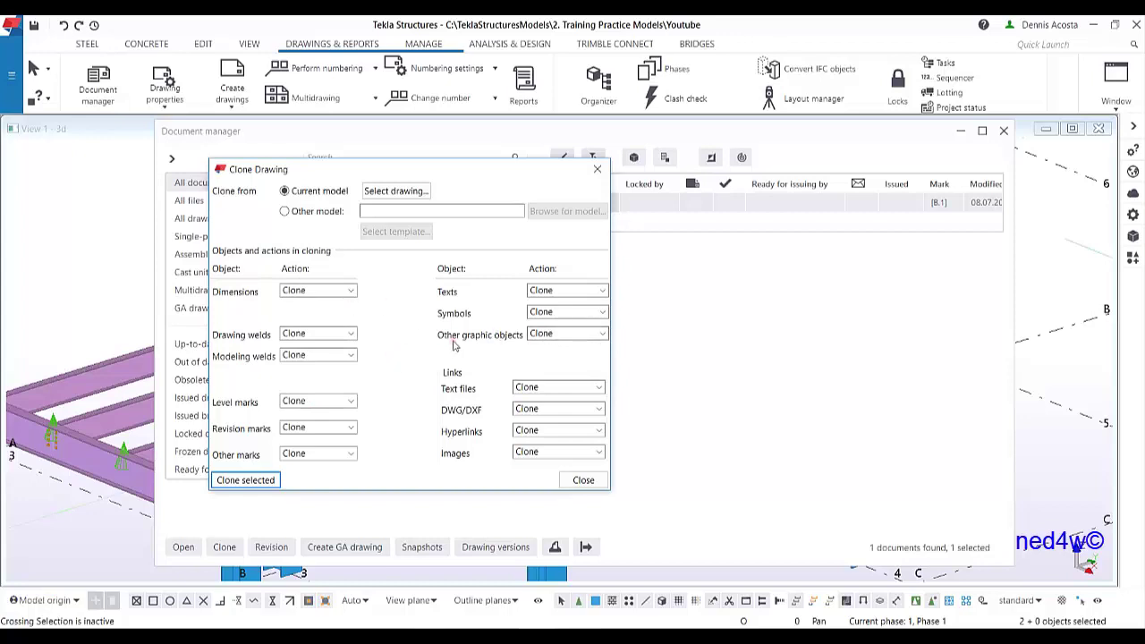
click(256, 481)
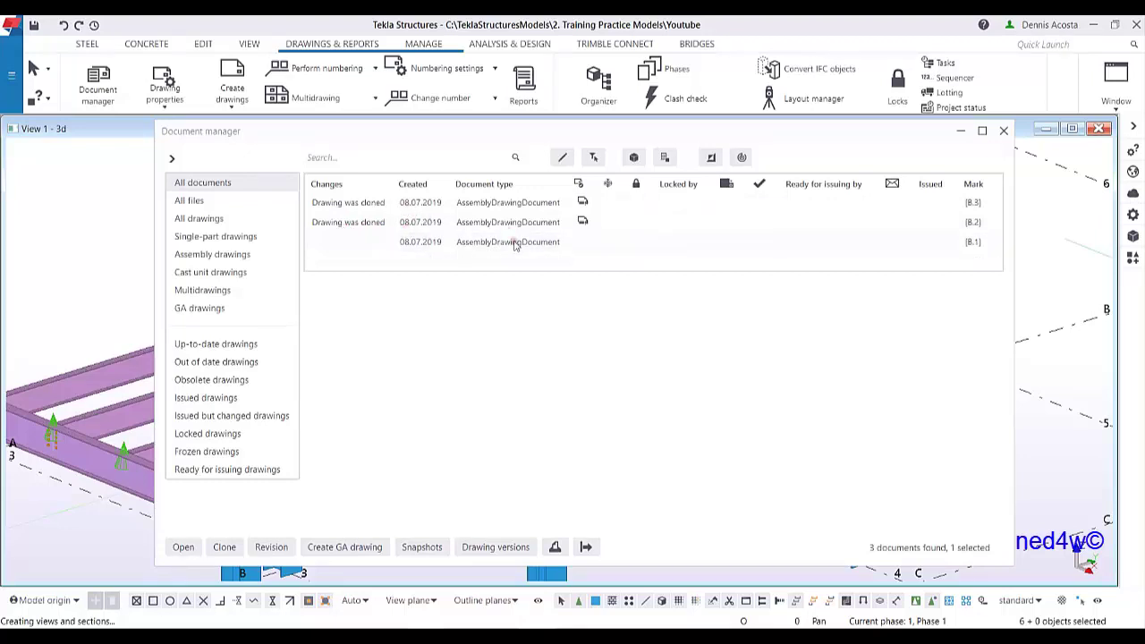
- Open the cloned B.2 drawing and maximize its window, with the document list minimized
double_click(371, 225)
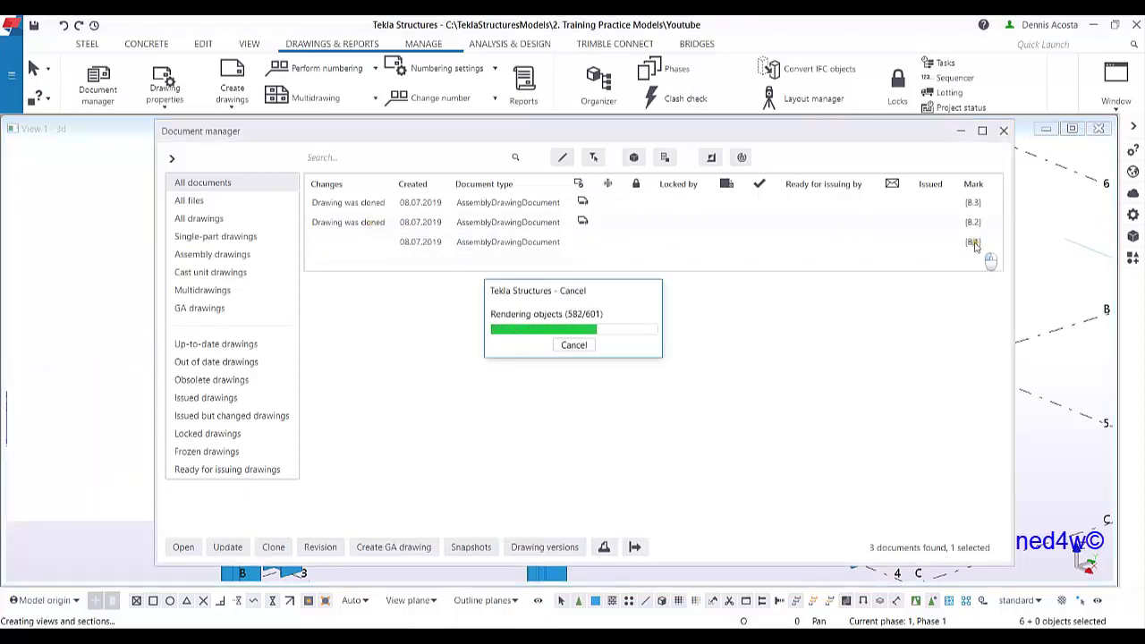
click(961, 133)
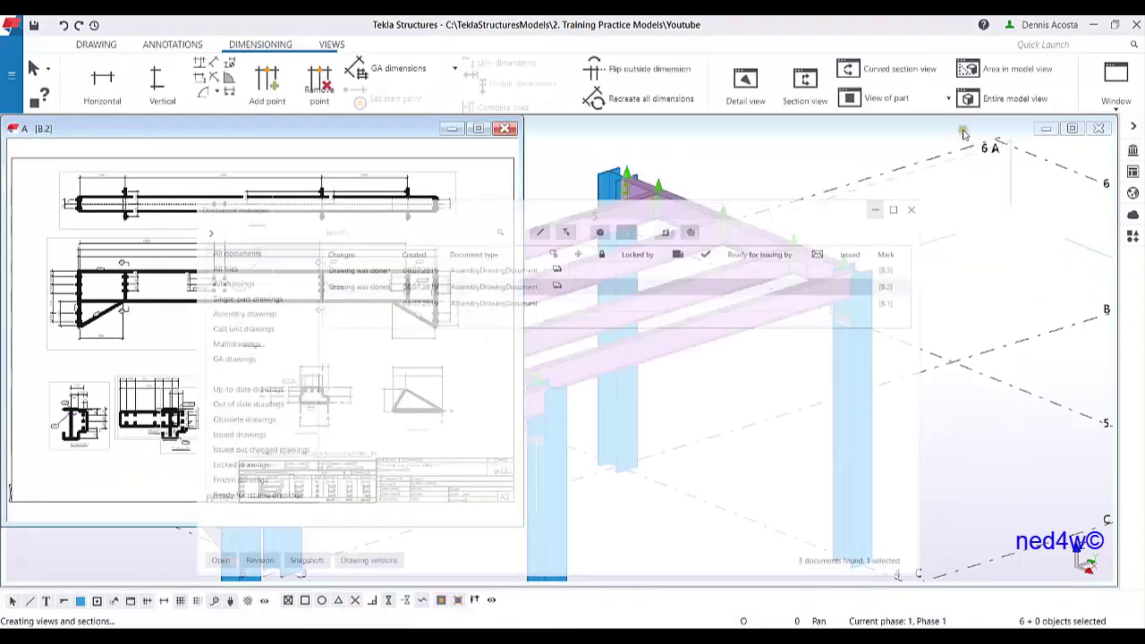
click(478, 128)
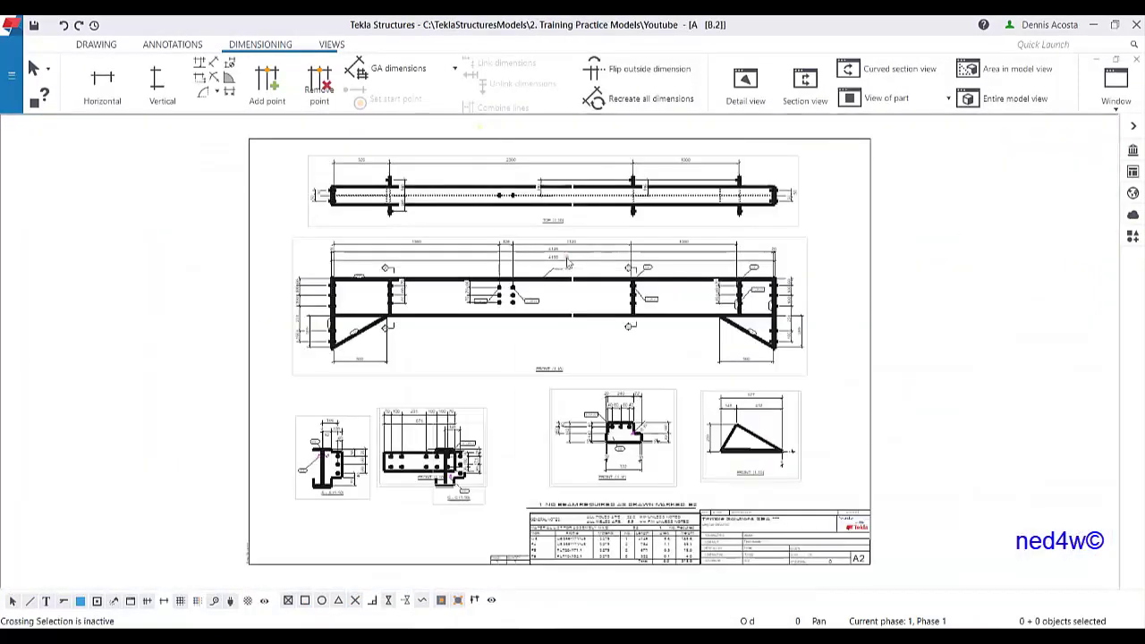
- Examine the cloned B.2 drawing's section views and single-part views for overlaps and dimension accuracy
scroll(702, 427, up, 2)
scroll(702, 427, up, 3)
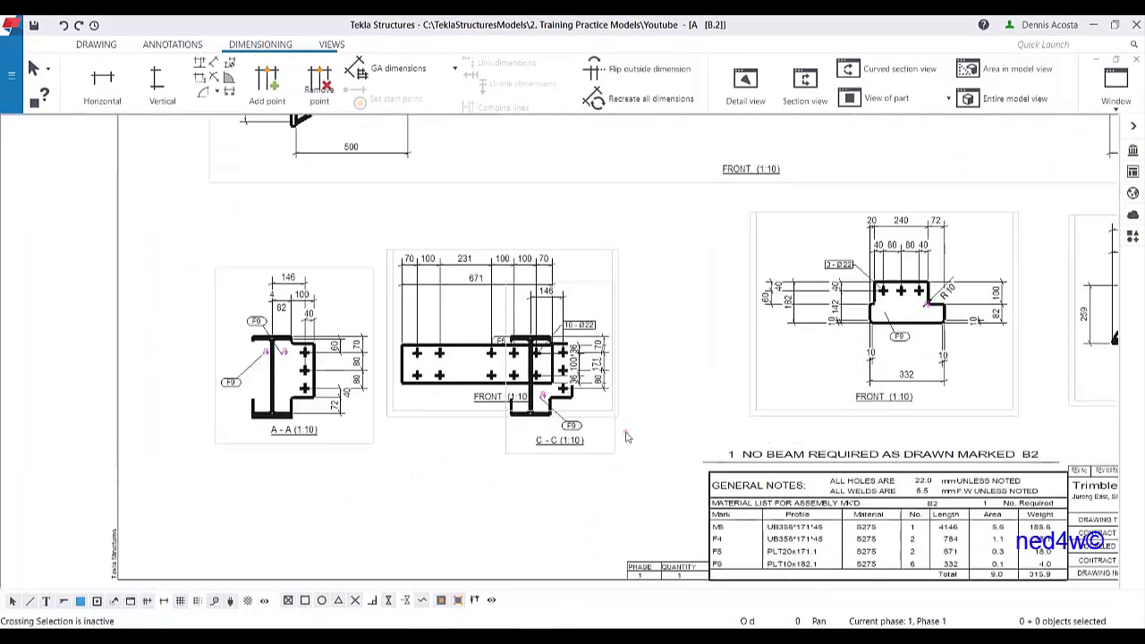
scroll(571, 433, down, 2)
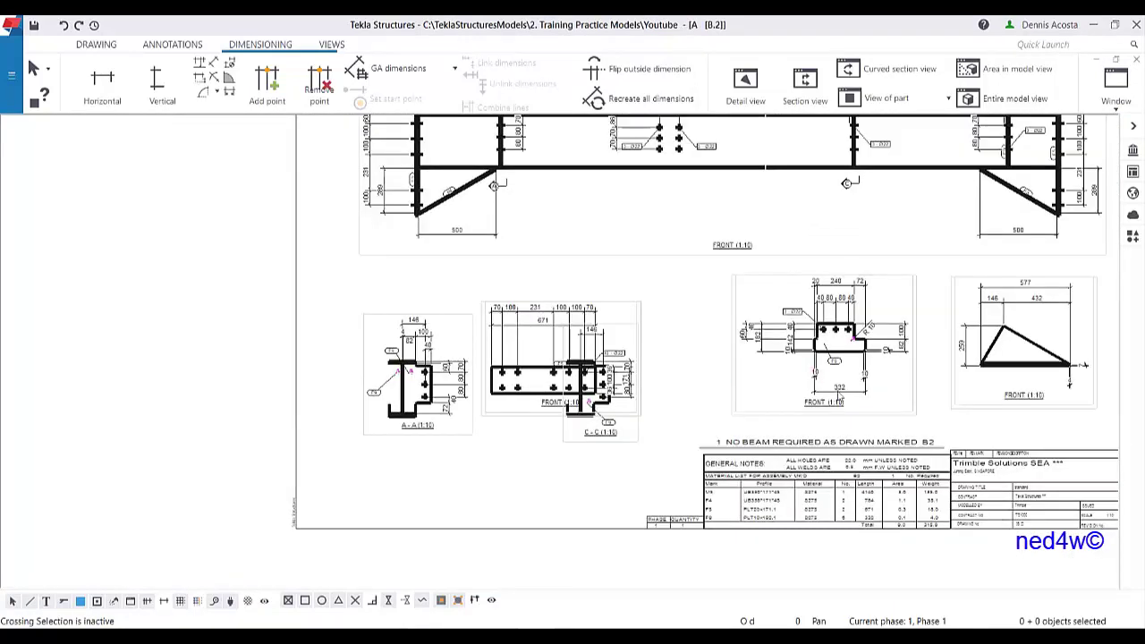
middle_drag(937, 369, 489, 400)
scroll(561, 417, up, 3)
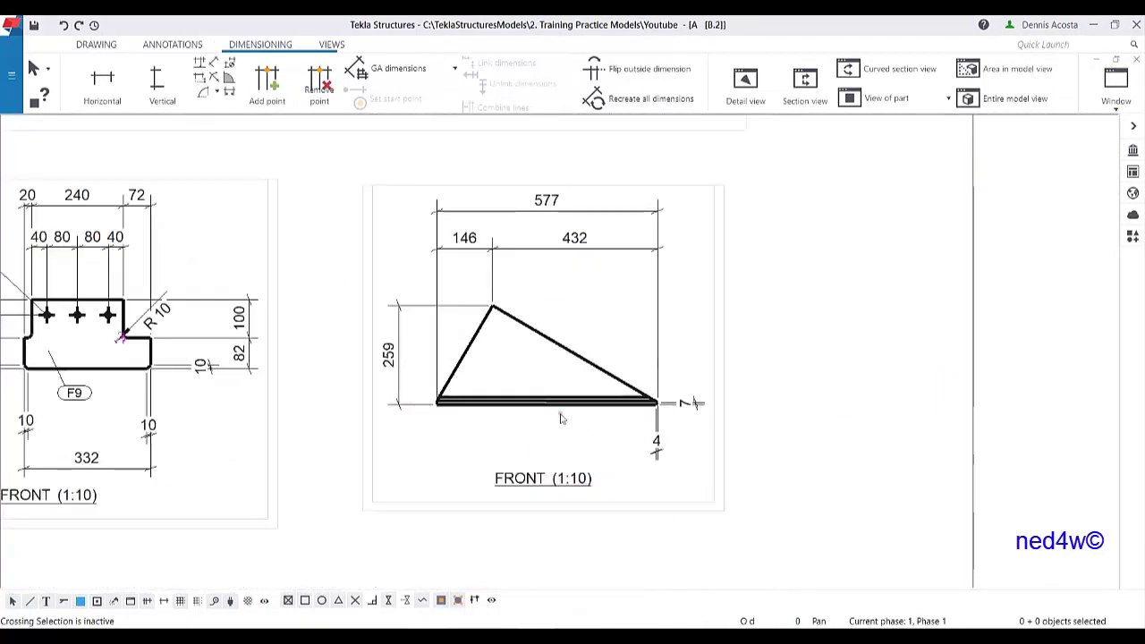
scroll(596, 428, up, 3)
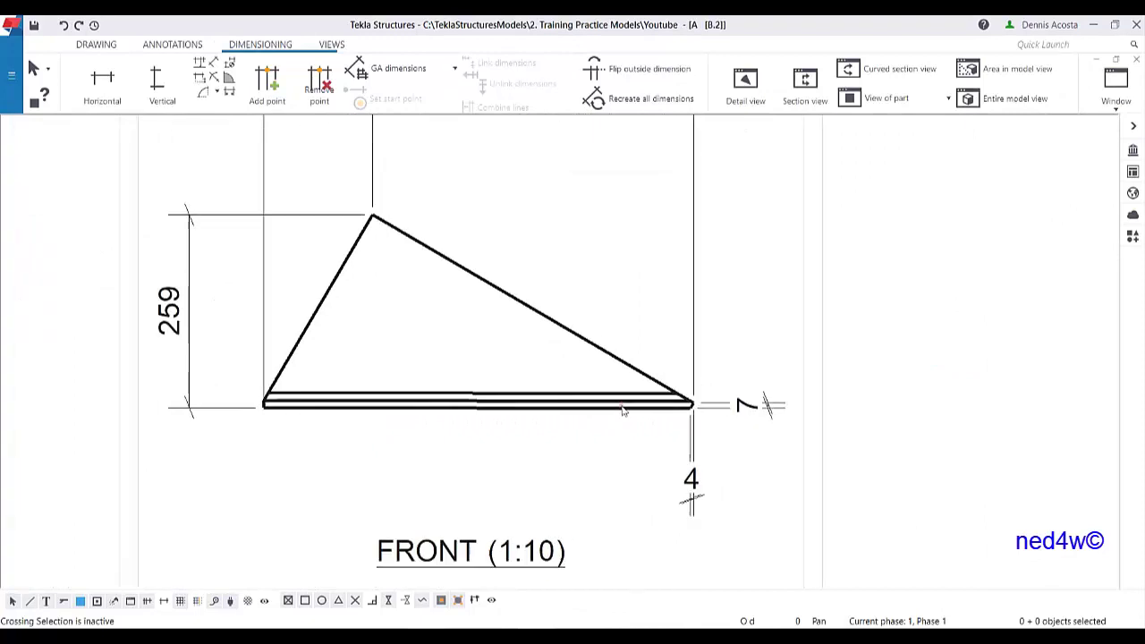
scroll(626, 409, down, 3)
middle_drag(486, 382, 733, 374)
scroll(733, 374, down, 1)
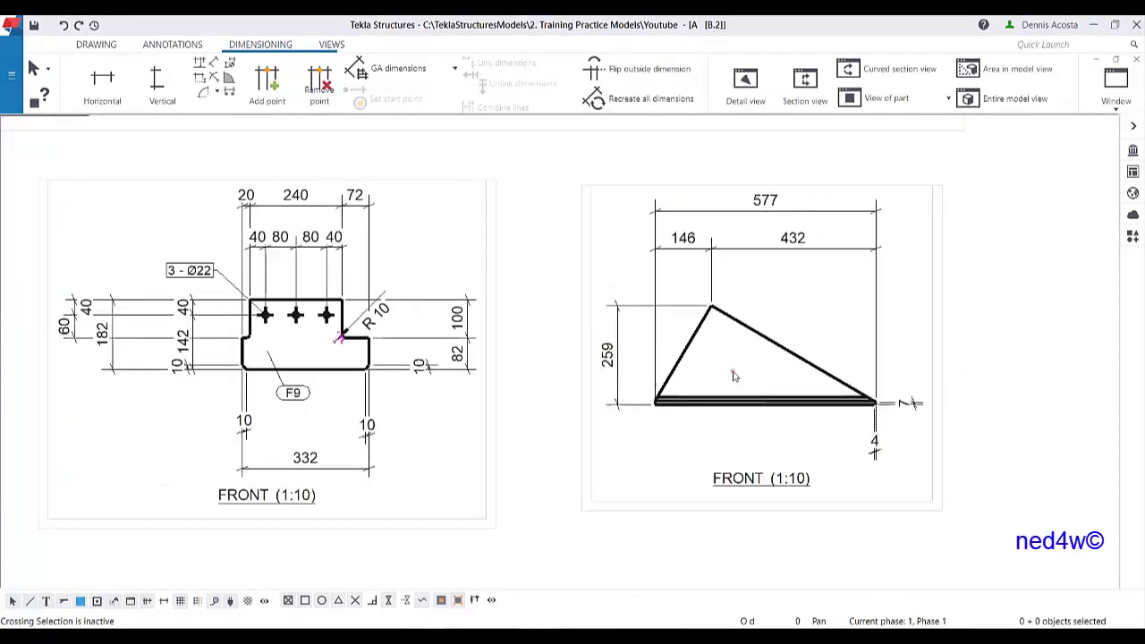
middle_drag(272, 380, 548, 356)
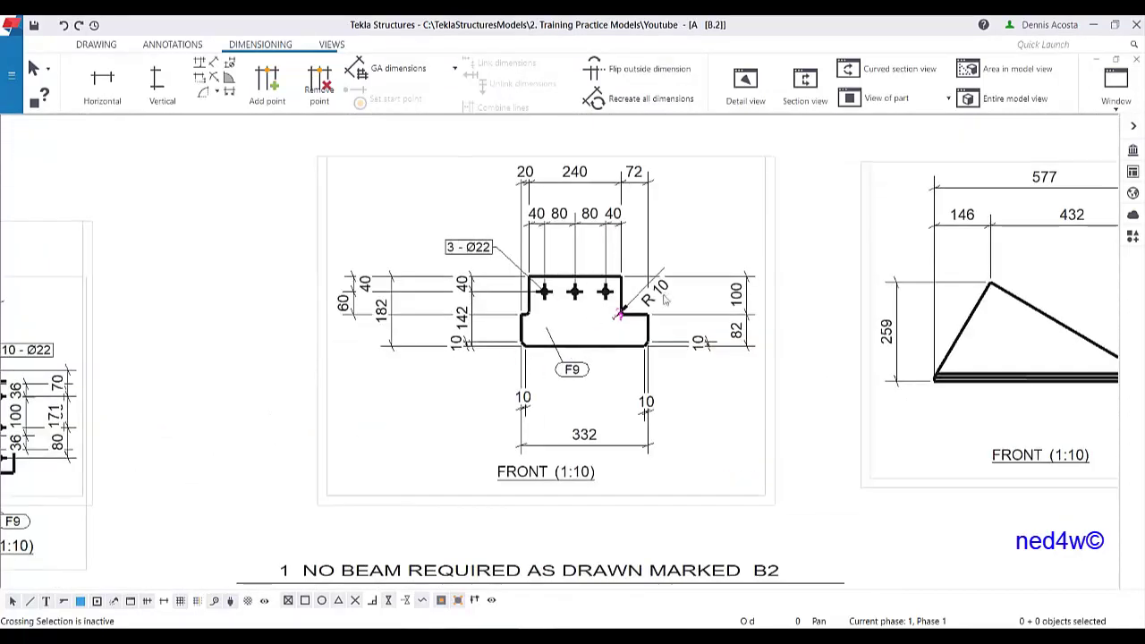
- Separate the overlapping B.2 views by placing sections A-A and C-C side by side at the sheet's lower left and the F5 plate view above
scroll(664, 301, down, 5)
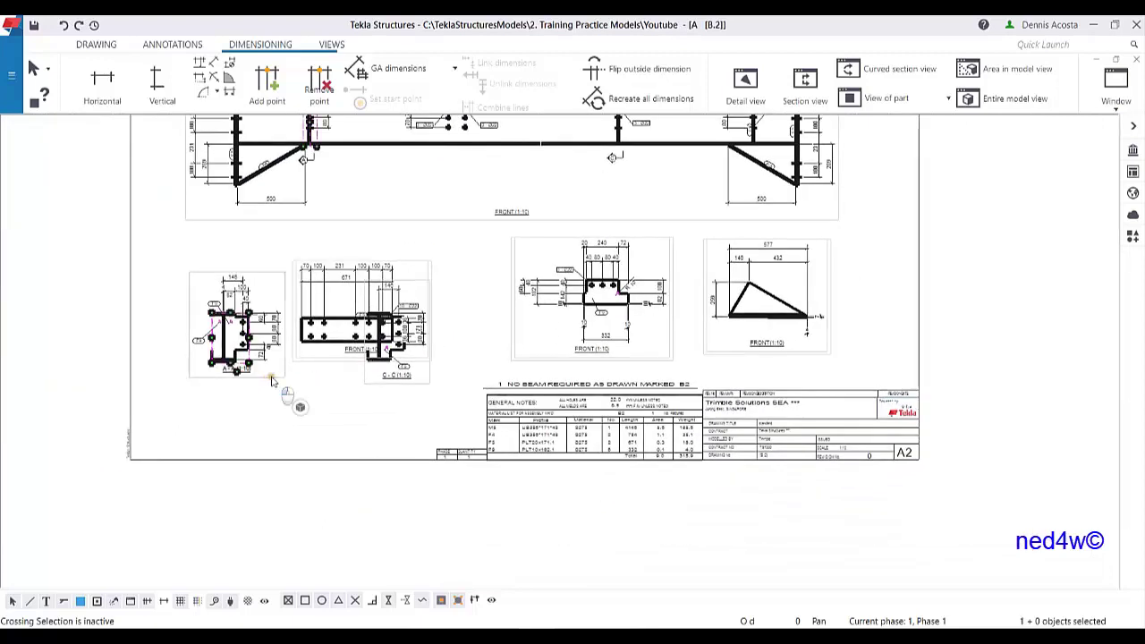
drag(270, 375, 250, 340)
drag(427, 386, 269, 456)
drag(416, 365, 459, 341)
drag(271, 360, 329, 353)
click(240, 336)
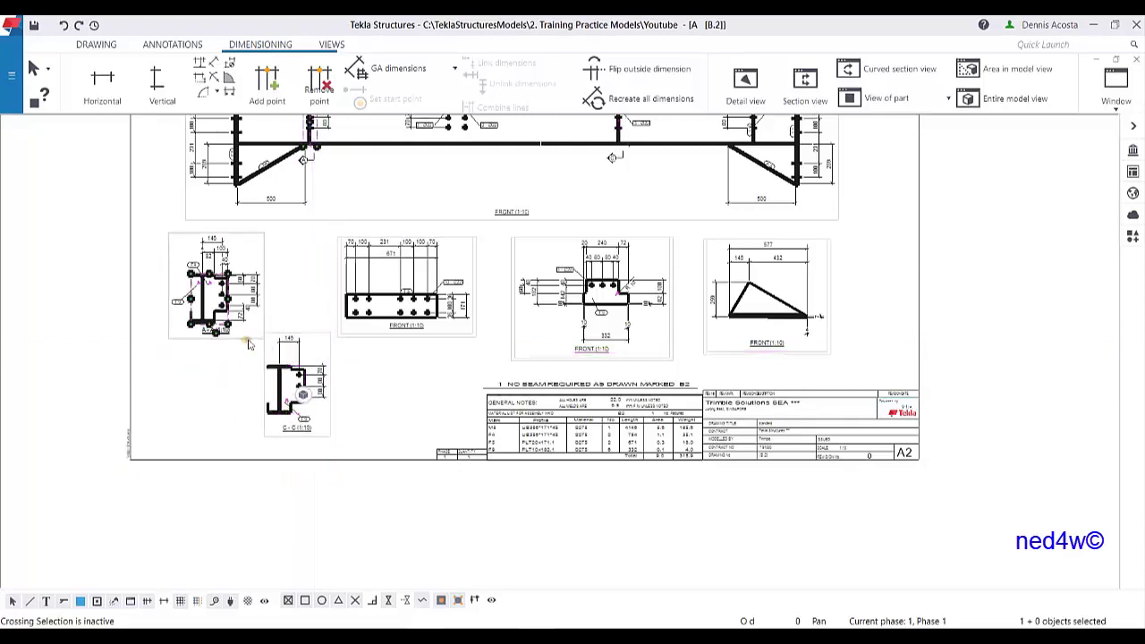
drag(239, 336, 220, 433)
- Check the cloned dimensions and marks in sections A-A and C-C and in the B.2 beam's front view
scroll(206, 394, up, 5)
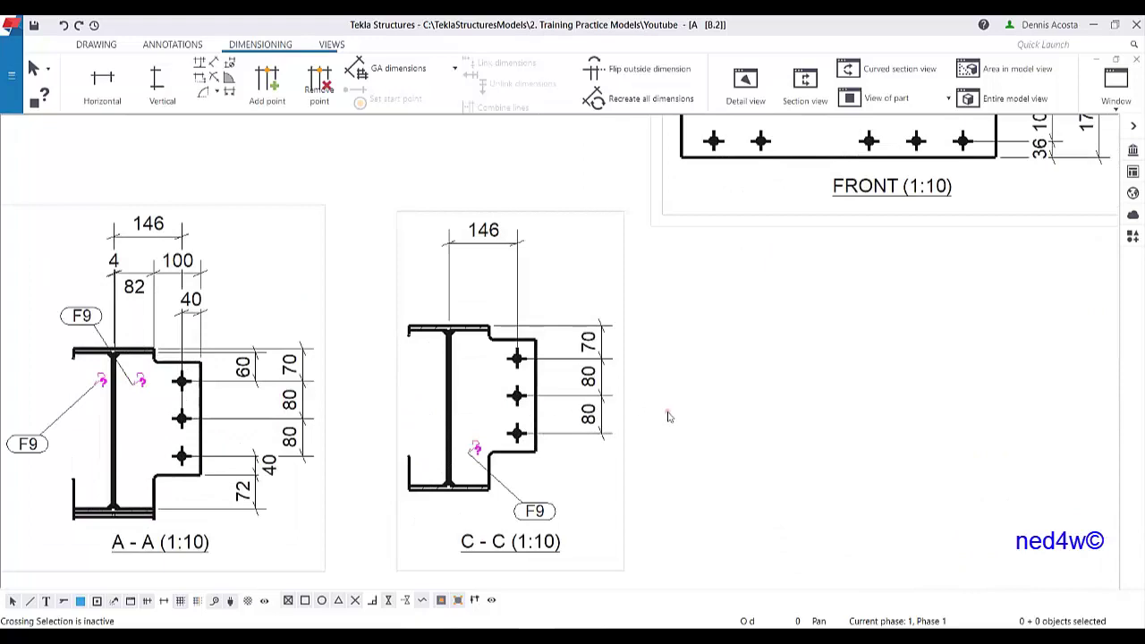
scroll(540, 410, down, 2)
scroll(256, 299, up, 2)
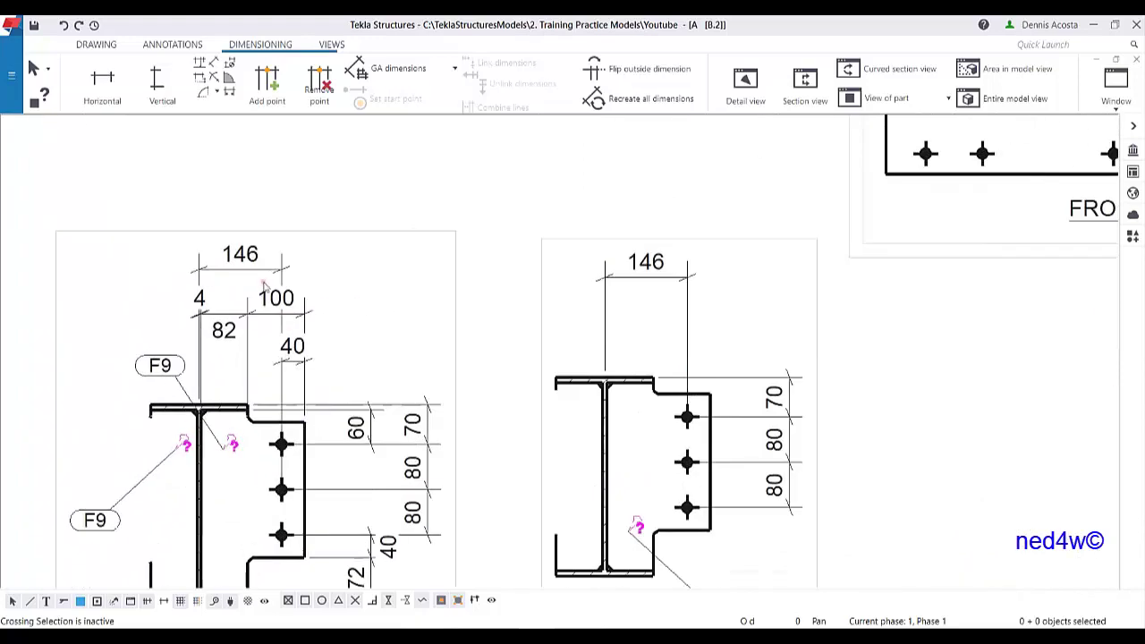
scroll(281, 292, down, 7)
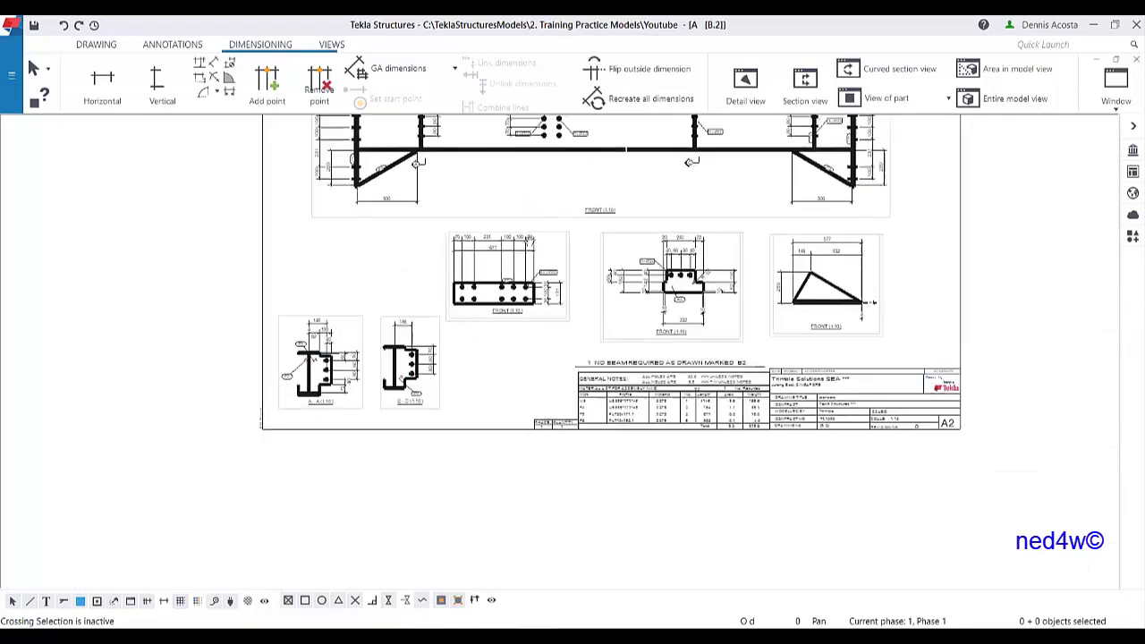
scroll(323, 338, up, 6)
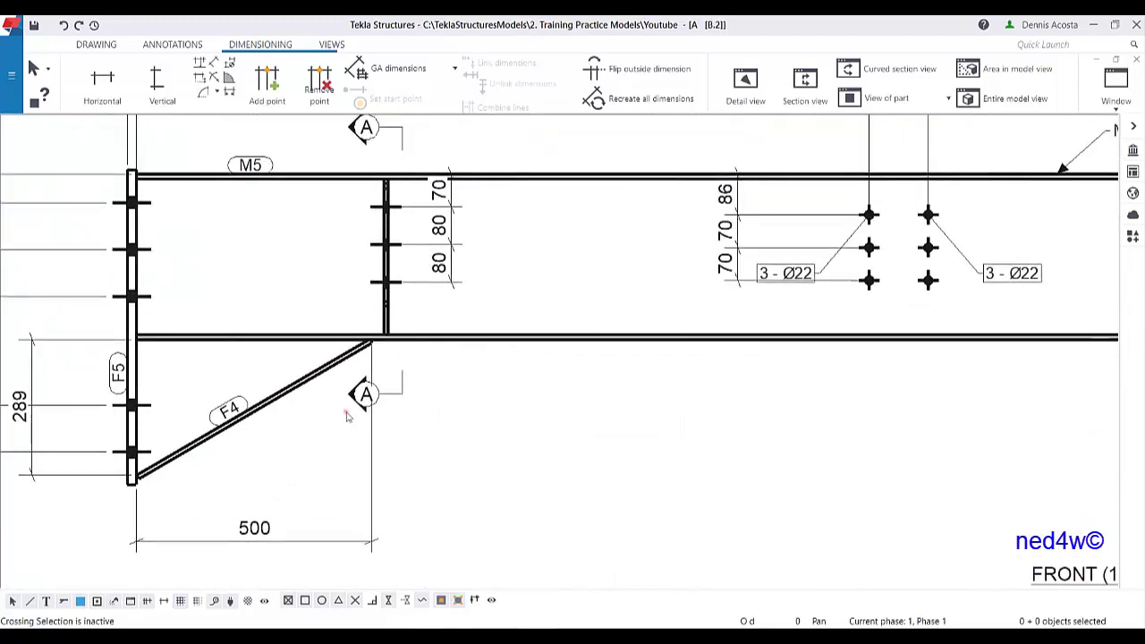
middle_drag(738, 273, 570, 315)
scroll(611, 272, down, 3)
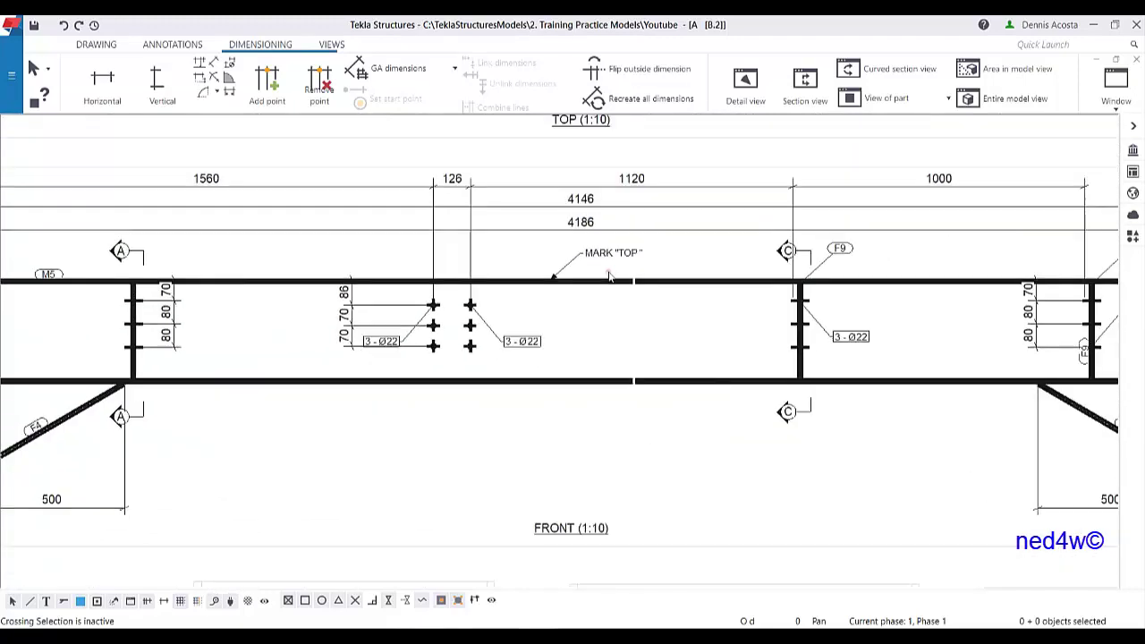
scroll(626, 259, up, 2)
scroll(593, 291, down, 3)
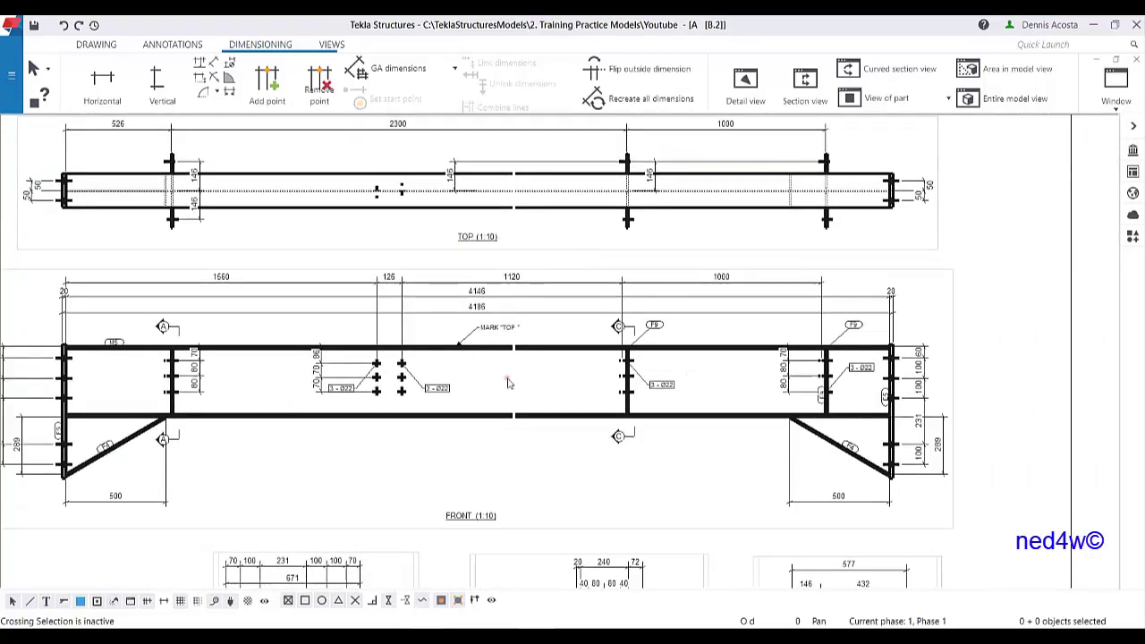
click(405, 283)
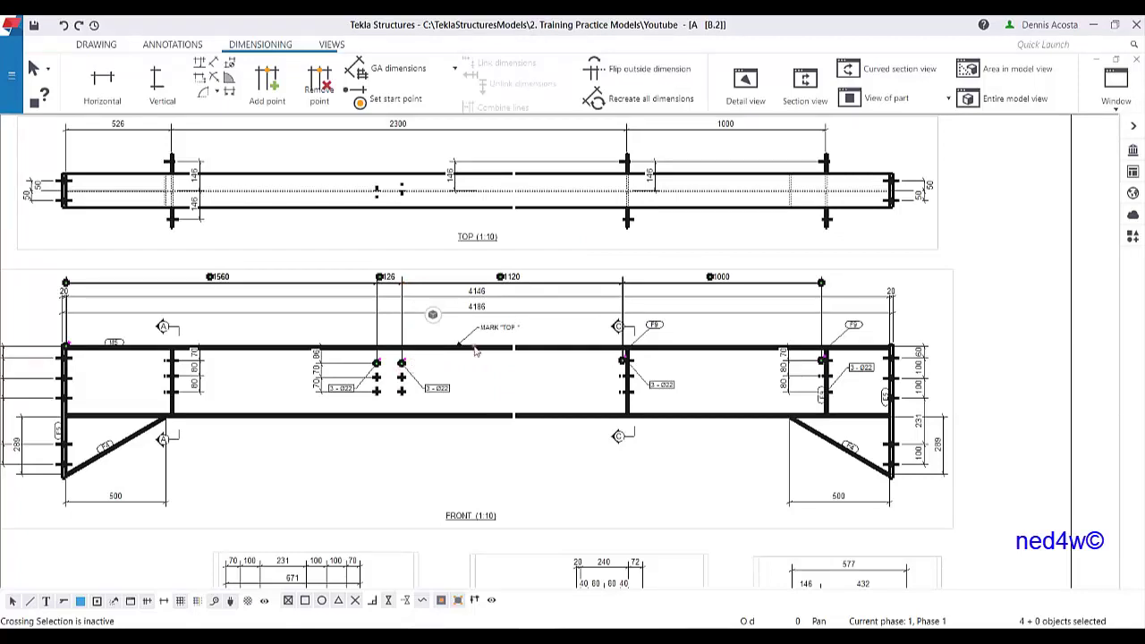
scroll(474, 349, down, 1)
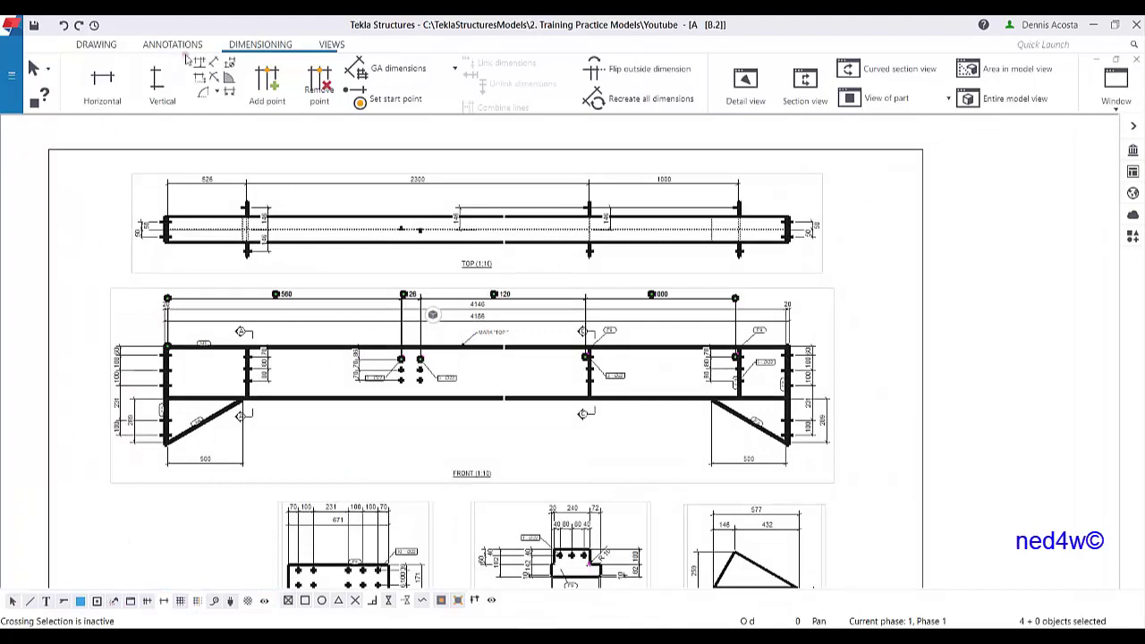
- Open the cloned B.3 drawing from the document list and maximize its window
click(96, 43)
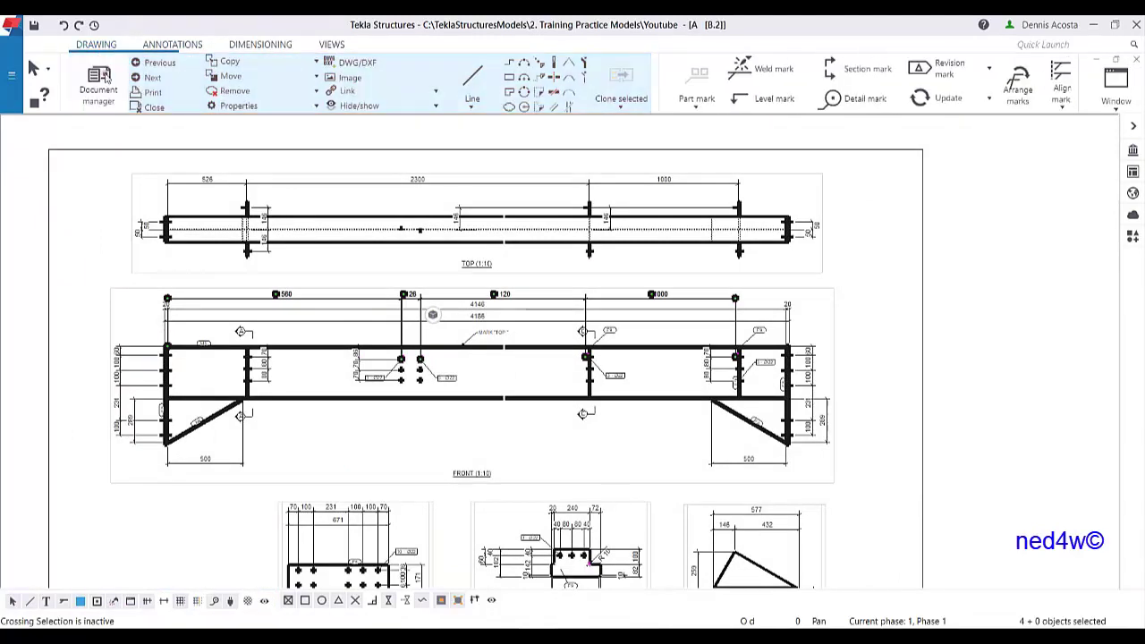
click(100, 82)
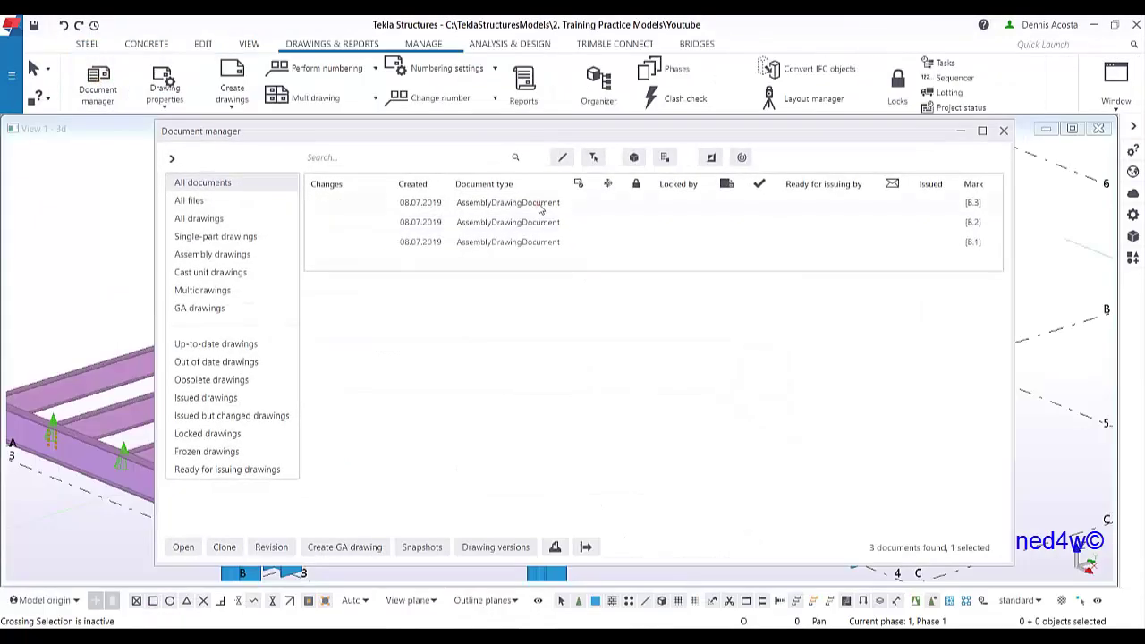
double_click(546, 218)
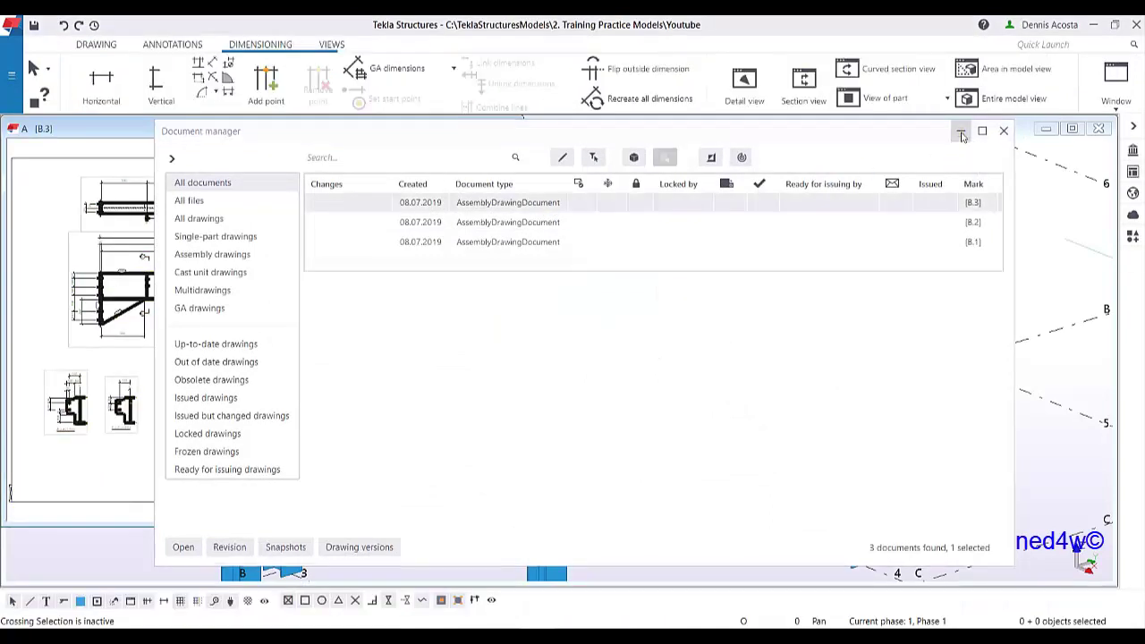
click(961, 132)
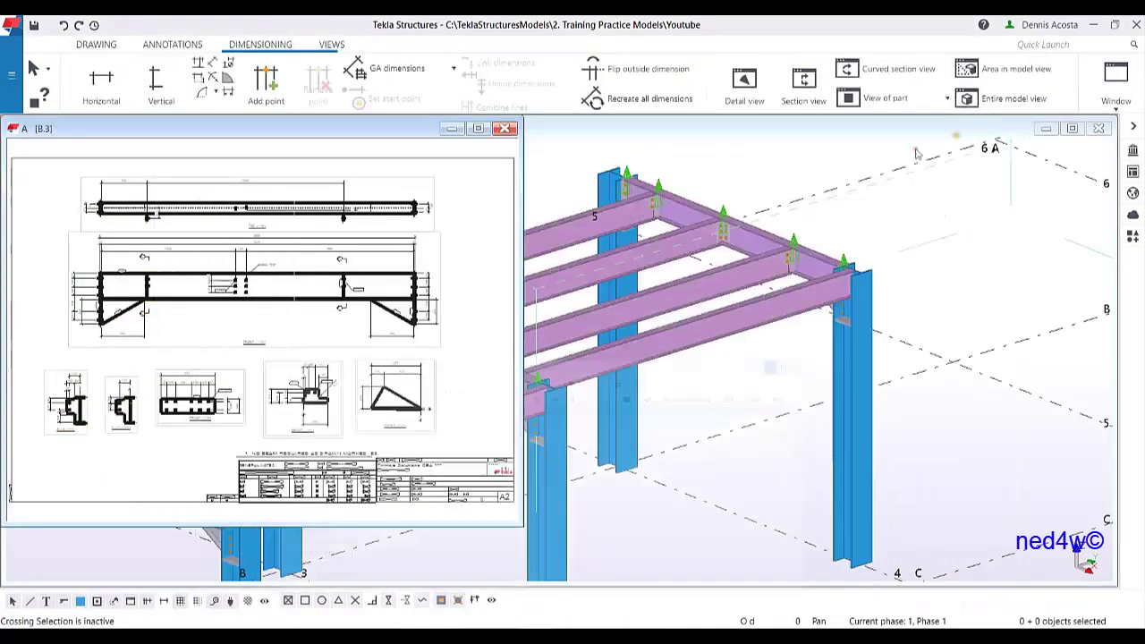
click(479, 130)
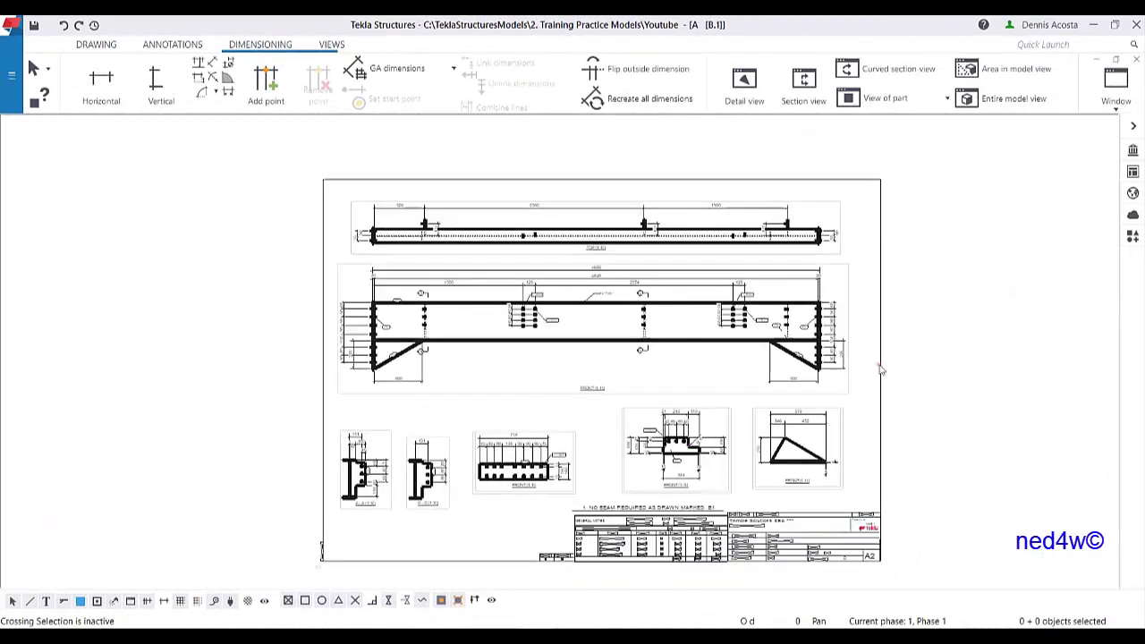
middle_drag(906, 396, 877, 373)
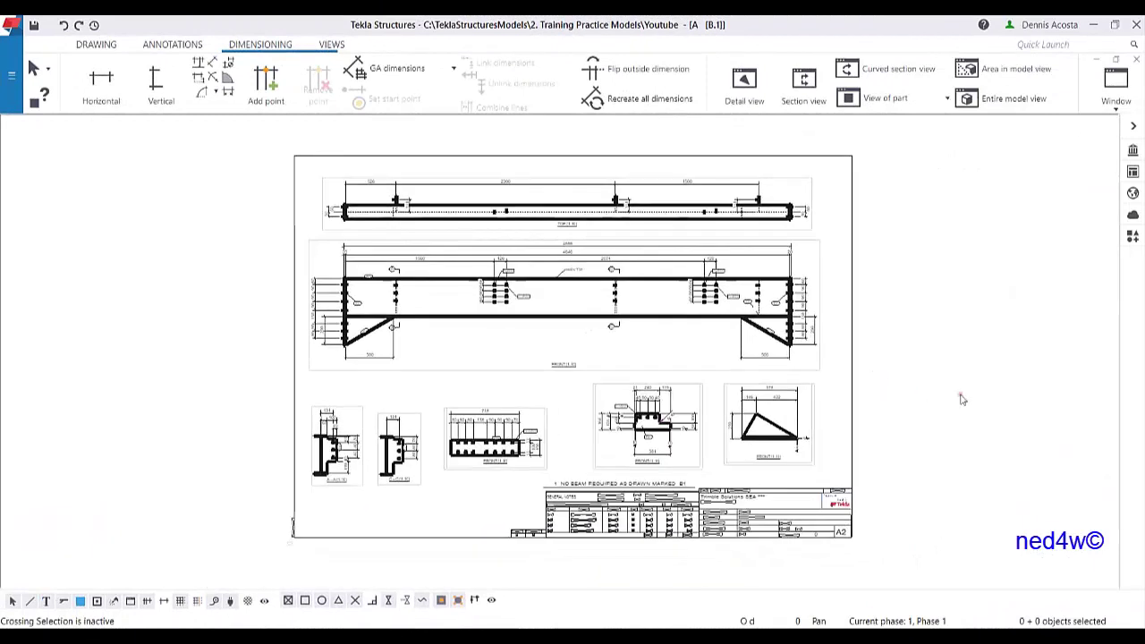